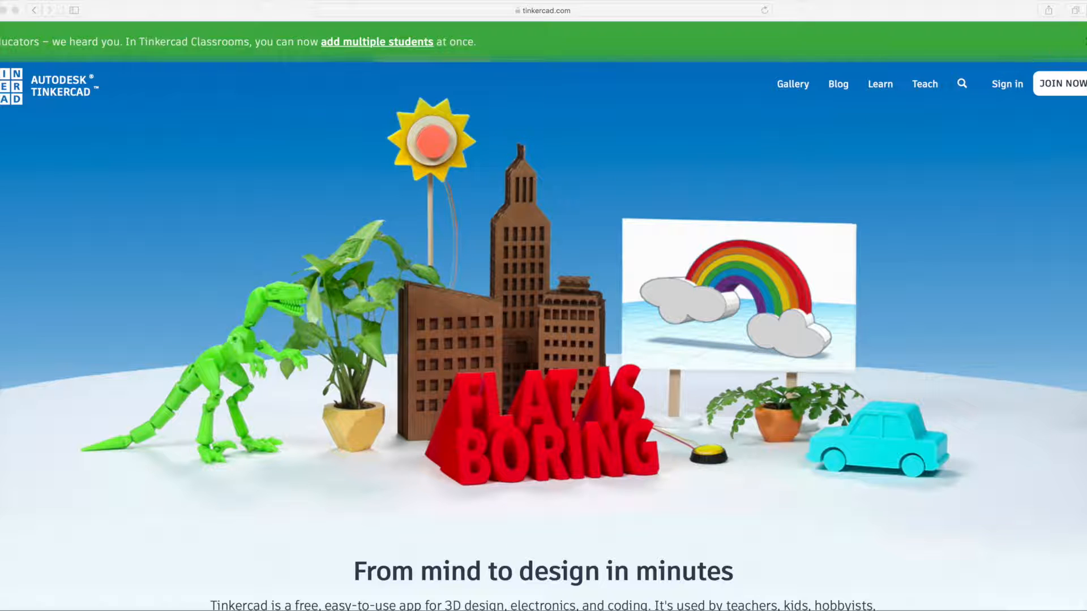
Sign in to Tinkercad through a Google account and create a new design.
{"action": "left_click", "coordinate": [1085, 41]}
{"action": "left_click", "coordinate": [1085, 41]}
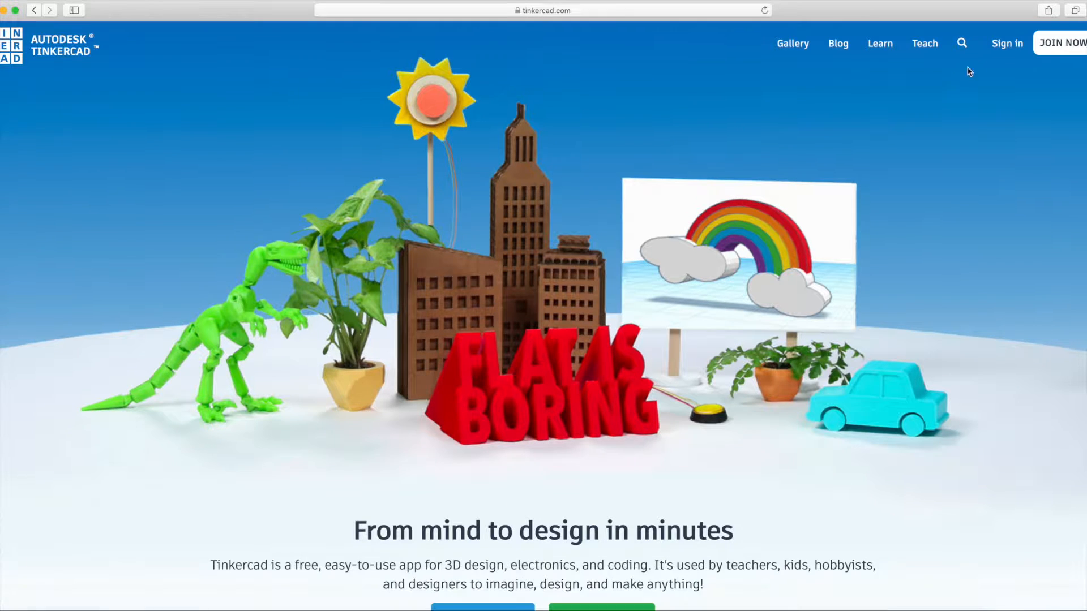
{"action": "left_click", "coordinate": [1004, 50]}
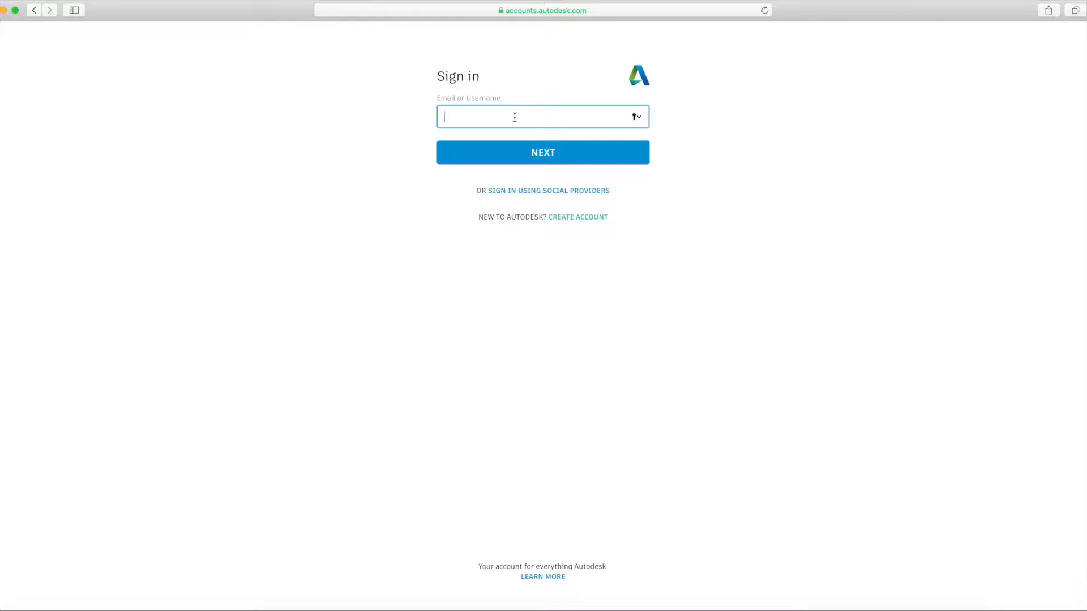
{"action": "left_click", "coordinate": [540, 192]}
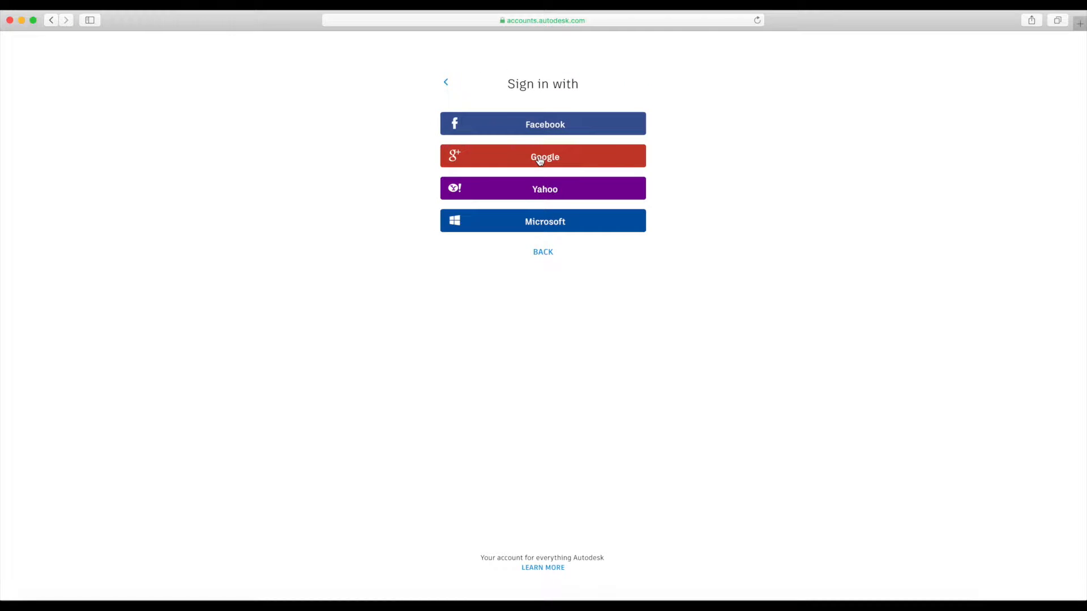
{"action": "left_click", "coordinate": [540, 160]}
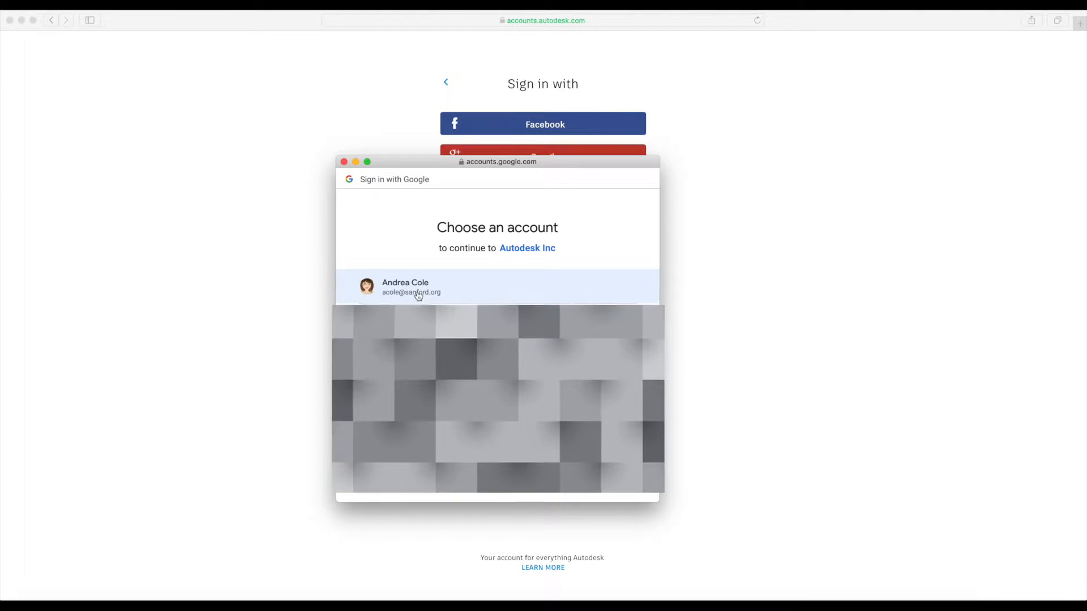
{"action": "left_click", "coordinate": [417, 294]}
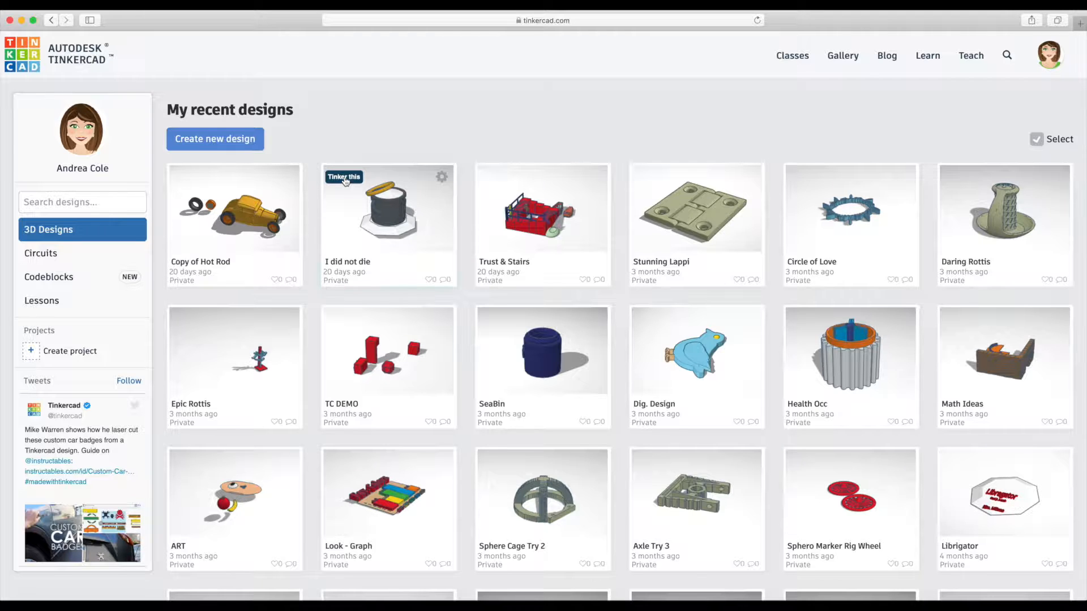
{"action": "left_click", "coordinate": [210, 139]}
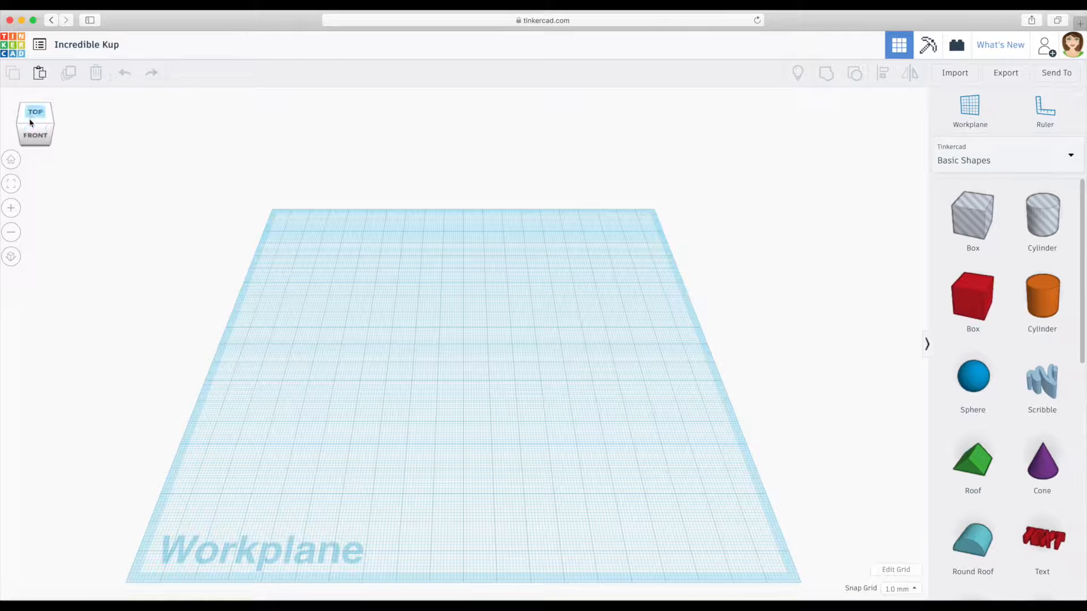
Rotate the view with the view cube's faces and corners, then return to the home view.
{"action": "left_click_drag", "start_coordinate": [31, 130], "coordinate": [56, 160]}
{"action": "left_click", "coordinate": [37, 132]}
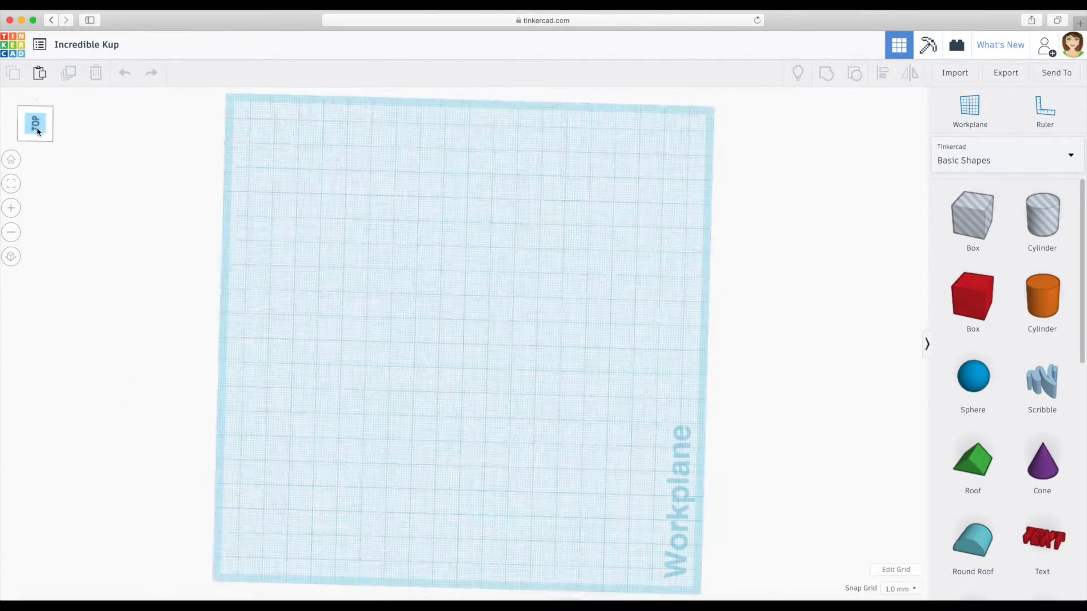
{"action": "left_click", "coordinate": [58, 127]}
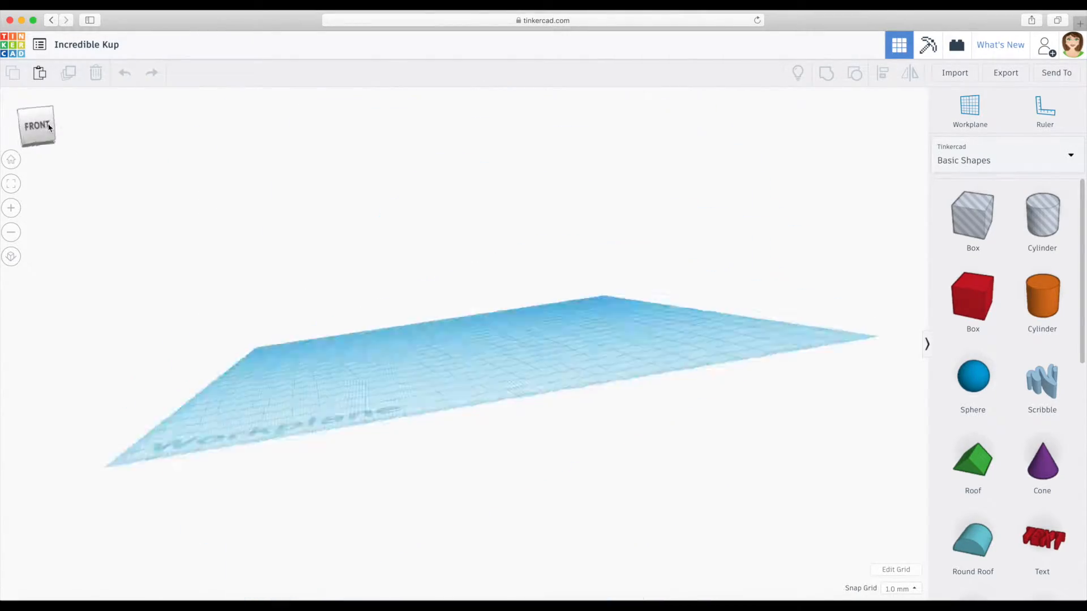
{"action": "left_click_drag", "start_coordinate": [38, 125], "coordinate": [32, 129]}
{"action": "left_click_drag", "start_coordinate": [24, 124], "coordinate": [28, 129]}
{"action": "left_click", "coordinate": [38, 114]}
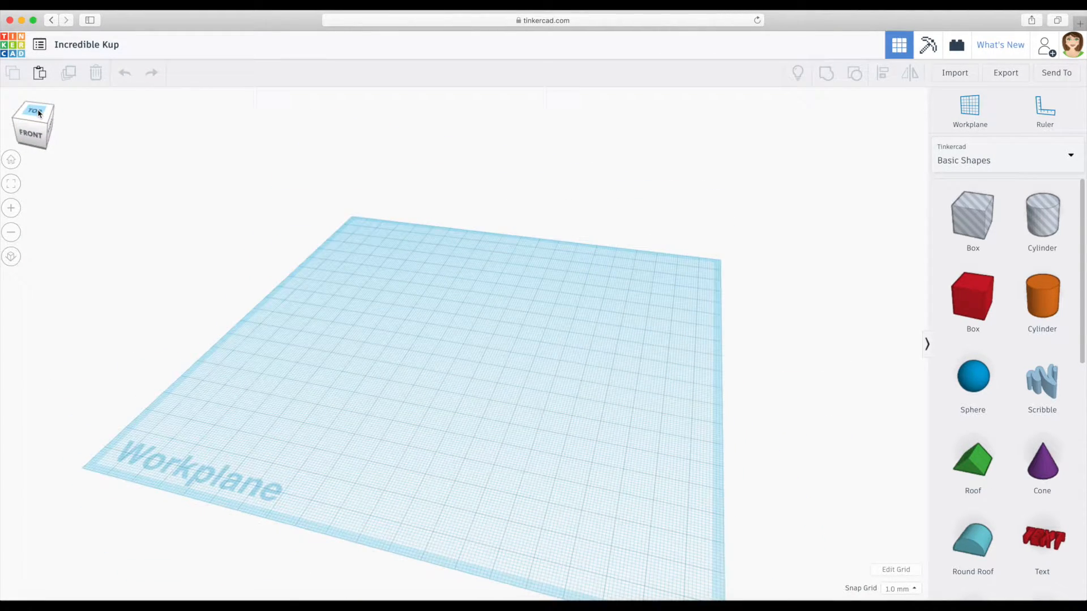
{"action": "left_click", "coordinate": [34, 137]}
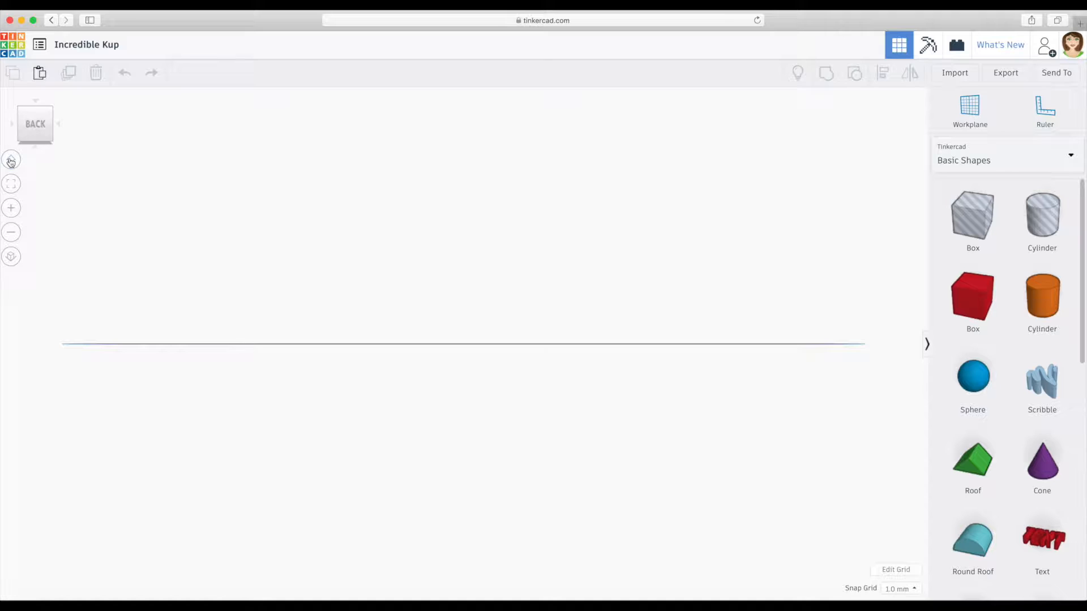
{"action": "left_click", "coordinate": [35, 123]}
{"action": "left_click_drag", "start_coordinate": [49, 155], "coordinate": [48, 164]}
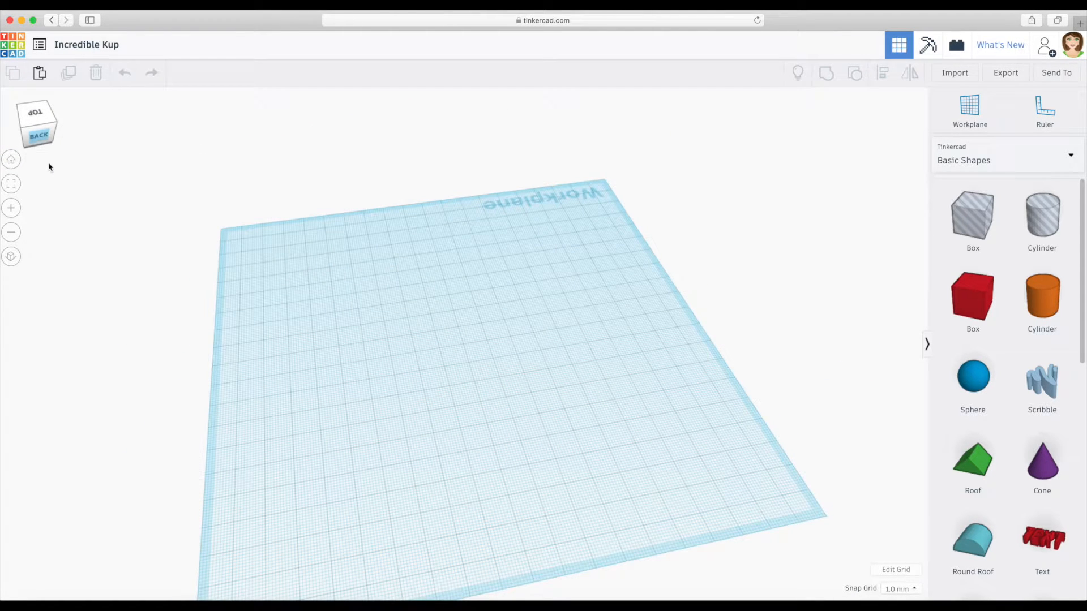
{"action": "left_click", "coordinate": [10, 163]}
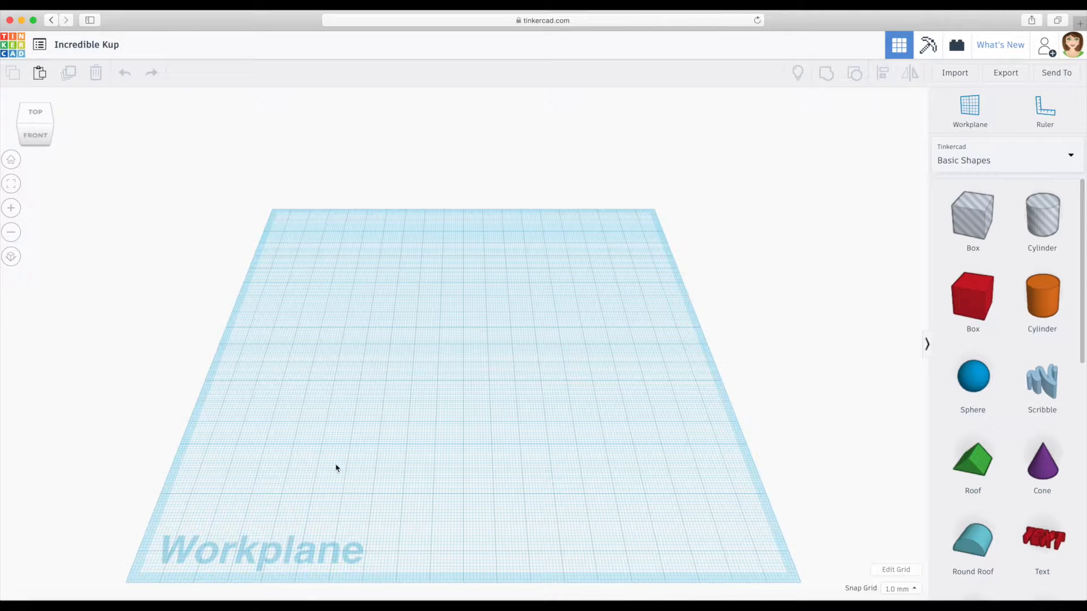
Orbit the workplane by dragging in the viewport and reset to the home view.
{"action": "left_click_drag", "start_coordinate": [346, 332], "coordinate": [374, 345]}
{"action": "right_click_drag", "start_coordinate": [375, 345], "coordinate": [97, 232]}
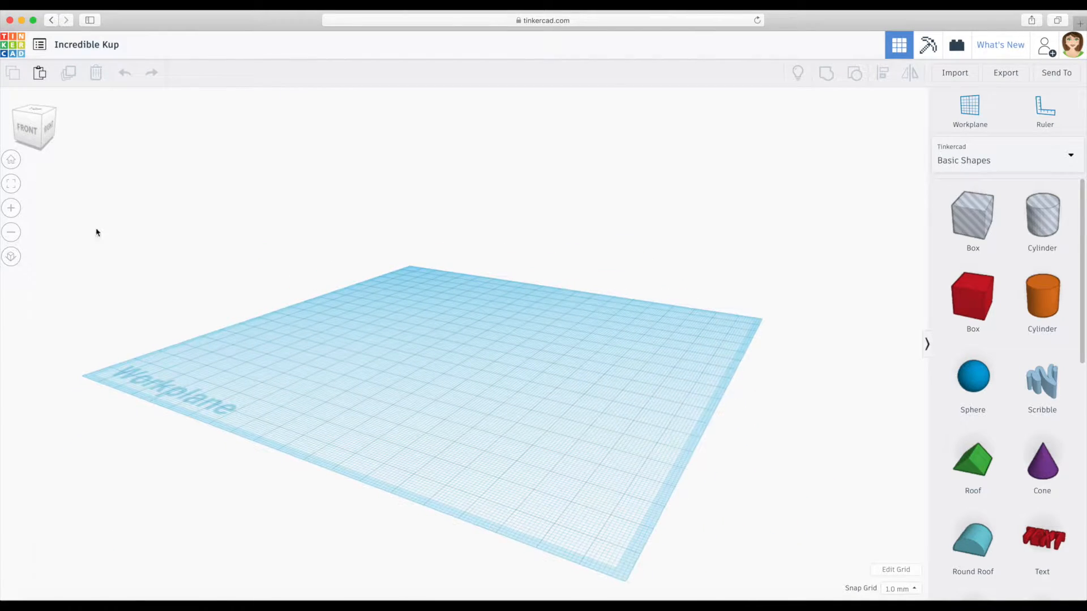
{"action": "left_click", "coordinate": [10, 159]}
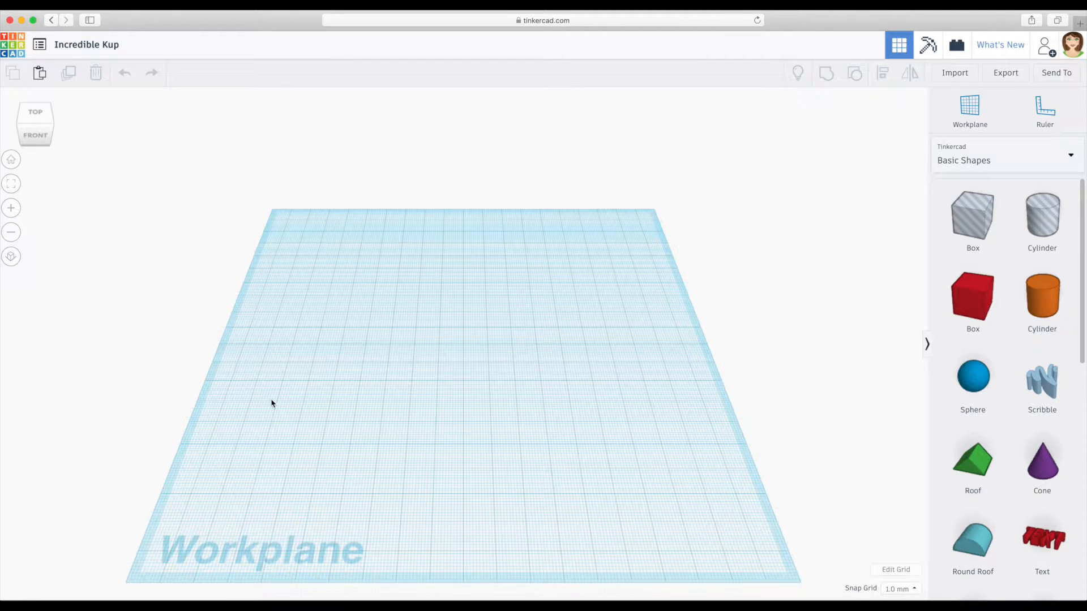
{"action": "right_click_drag", "start_coordinate": [271, 400], "coordinate": [281, 342]}
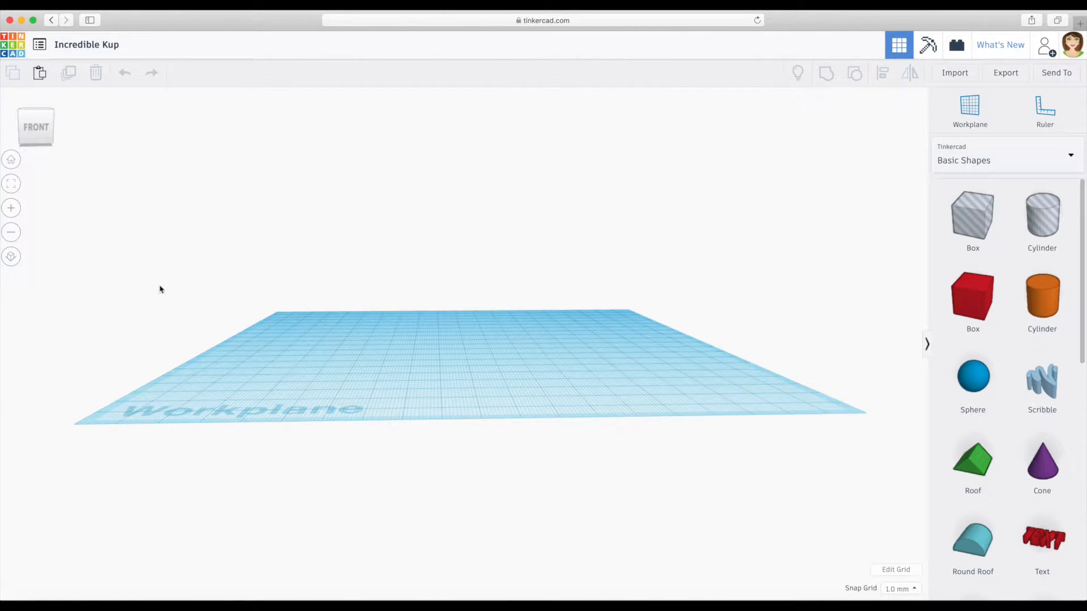
{"action": "right_click_drag", "start_coordinate": [568, 363], "coordinate": [570, 399]}
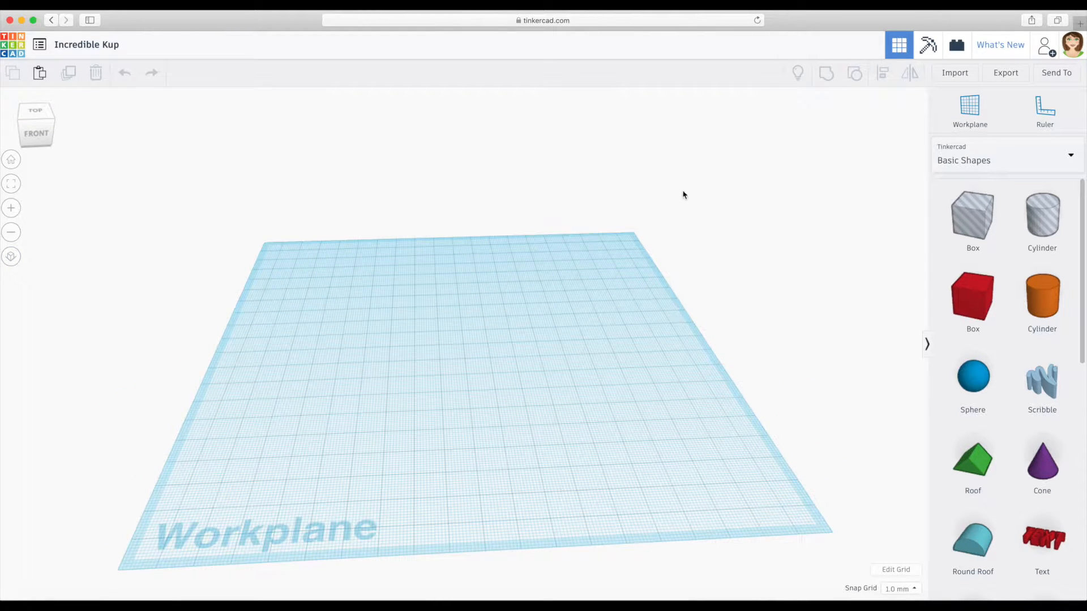
Place three red boxes and a blue sphere at separate spots on the workplane.
{"action": "left_click", "coordinate": [798, 73]}
{"action": "left_click_drag", "start_coordinate": [970, 301], "coordinate": [399, 403]}
{"action": "left_click_drag", "start_coordinate": [985, 309], "coordinate": [456, 270]}
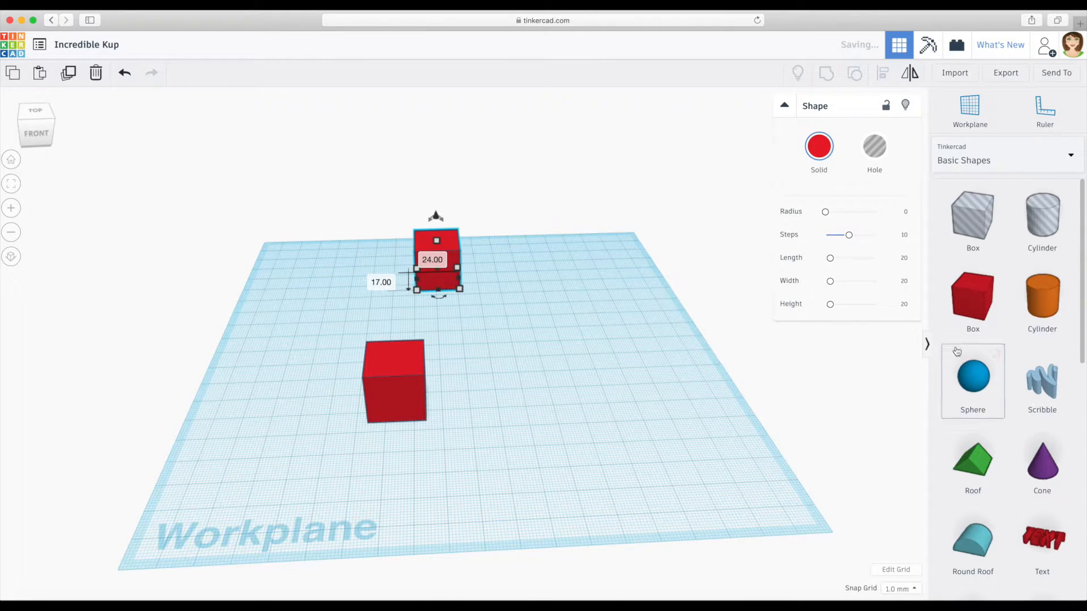
{"action": "left_click_drag", "start_coordinate": [972, 297], "coordinate": [495, 364]}
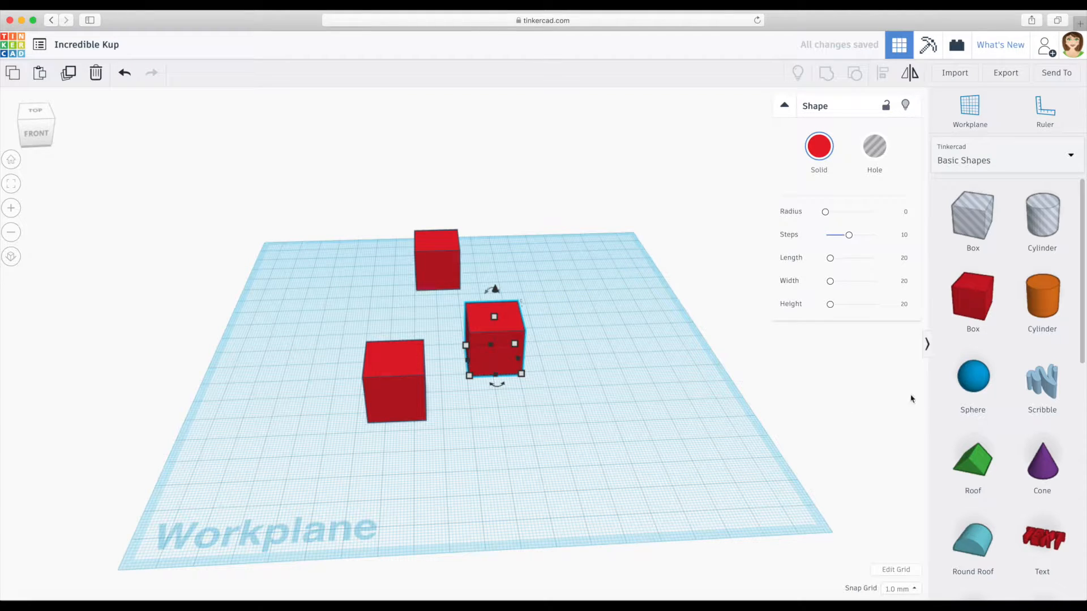
{"action": "left_click_drag", "start_coordinate": [972, 376], "coordinate": [564, 399]}
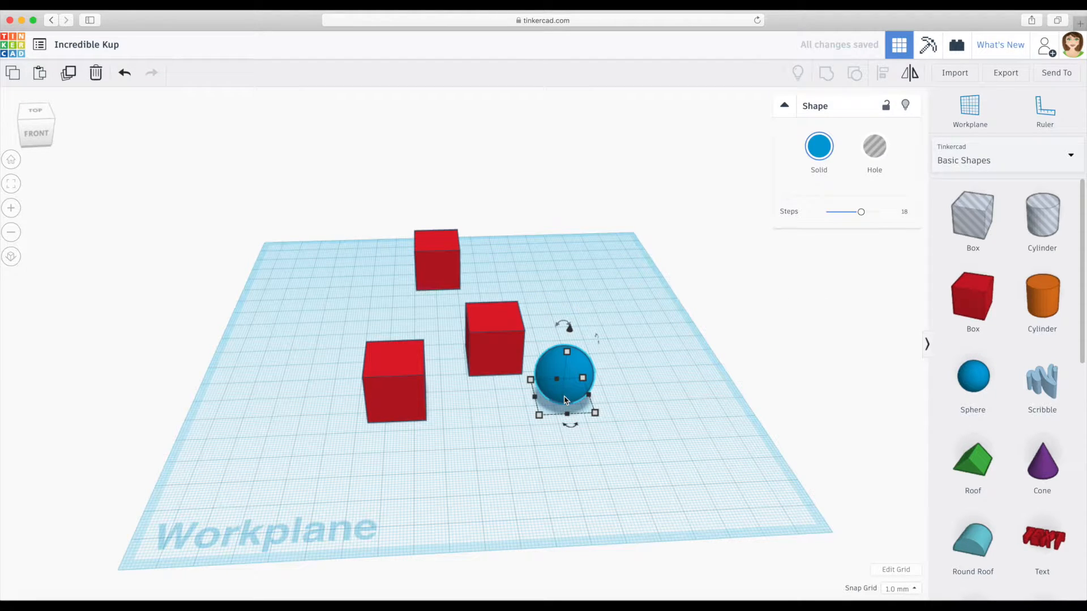
Select all four shapes and center-align them in both directions with the Align tool.
{"action": "key", "text": "super+a"}
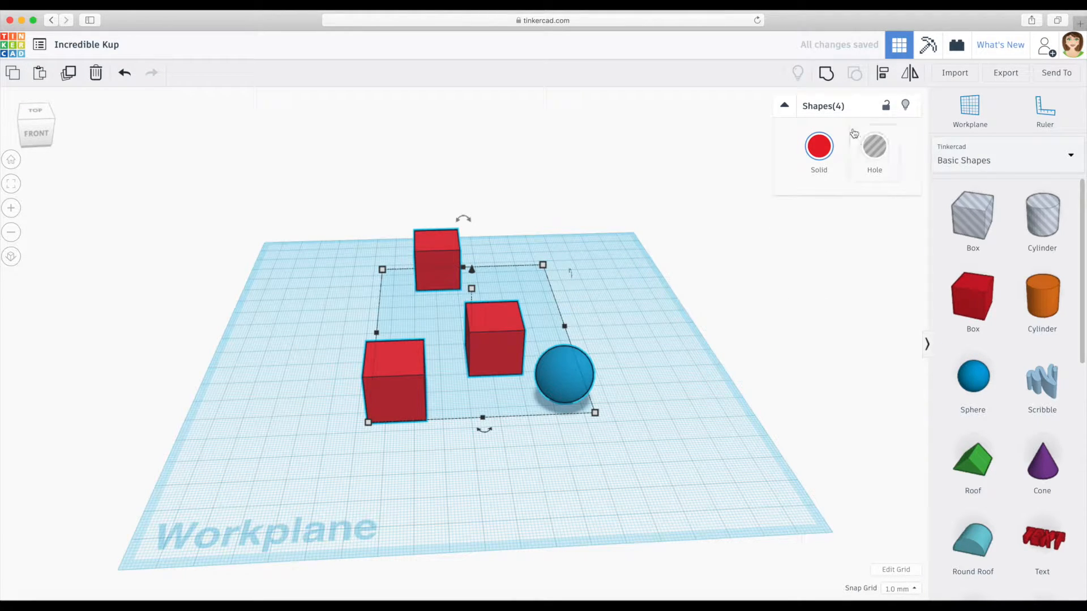
{"action": "left_click", "coordinate": [885, 73]}
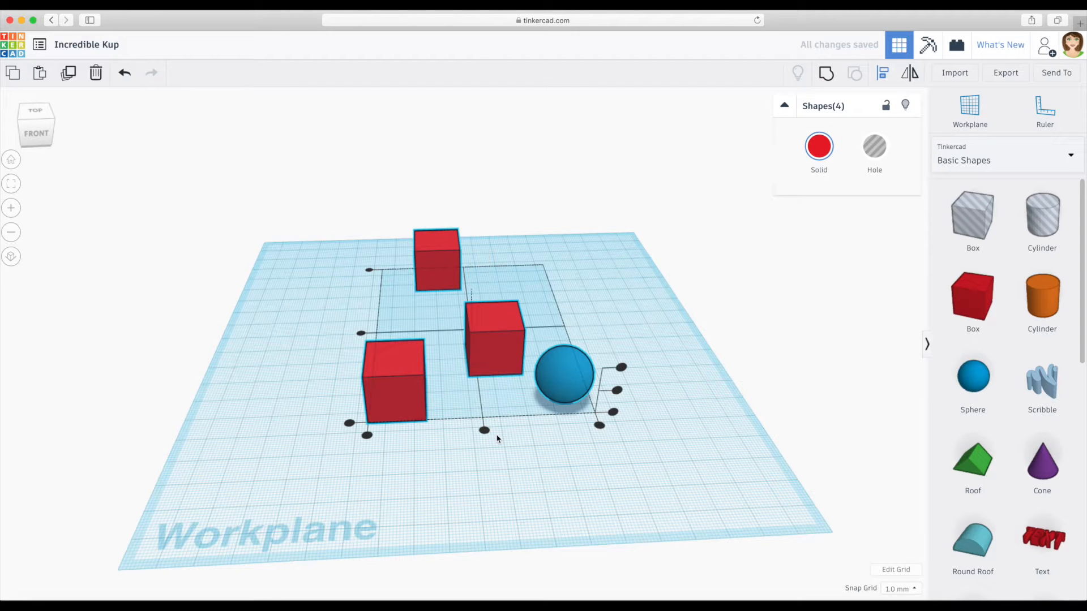
{"action": "left_click", "coordinate": [484, 430]}
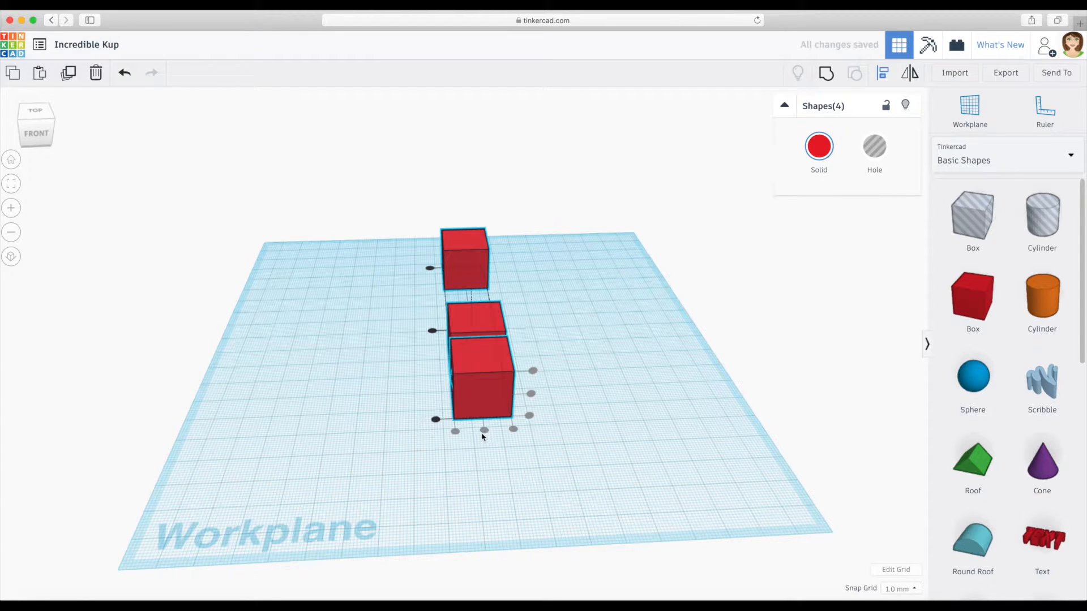
{"action": "left_click", "coordinate": [432, 331]}
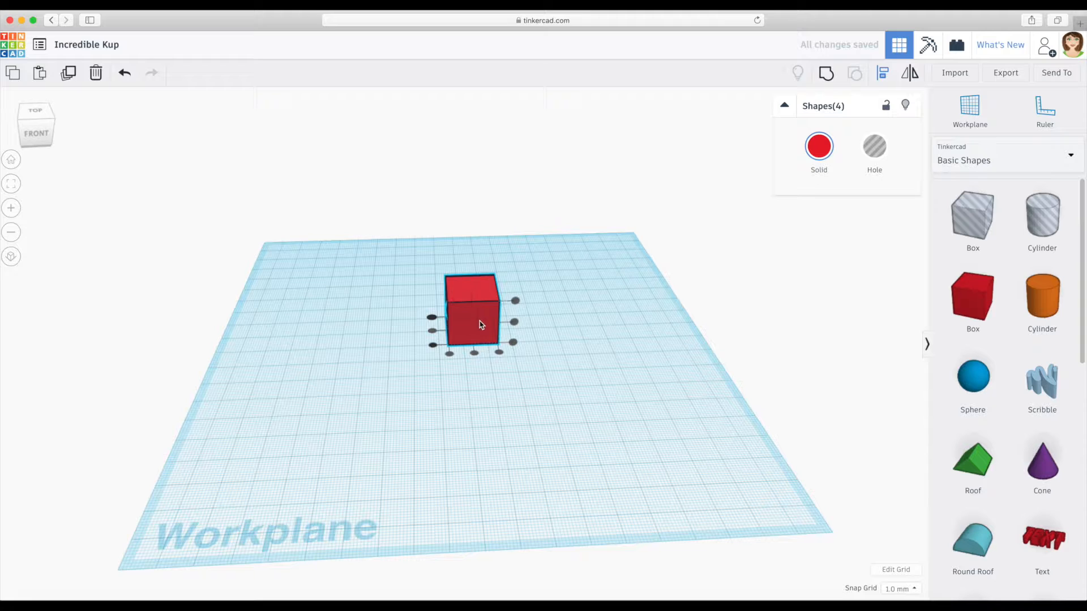
{"action": "left_click", "coordinate": [514, 301]}
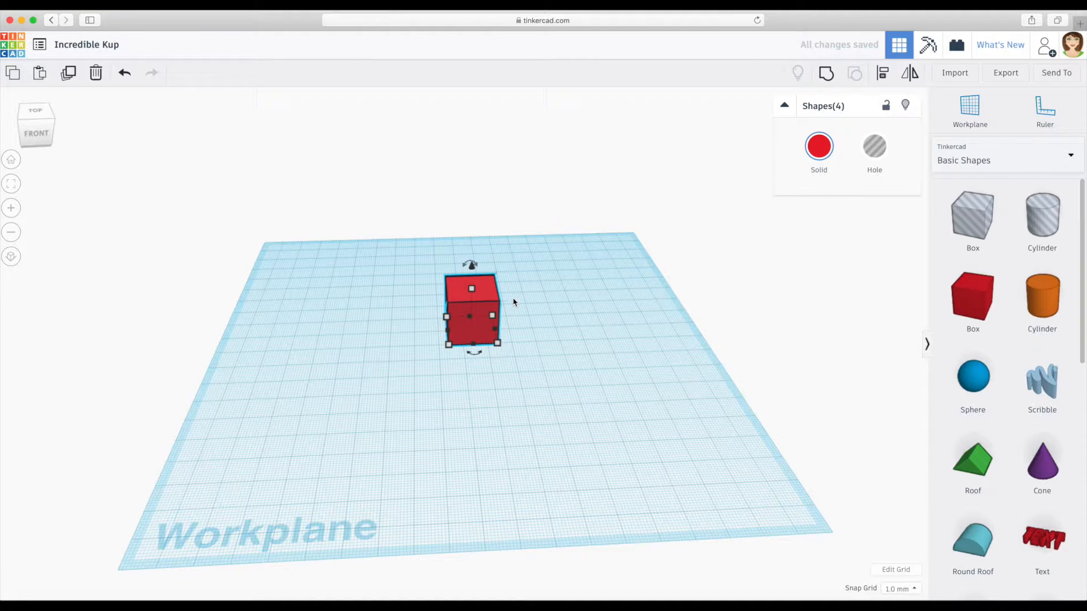
Drag a box to a new spot, then select all shapes and align their left edges.
{"action": "mouse_move", "coordinate": [490, 337]}
{"action": "left_mouse_down"}
{"action": "mouse_move", "coordinate": [584, 342]}
{"action": "mouse_move", "coordinate": [469, 339]}
{"action": "left_mouse_up"}
{"action": "left_click_drag", "start_coordinate": [576, 328], "coordinate": [481, 254]}
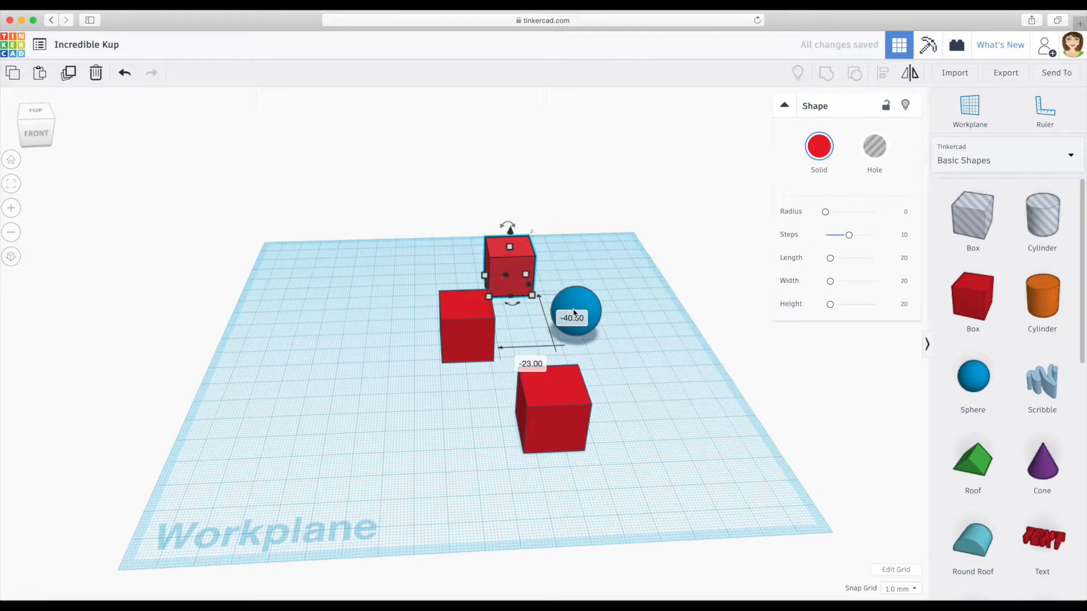
{"action": "key", "text": "ctrl+a"}
{"action": "left_click", "coordinate": [883, 73]}
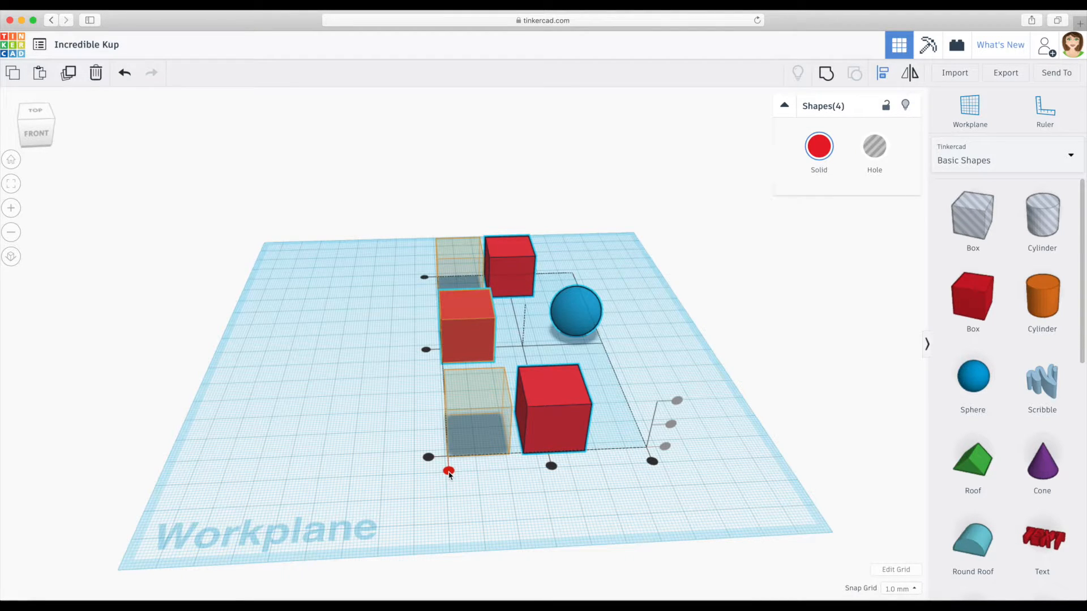
{"action": "left_click", "coordinate": [448, 471]}
{"action": "left_click", "coordinate": [456, 378]}
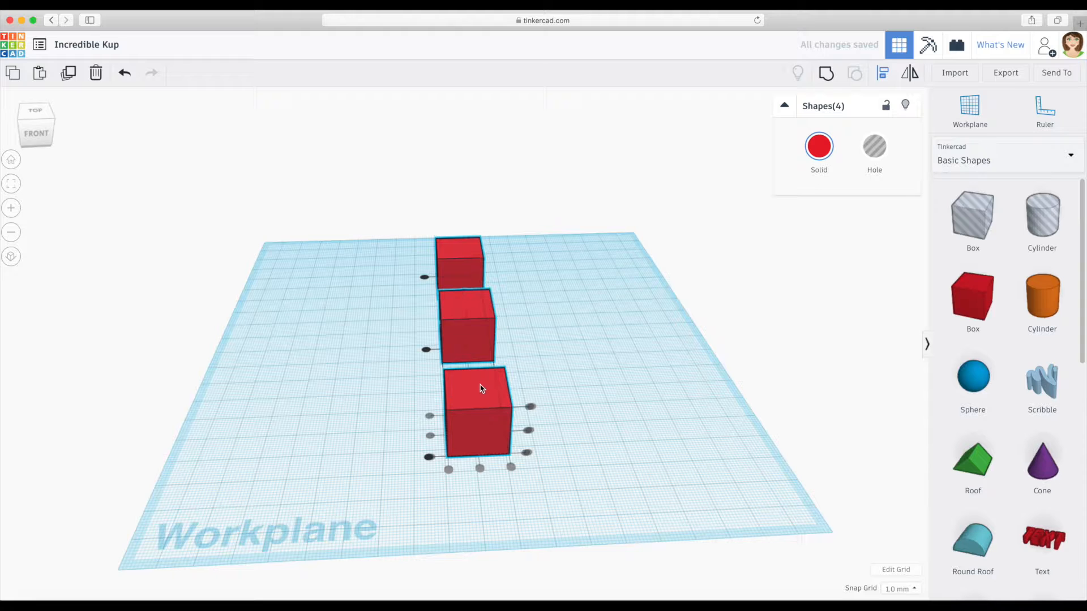
Move the sphere into the gap between the two upper boxes using the top view.
{"action": "left_click", "coordinate": [580, 372]}
{"action": "right_click_drag", "start_coordinate": [577, 366], "coordinate": [587, 485]}
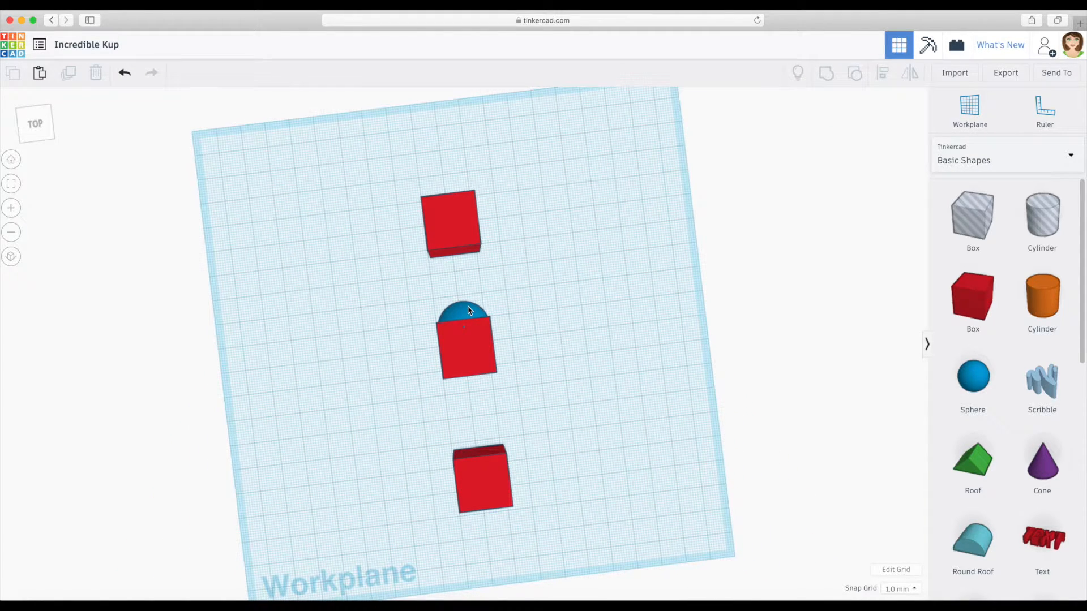
{"action": "left_click_drag", "start_coordinate": [468, 309], "coordinate": [462, 268]}
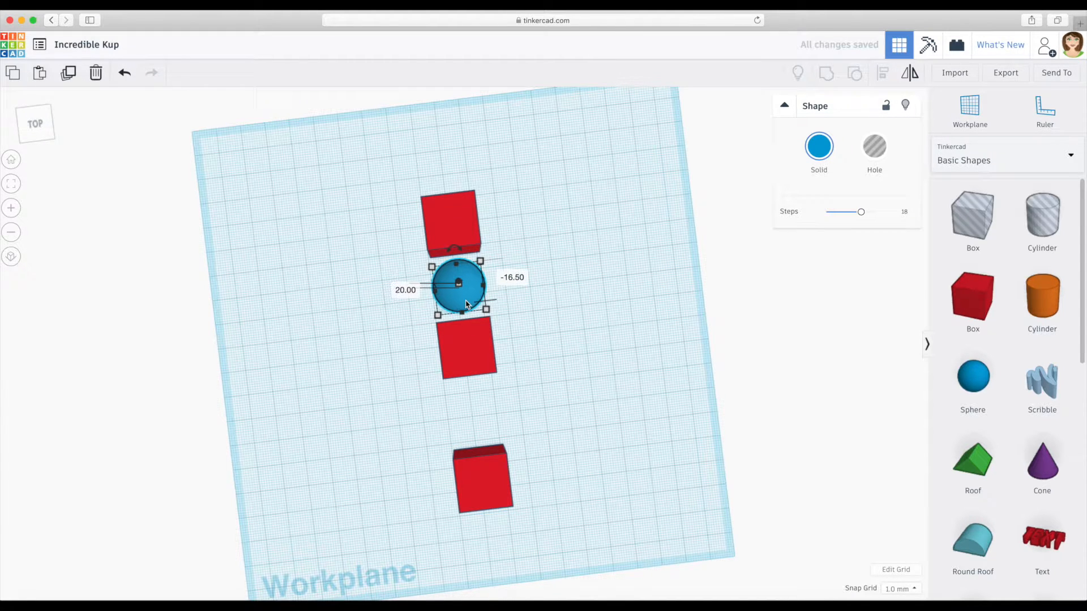
{"action": "mouse_move", "coordinate": [461, 303]}
{"action": "left_mouse_down"}
{"action": "mouse_move", "coordinate": [356, 311]}
{"action": "mouse_move", "coordinate": [600, 265]}
{"action": "mouse_move", "coordinate": [295, 304]}
{"action": "mouse_move", "coordinate": [542, 278]}
{"action": "mouse_move", "coordinate": [513, 208]}
{"action": "mouse_move", "coordinate": [522, 262]}
{"action": "mouse_move", "coordinate": [520, 247]}
{"action": "mouse_move", "coordinate": [413, 308]}
{"action": "mouse_move", "coordinate": [520, 264]}
{"action": "mouse_move", "coordinate": [547, 240]}
{"action": "mouse_move", "coordinate": [547, 295]}
{"action": "mouse_move", "coordinate": [440, 310]}
{"action": "mouse_move", "coordinate": [467, 308]}
{"action": "mouse_move", "coordinate": [455, 309]}
{"action": "left_mouse_up"}
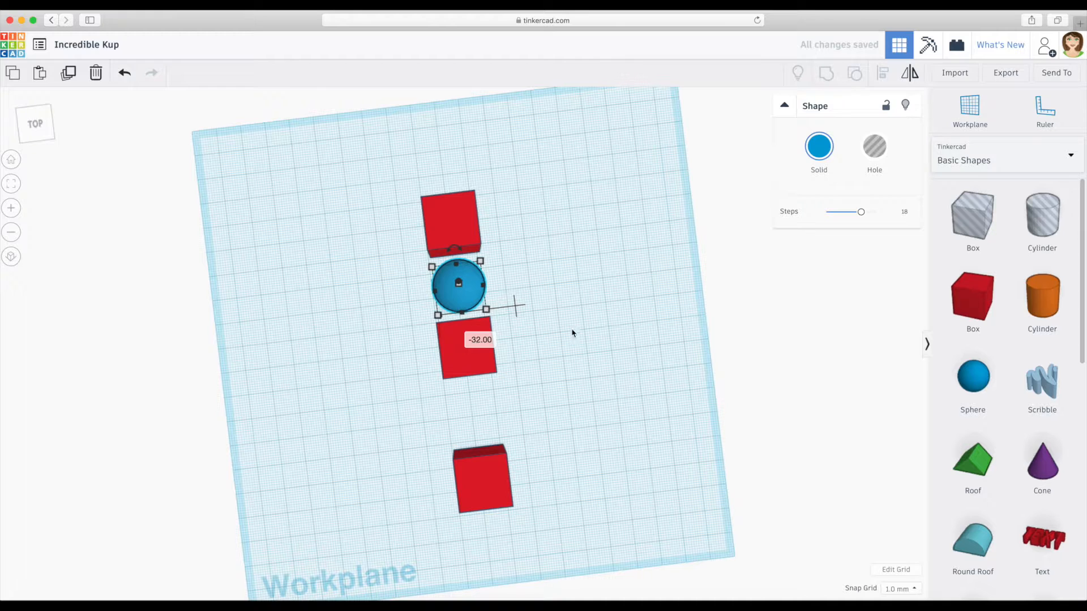
{"action": "left_click", "coordinate": [587, 338]}
{"action": "right_click_drag", "start_coordinate": [589, 363], "coordinate": [574, 290]}
Select all shapes and delete them from the workplane.
{"action": "key", "text": "ctrl+a"}
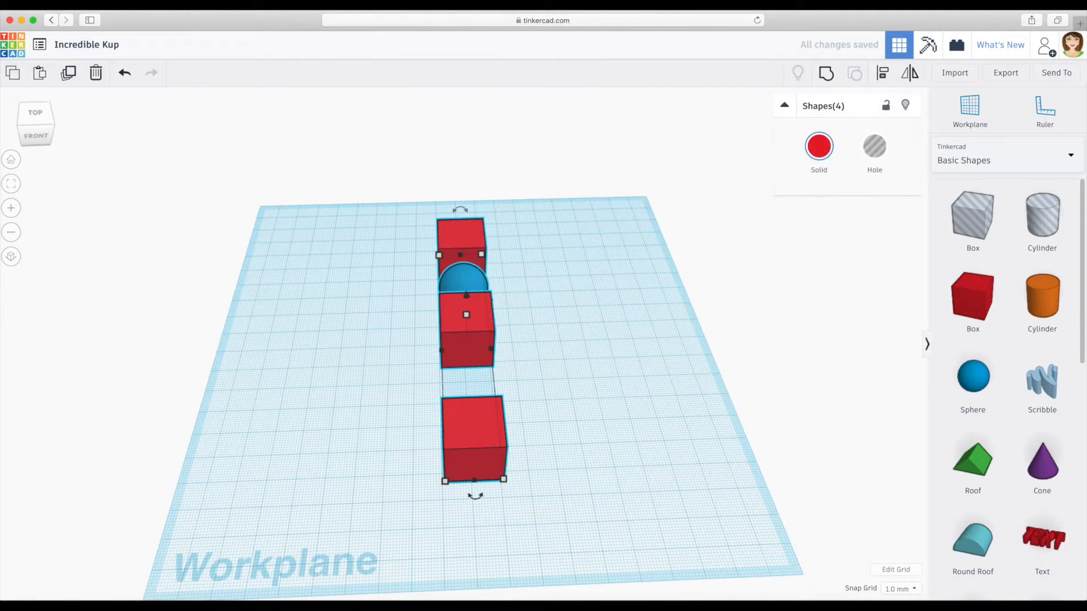
{"action": "key", "text": "Delete"}
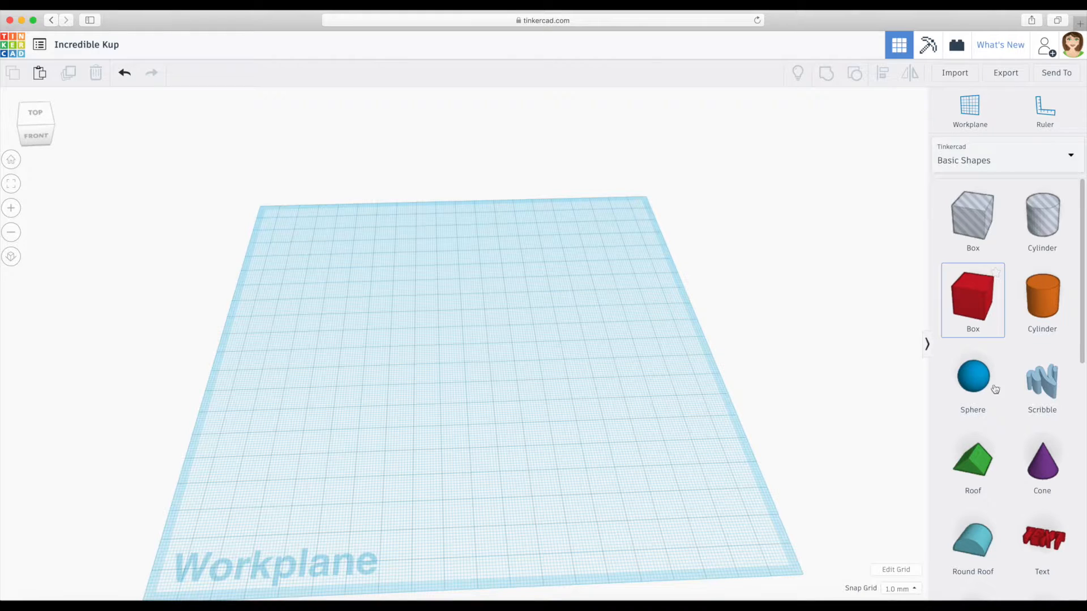
Add a Text shape to the workplane and delete the extra duplicate copy.
{"action": "left_click", "coordinate": [1042, 541]}
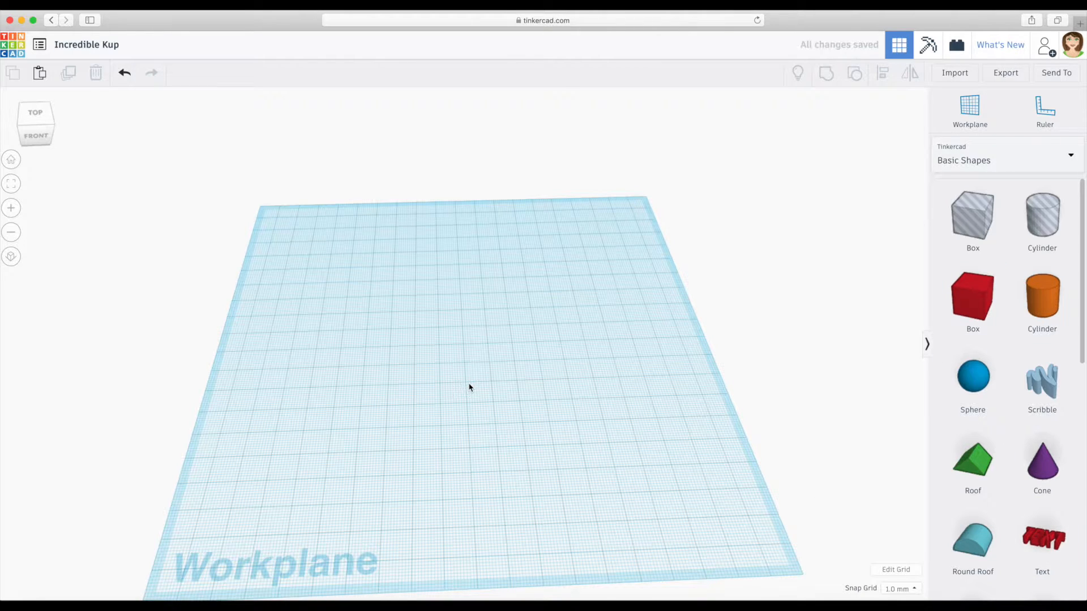
{"action": "left_click", "coordinate": [385, 378]}
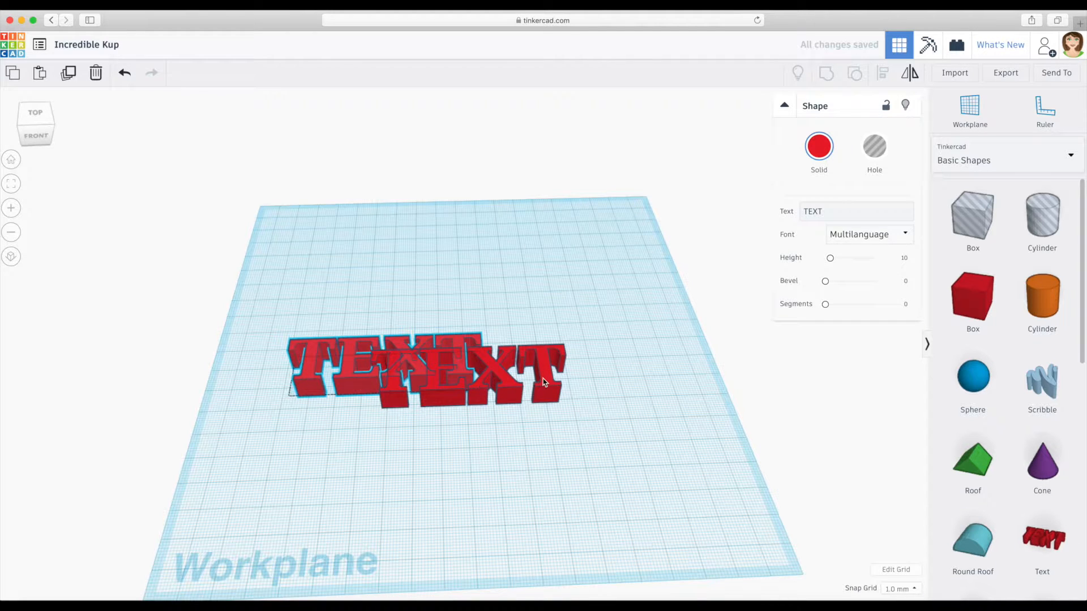
{"action": "left_click", "coordinate": [546, 382]}
{"action": "key", "text": "Delete"}
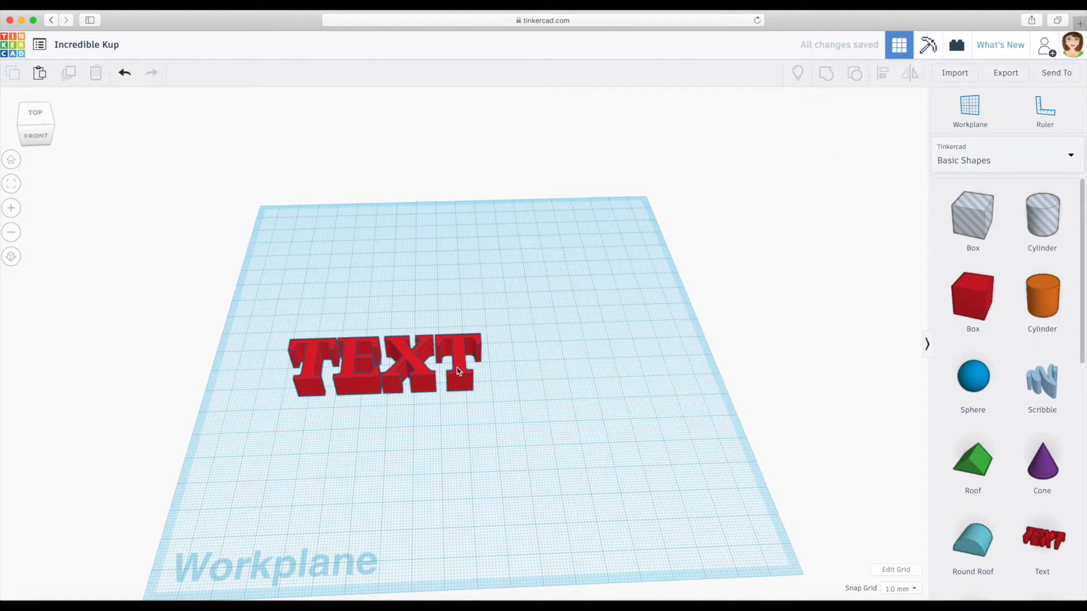
Move the text shape to a new spot and mirror it across several axes with the Mirror tool.
{"action": "left_click_drag", "start_coordinate": [453, 372], "coordinate": [549, 337]}
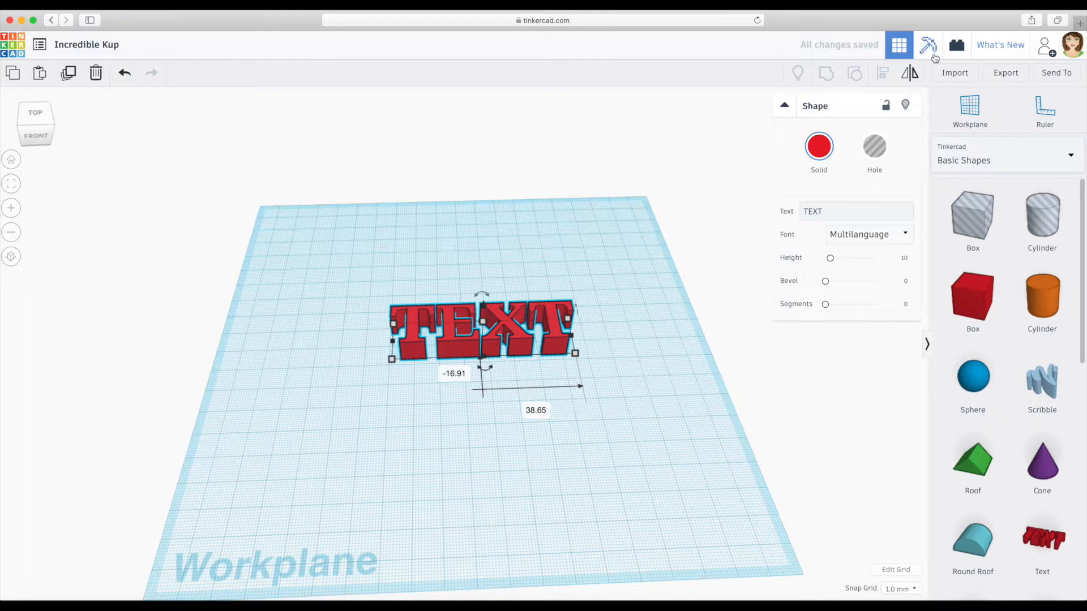
{"action": "left_click", "coordinate": [911, 75]}
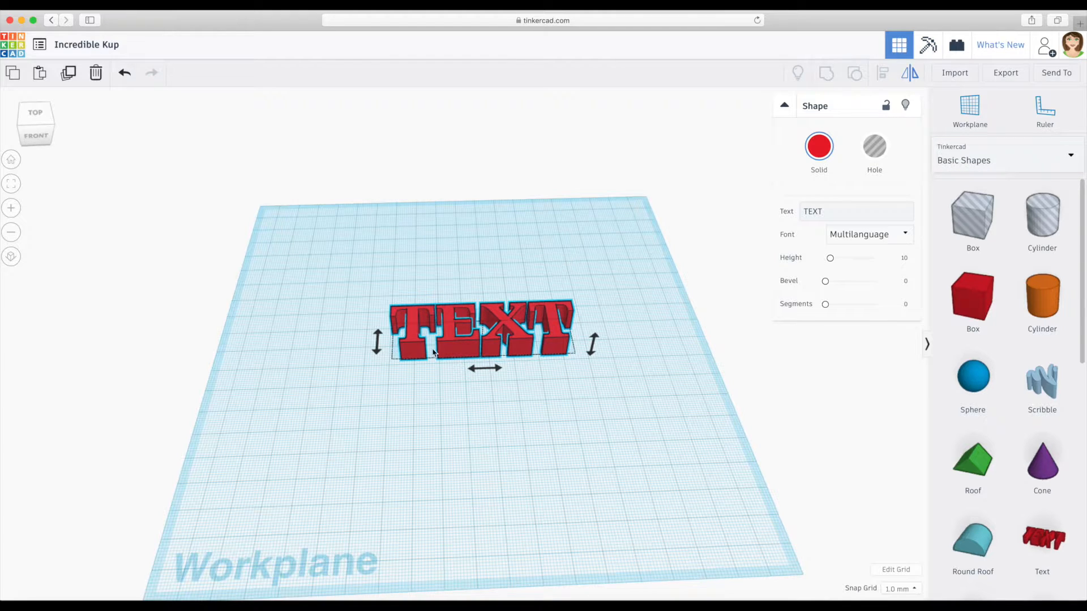
{"action": "left_click", "coordinate": [377, 352]}
{"action": "left_click", "coordinate": [488, 369]}
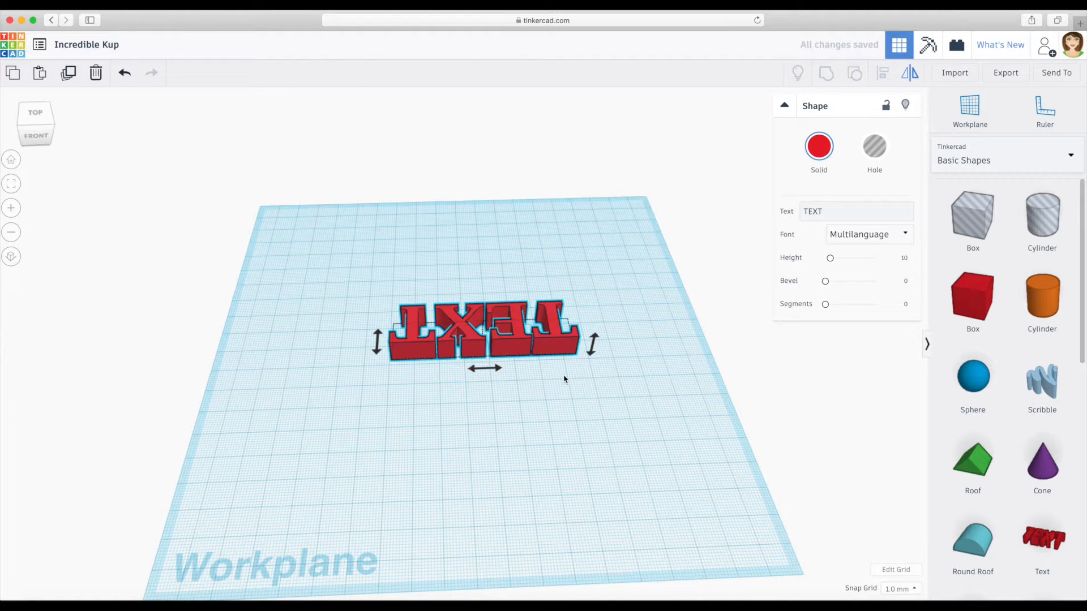
{"action": "left_click", "coordinate": [592, 341]}
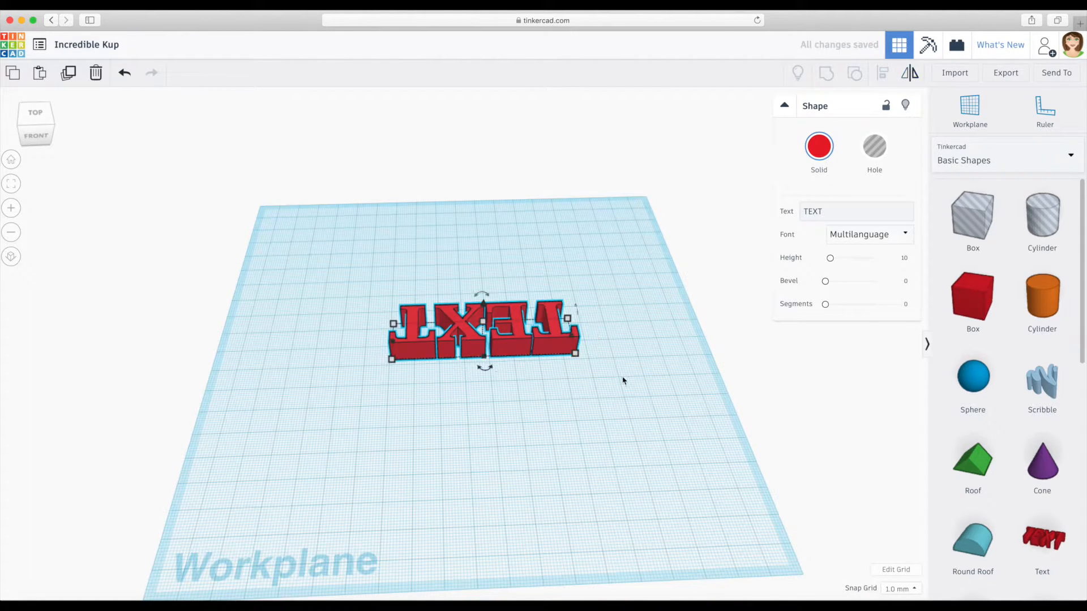
Rotate the text about -135° on the workplane with its rotation handle.
{"action": "left_click_drag", "start_coordinate": [484, 369], "coordinate": [531, 341]}
{"action": "left_click_drag", "start_coordinate": [526, 357], "coordinate": [506, 311]}
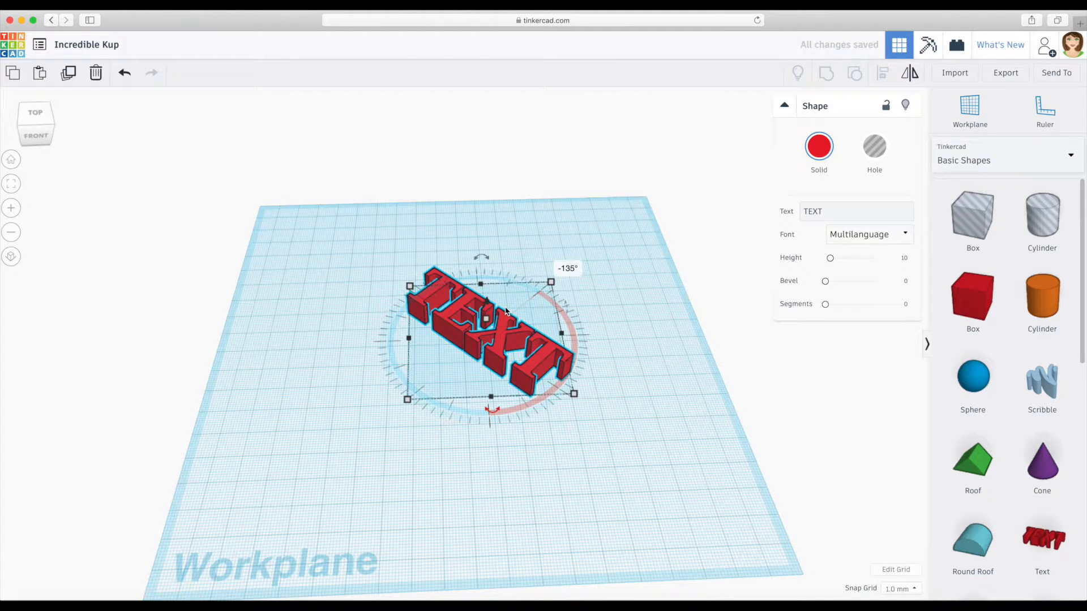
{"action": "left_click", "coordinate": [601, 330]}
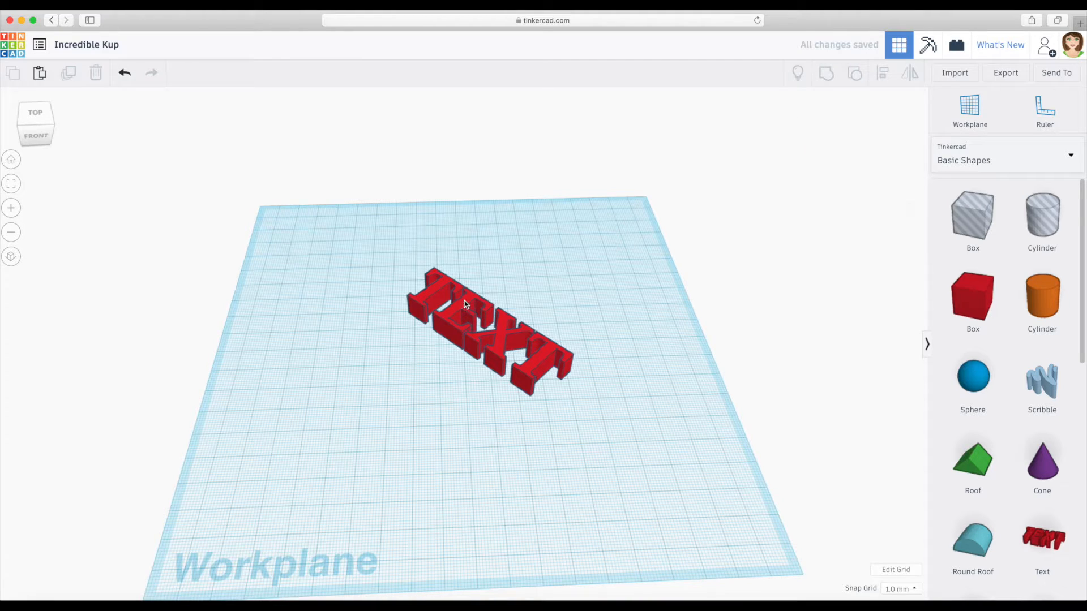
Rotate the text again, to about -88°, with its rotation handles.
{"action": "left_click", "coordinate": [468, 300]}
{"action": "left_click_drag", "start_coordinate": [483, 253], "coordinate": [553, 280]}
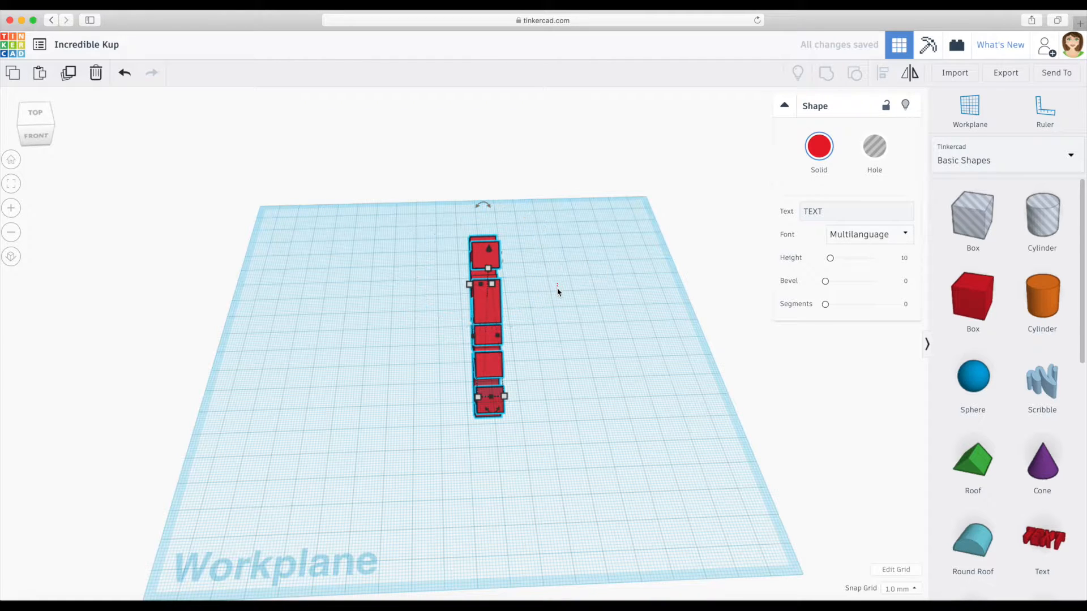
{"action": "left_click", "coordinate": [526, 274]}
{"action": "left_click", "coordinate": [498, 254]}
{"action": "left_click_drag", "start_coordinate": [483, 205], "coordinate": [568, 274]}
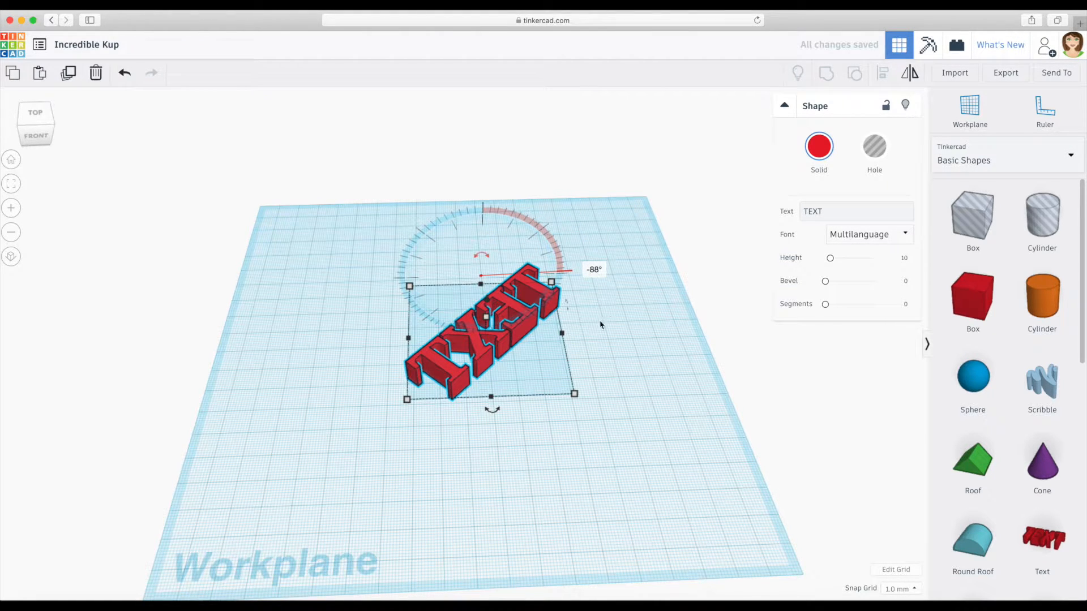
{"action": "left_click", "coordinate": [611, 320]}
Mirror the text once more so its lettering reads the right way.
{"action": "left_click", "coordinate": [534, 300]}
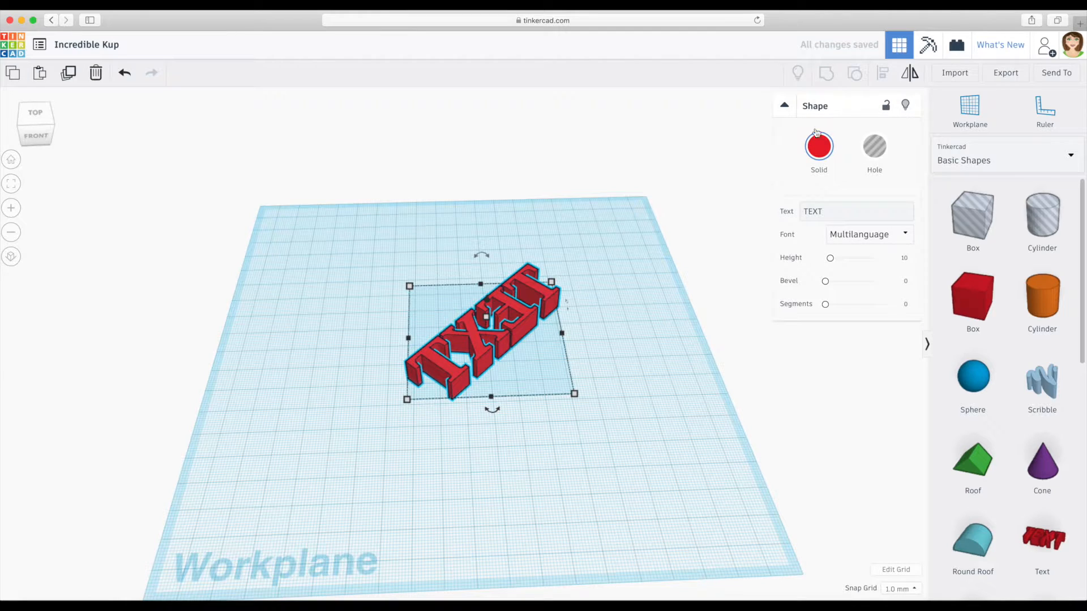
{"action": "left_click", "coordinate": [910, 75]}
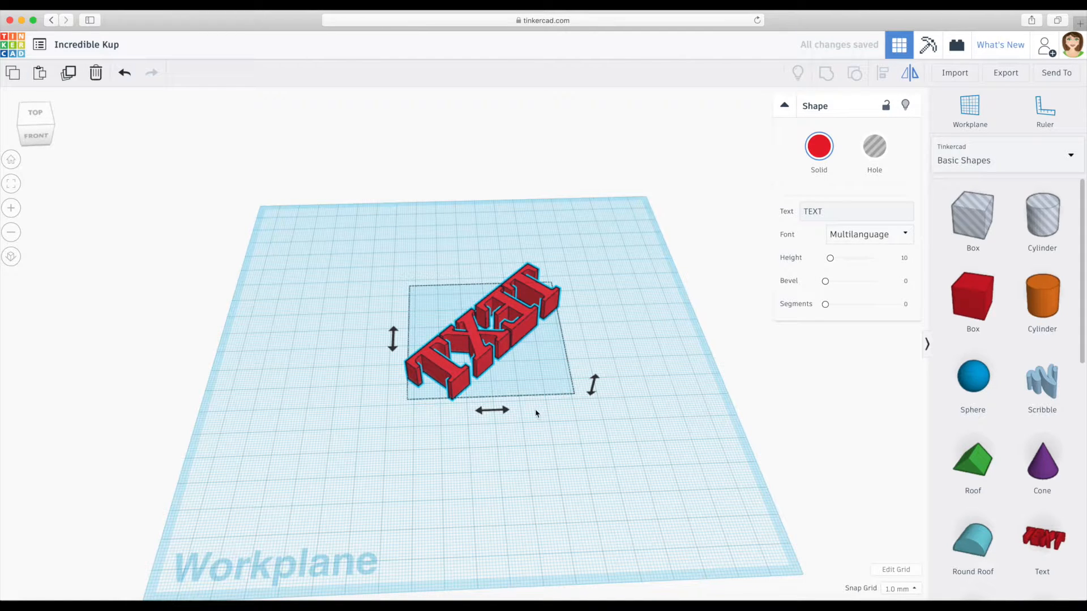
{"action": "left_click", "coordinate": [509, 415]}
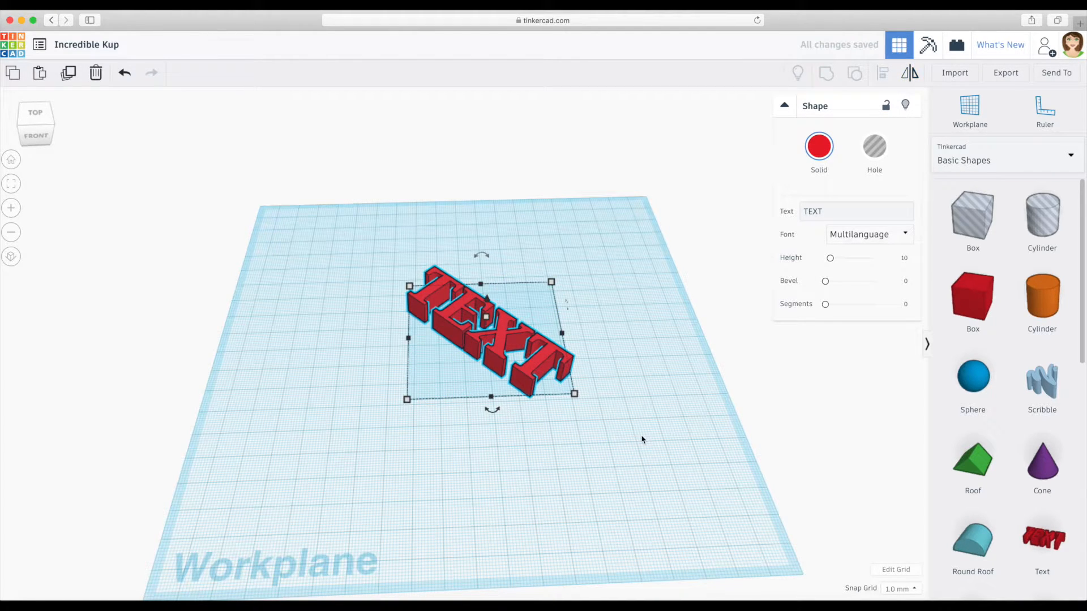
Replace the shape's text with "Howdy!".
{"action": "left_click", "coordinate": [816, 212]}
{"action": "left_click_drag", "start_coordinate": [833, 212], "coordinate": [765, 215]}
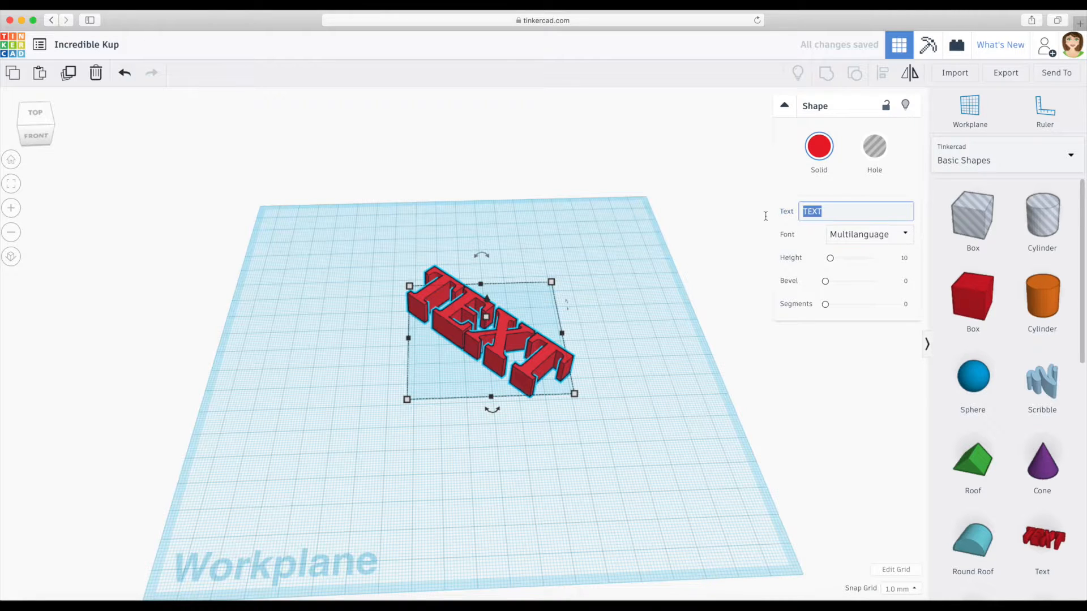
{"action": "type", "text": "Howdy!"}
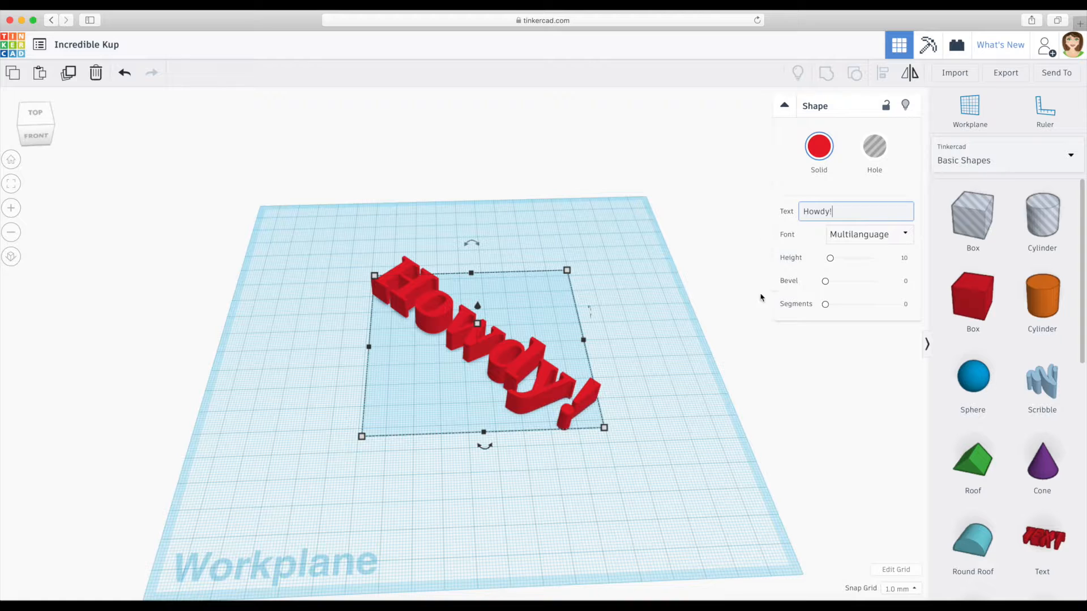
Switch the text font to Sans Mono, then Serif, and raise its height to about 21.34.
{"action": "left_click", "coordinate": [883, 235]}
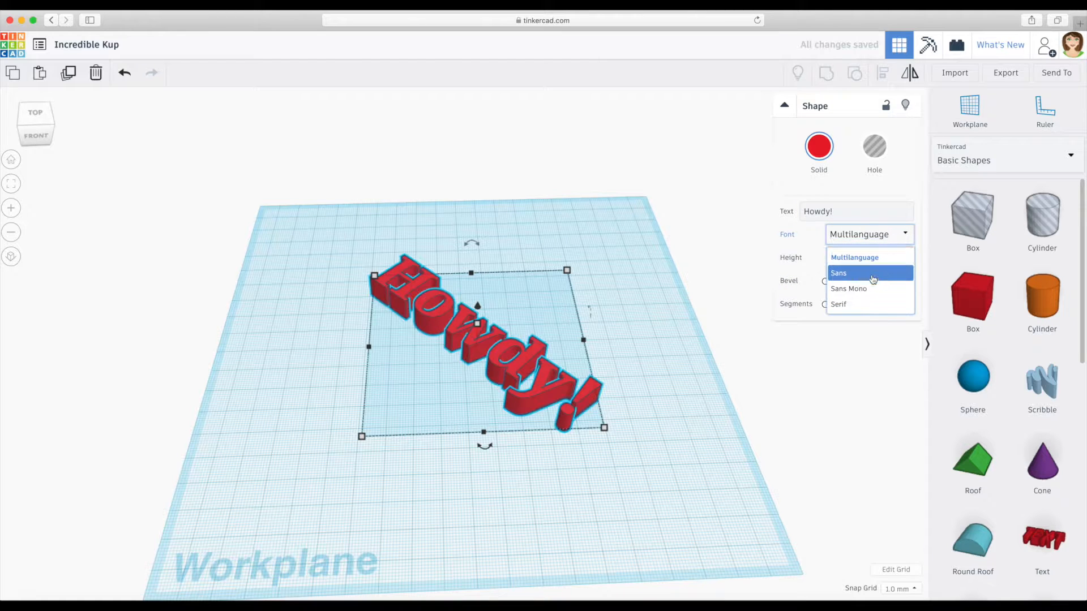
{"action": "left_click", "coordinate": [857, 289]}
{"action": "left_click", "coordinate": [865, 241]}
{"action": "left_click", "coordinate": [852, 303]}
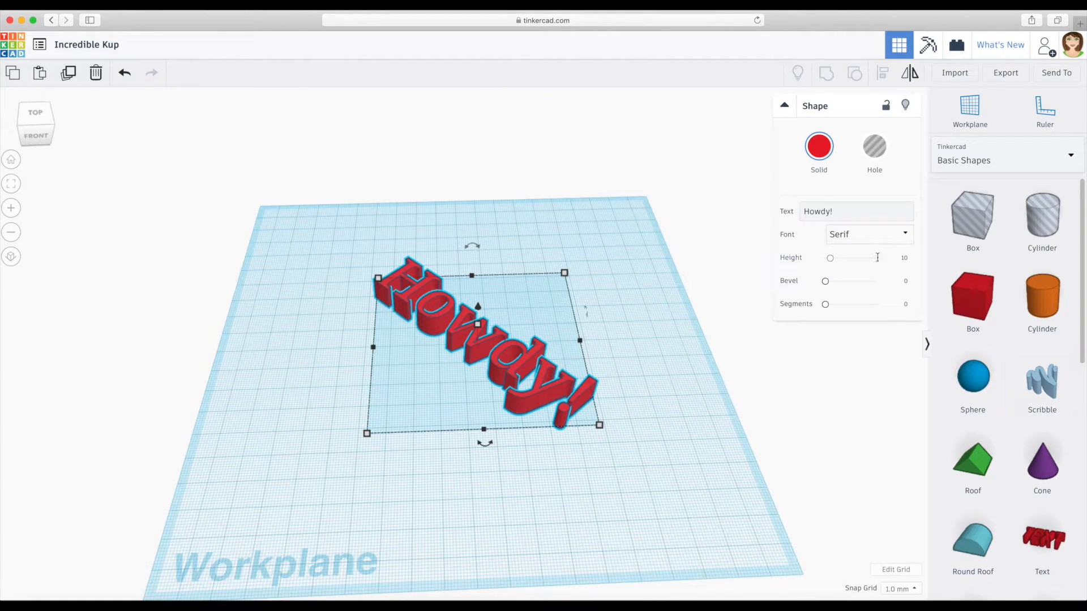
{"action": "mouse_move", "coordinate": [831, 262]}
{"action": "left_mouse_down"}
{"action": "mouse_move", "coordinate": [846, 262]}
{"action": "mouse_move", "coordinate": [836, 259]}
{"action": "left_mouse_up"}
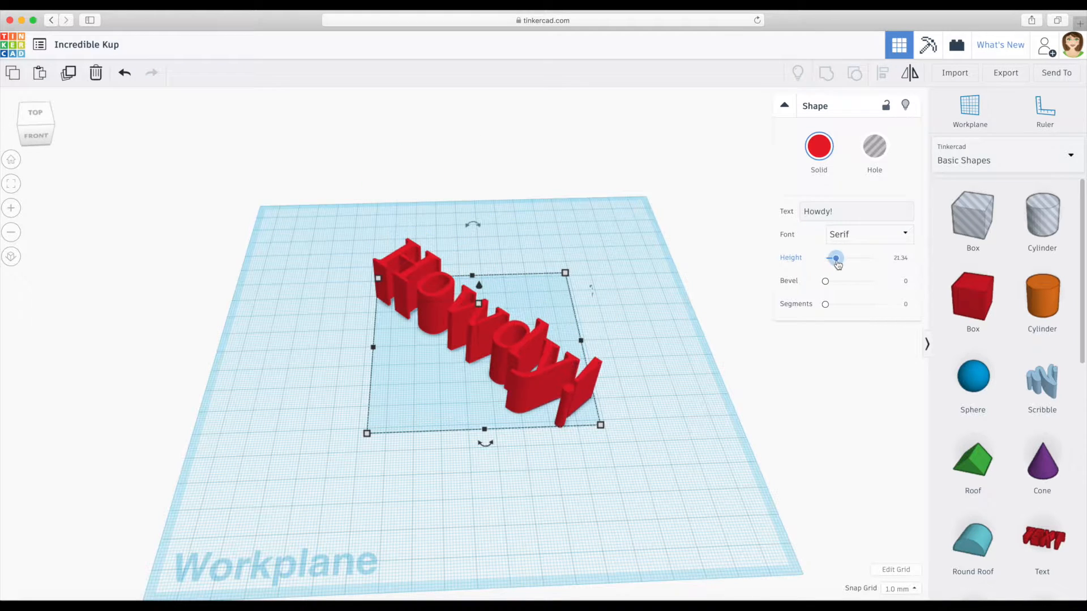
Lift the text off the workplane to an elevation of 38 mm.
{"action": "left_click_drag", "start_coordinate": [481, 308], "coordinate": [476, 340]}
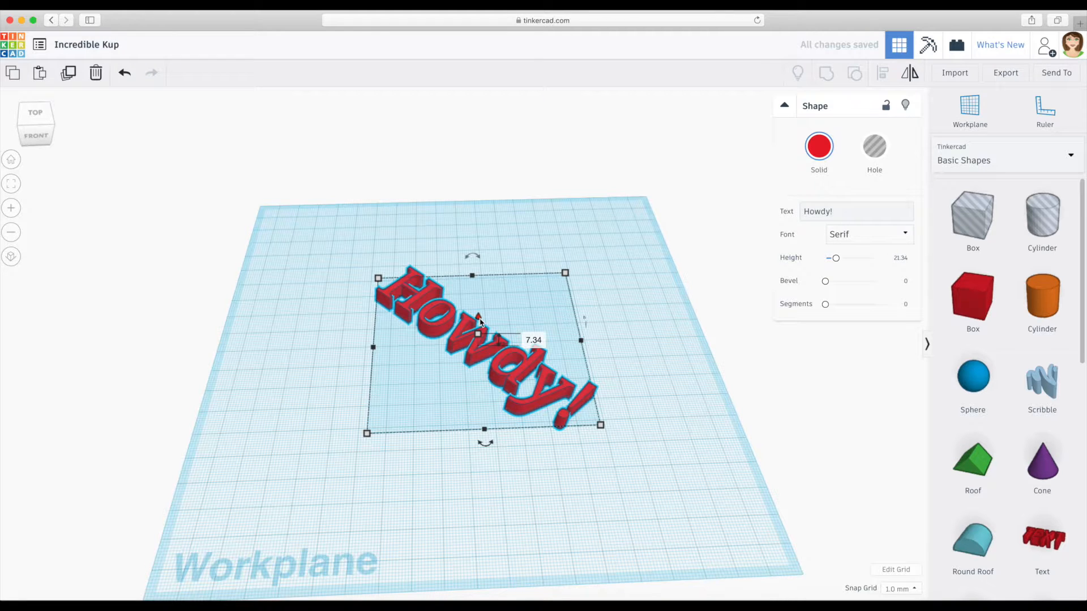
{"action": "right_click_drag", "start_coordinate": [652, 358], "coordinate": [657, 291]}
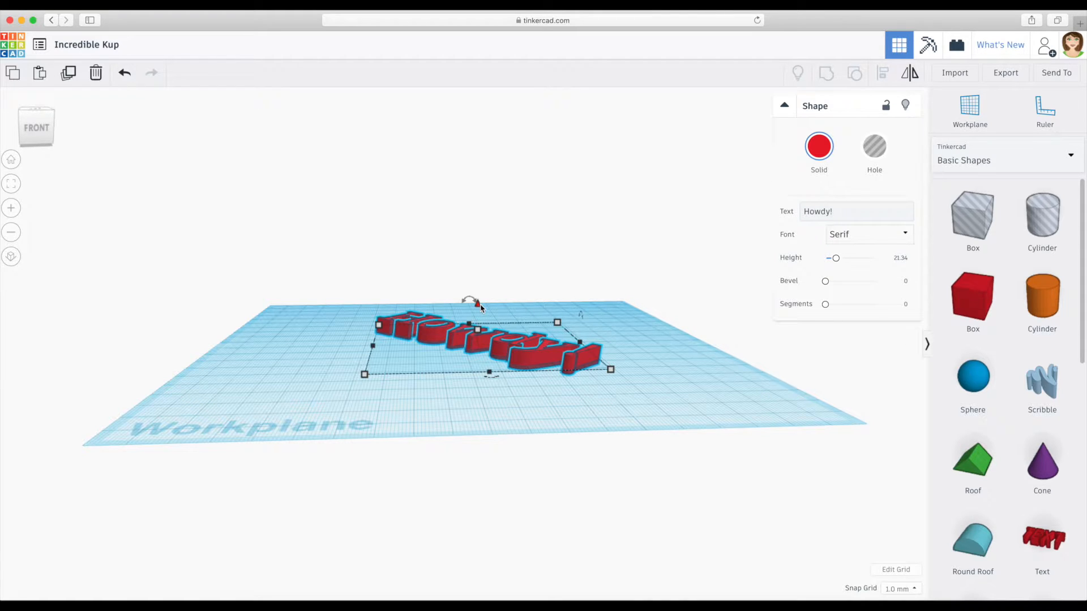
{"action": "left_click_drag", "start_coordinate": [479, 306], "coordinate": [477, 242]}
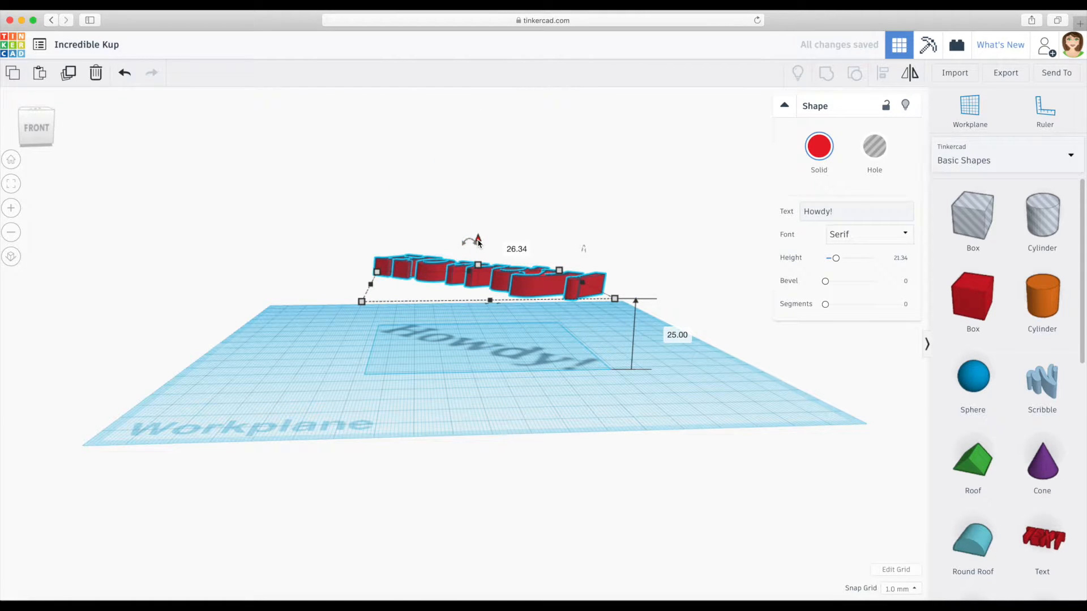
{"action": "left_click_drag", "start_coordinate": [478, 242], "coordinate": [478, 205]}
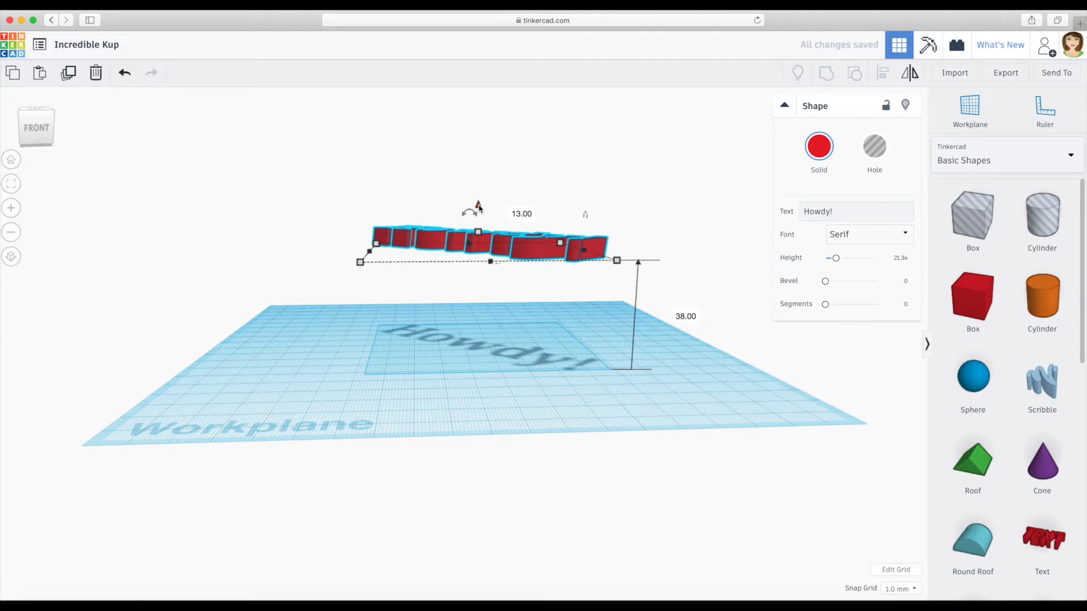
Add a box to the workplane, stretch it to about 38 mm tall, and move it aside.
{"action": "left_click_drag", "start_coordinate": [971, 303], "coordinate": [490, 345]}
{"action": "left_click_drag", "start_coordinate": [487, 295], "coordinate": [485, 255]}
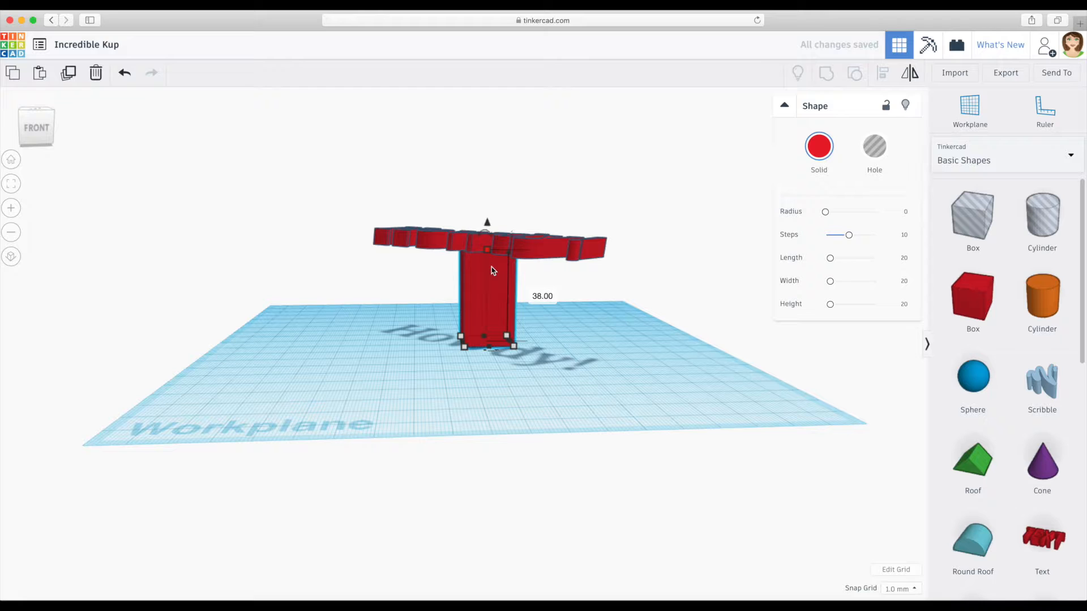
{"action": "left_click_drag", "start_coordinate": [492, 297], "coordinate": [665, 352]}
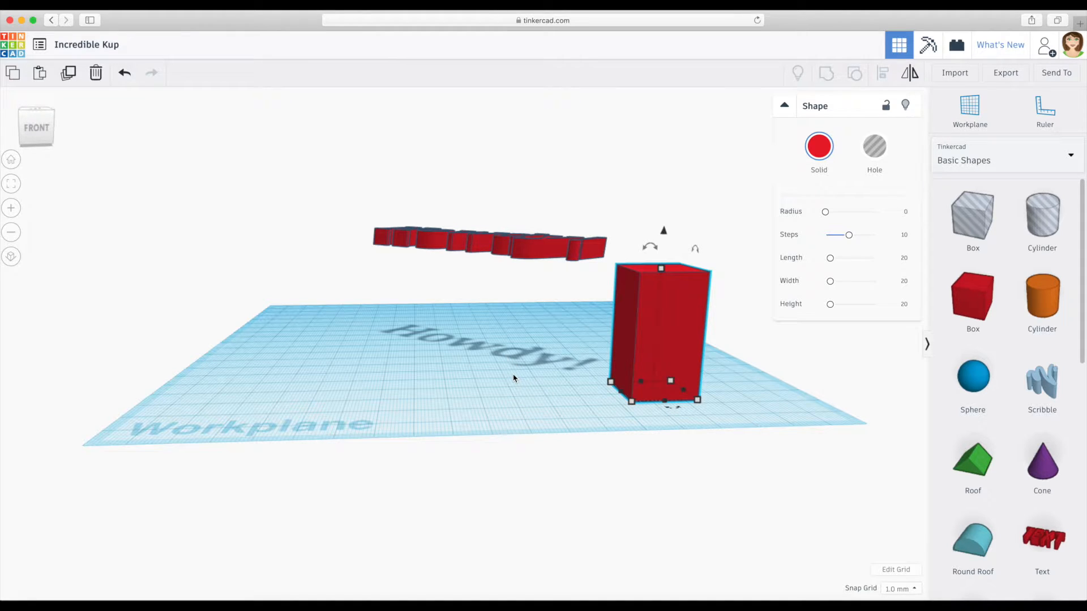
Resize the box's footprint to 72 by 53 mm from the top view.
{"action": "left_click_drag", "start_coordinate": [651, 319], "coordinate": [476, 290]}
{"action": "right_click_drag", "start_coordinate": [640, 353], "coordinate": [643, 454]}
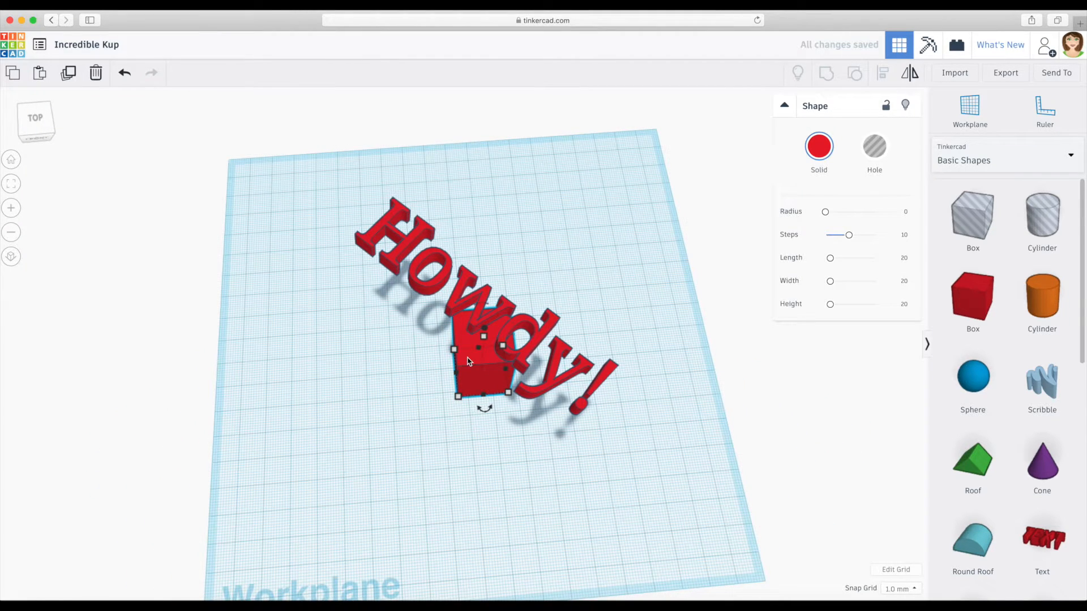
{"action": "left_click_drag", "start_coordinate": [453, 349], "coordinate": [327, 292]}
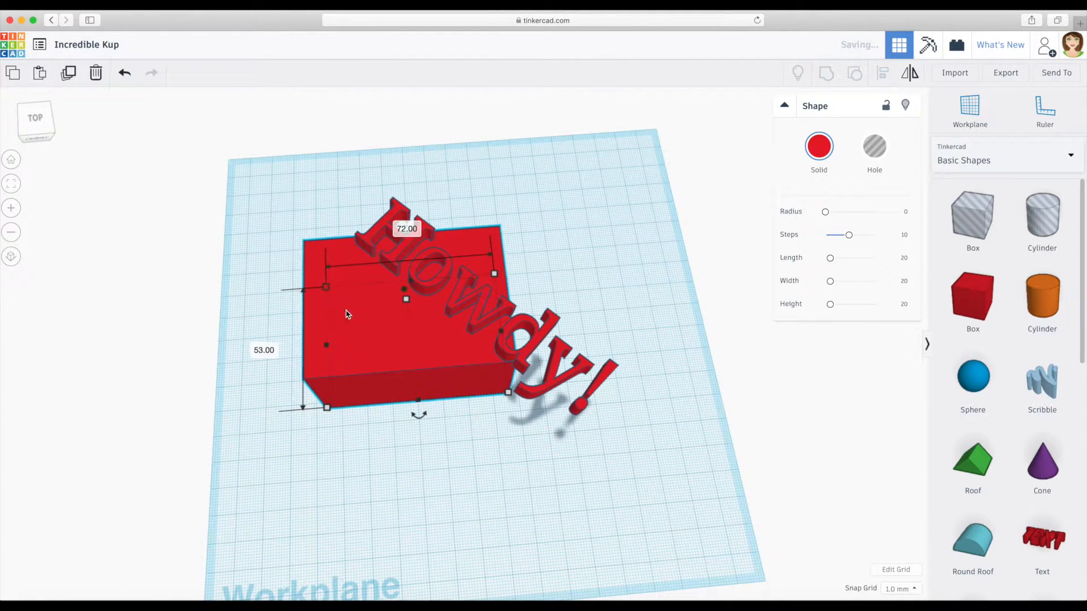
Rotate the box to follow the text's direction and move it underneath the lettering.
{"action": "left_click_drag", "start_coordinate": [420, 419], "coordinate": [364, 409]}
{"action": "left_click_drag", "start_coordinate": [416, 381], "coordinate": [442, 367]}
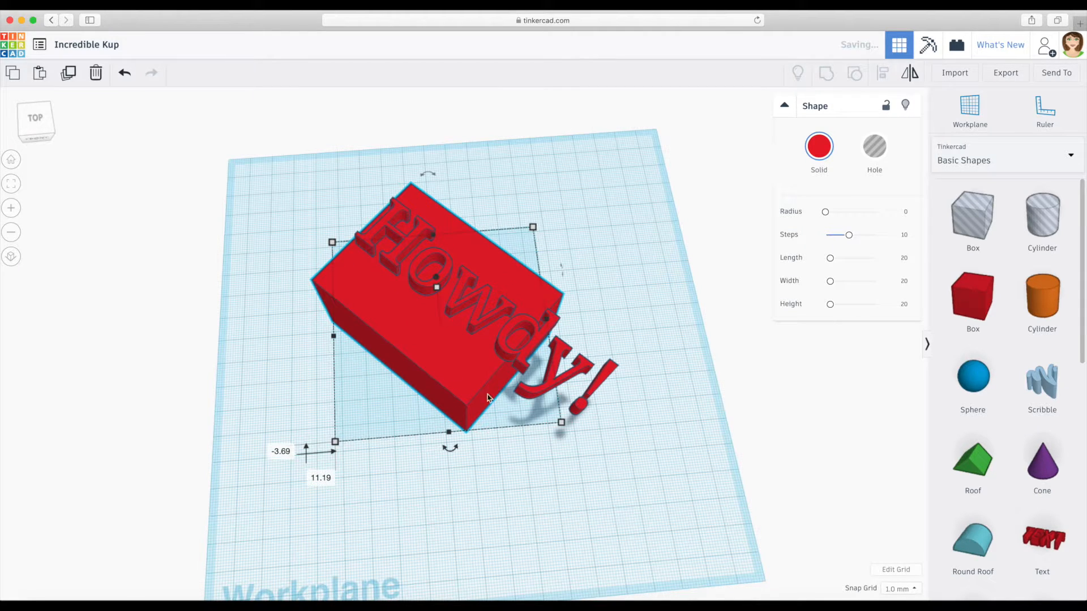
{"action": "left_click_drag", "start_coordinate": [552, 411], "coordinate": [657, 477]}
Tilt the raised text upward with its rotation handle in the front view.
{"action": "left_click", "coordinate": [665, 510]}
{"action": "right_click_drag", "start_coordinate": [665, 509], "coordinate": [604, 403]}
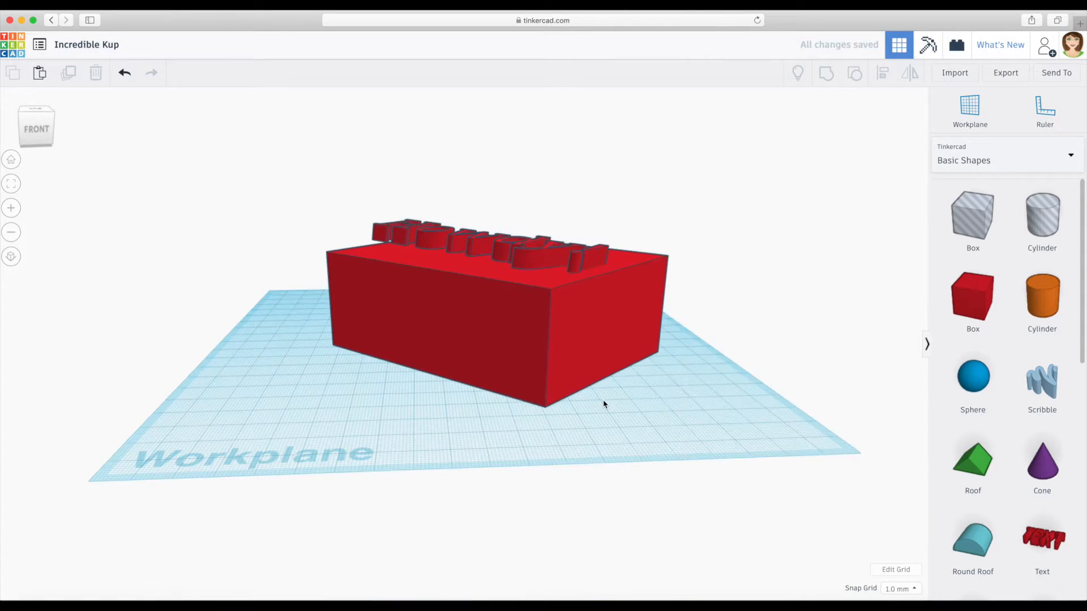
{"action": "left_click", "coordinate": [539, 241]}
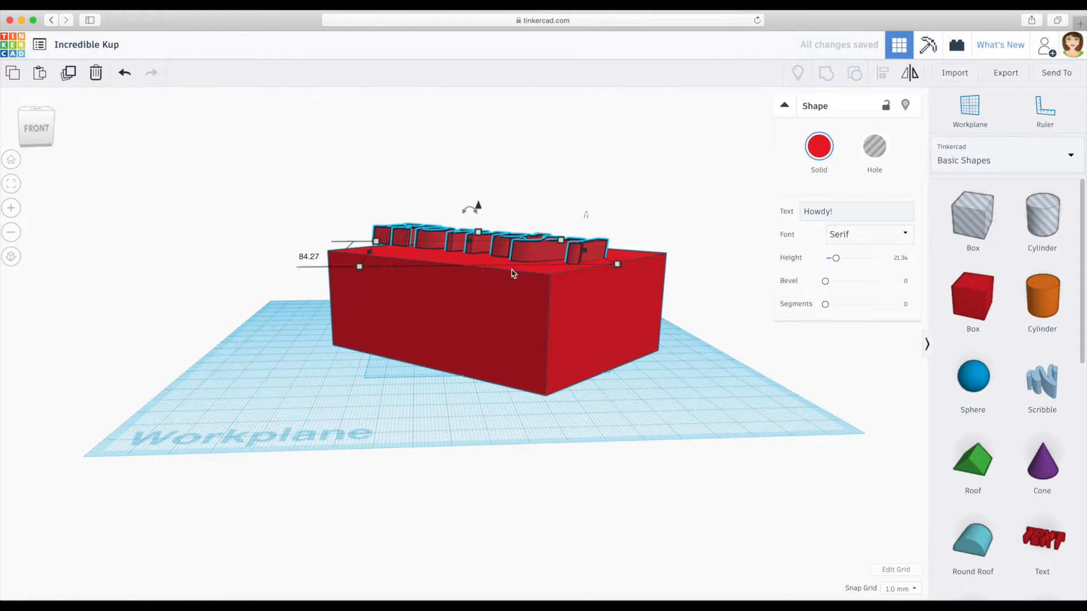
{"action": "left_click_drag", "start_coordinate": [591, 219], "coordinate": [592, 228]}
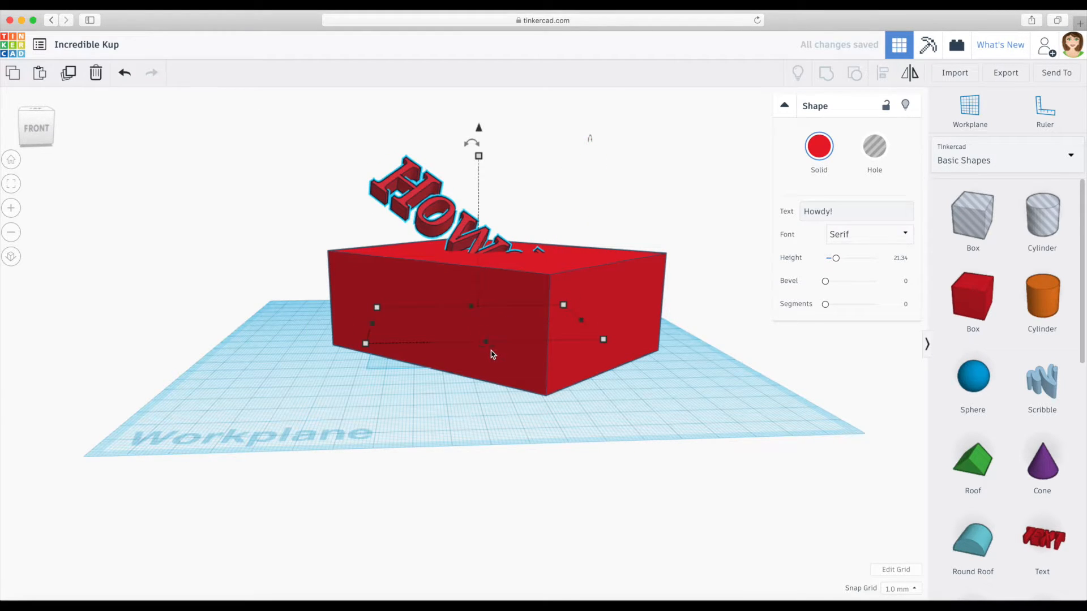
Select all shapes and delete them from the workplane.
{"action": "left_click", "coordinate": [466, 348]}
{"action": "left_click", "coordinate": [636, 409]}
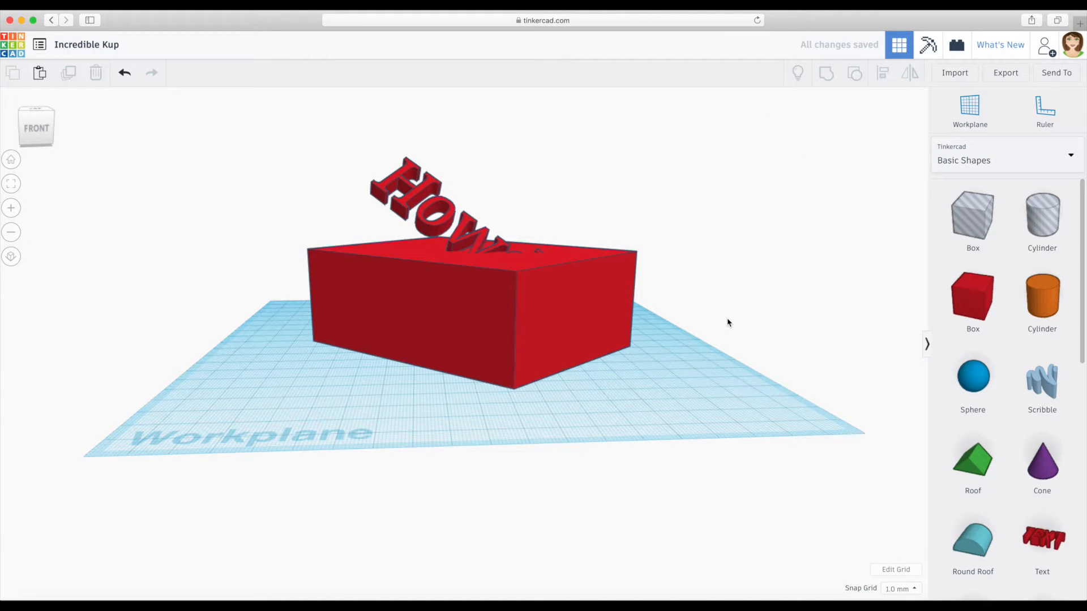
{"action": "key", "text": "ctrl+a"}
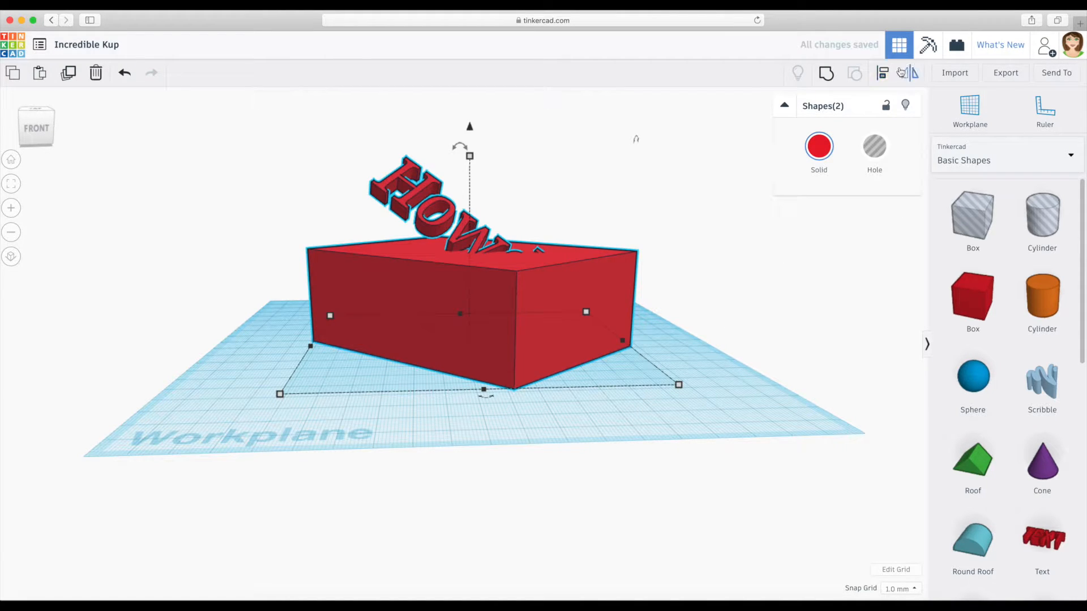
{"action": "key", "text": "Delete"}
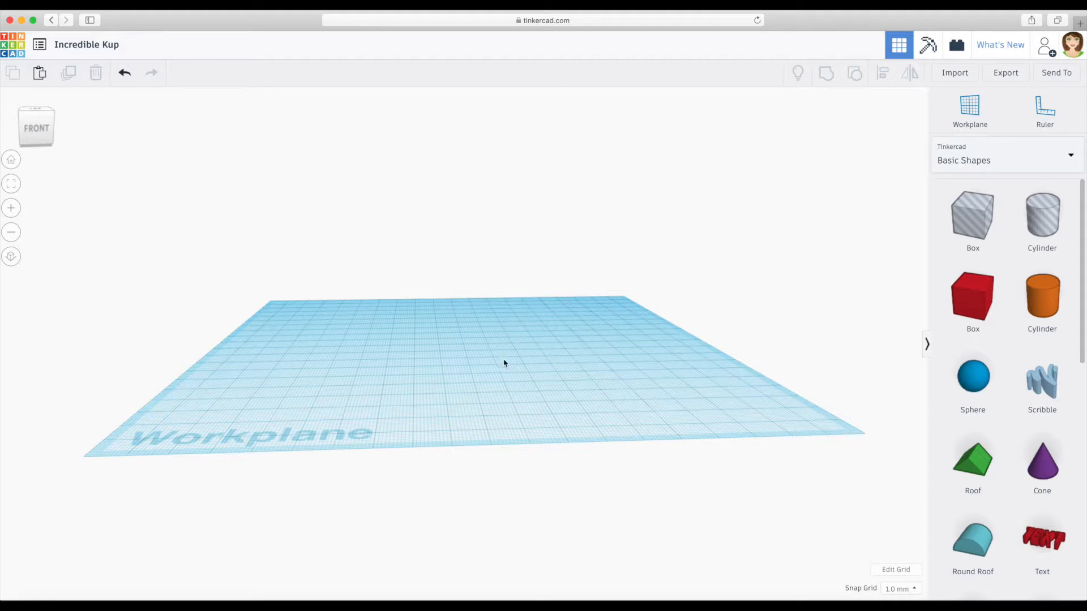
Scroll through the Basic Shapes library to review the available shapes.
{"action": "right_click_drag", "start_coordinate": [505, 364], "coordinate": [459, 315]}
{"action": "mouse_move", "coordinate": [479, 369]}
{"action": "right_mouse_down"}
{"action": "mouse_move", "coordinate": [504, 368]}
{"action": "mouse_move", "coordinate": [496, 382]}
{"action": "right_mouse_up"}
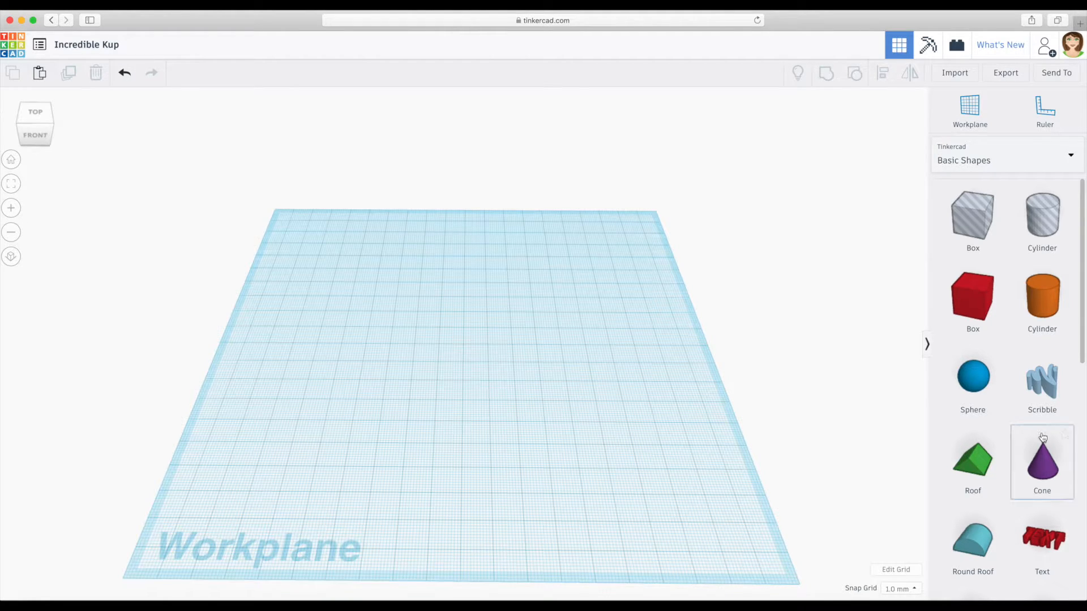
{"action": "scroll", "coordinate": [1003, 452], "scroll_direction": "down", "scroll_amount": 5}
{"action": "scroll", "coordinate": [1004, 452], "scroll_direction": "down", "scroll_amount": 6}
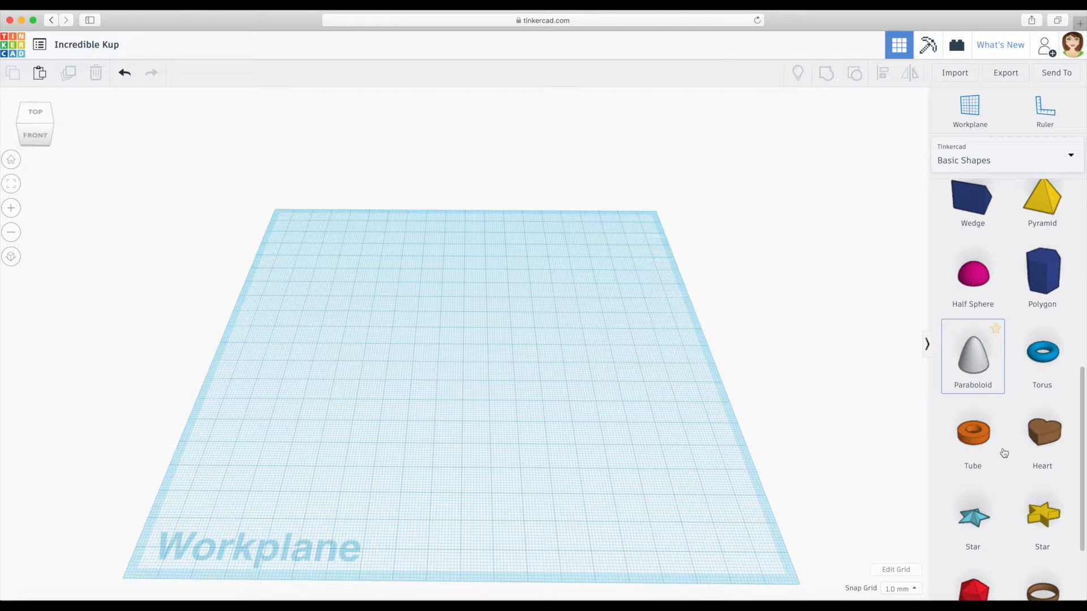
{"action": "scroll", "coordinate": [1003, 451], "scroll_direction": "down", "scroll_amount": 3}
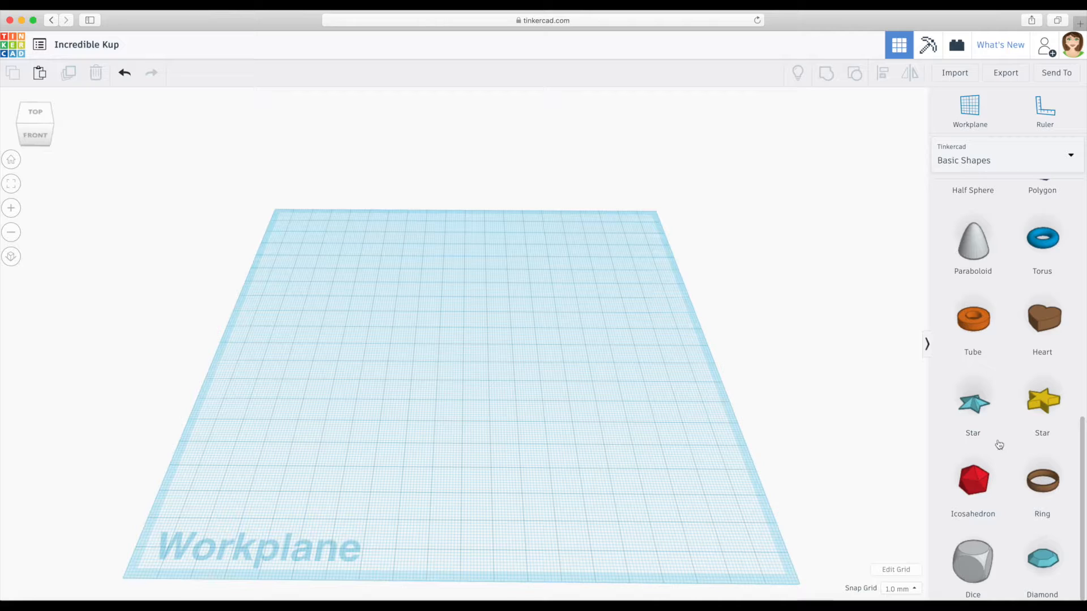
{"action": "scroll", "coordinate": [996, 443], "scroll_direction": "up", "scroll_amount": 2}
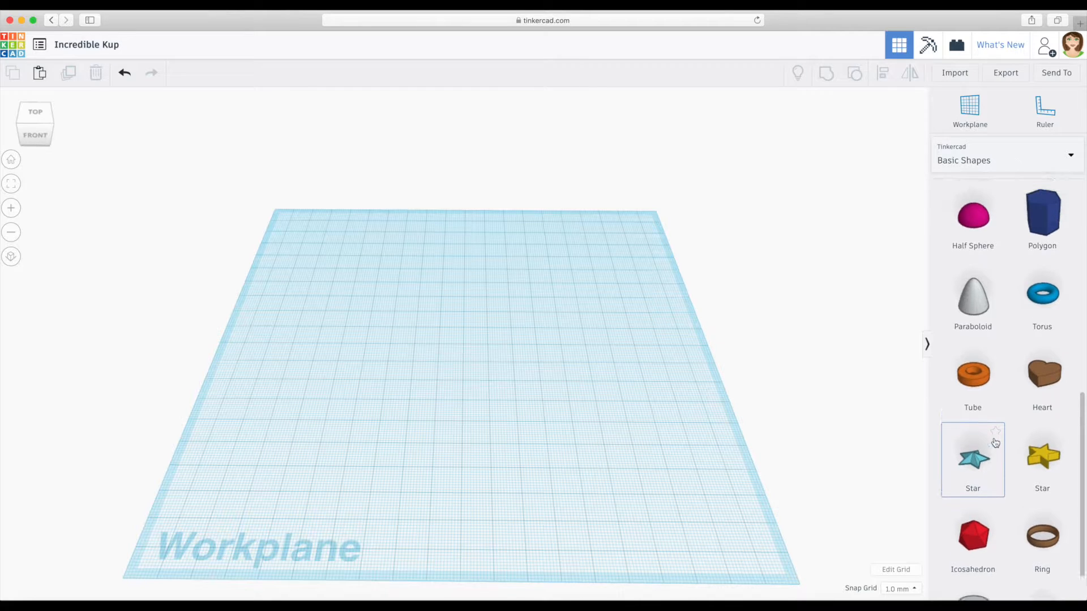
Place a Paraboloid on the workplane and stretch its height.
{"action": "scroll", "coordinate": [995, 442], "scroll_direction": "up", "scroll_amount": 2}
{"action": "left_click_drag", "start_coordinate": [986, 418], "coordinate": [367, 419]}
{"action": "left_click_drag", "start_coordinate": [479, 346], "coordinate": [481, 261]}
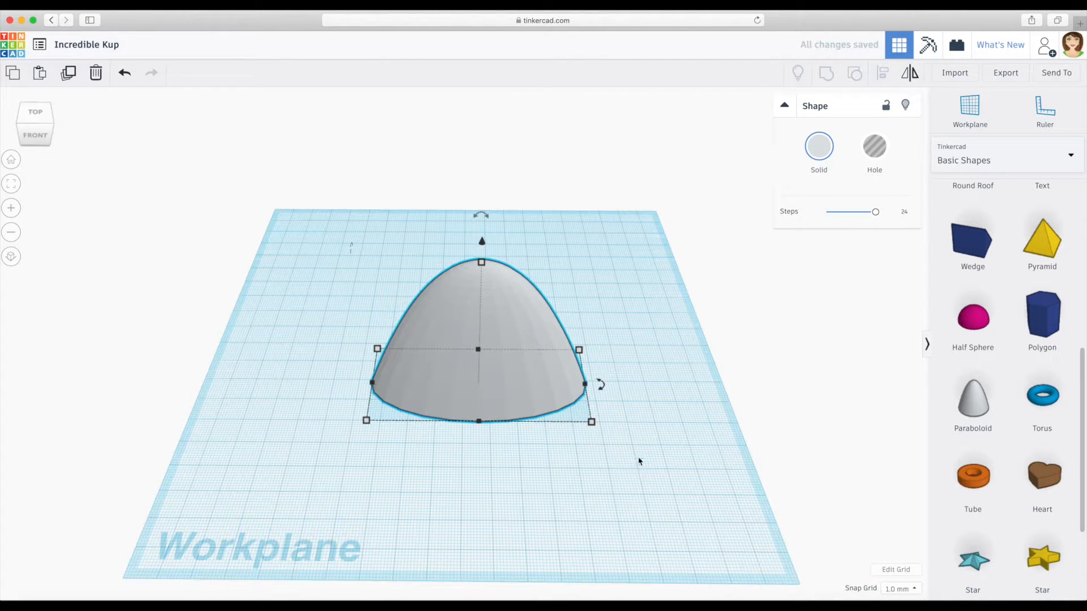
Add a Tube and center it around the base of the paraboloid.
{"action": "left_click_drag", "start_coordinate": [971, 478], "coordinate": [651, 357]}
{"action": "left_click_drag", "start_coordinate": [618, 393], "coordinate": [427, 444]}
{"action": "scroll", "coordinate": [495, 358], "scroll_direction": "up", "scroll_amount": 2}
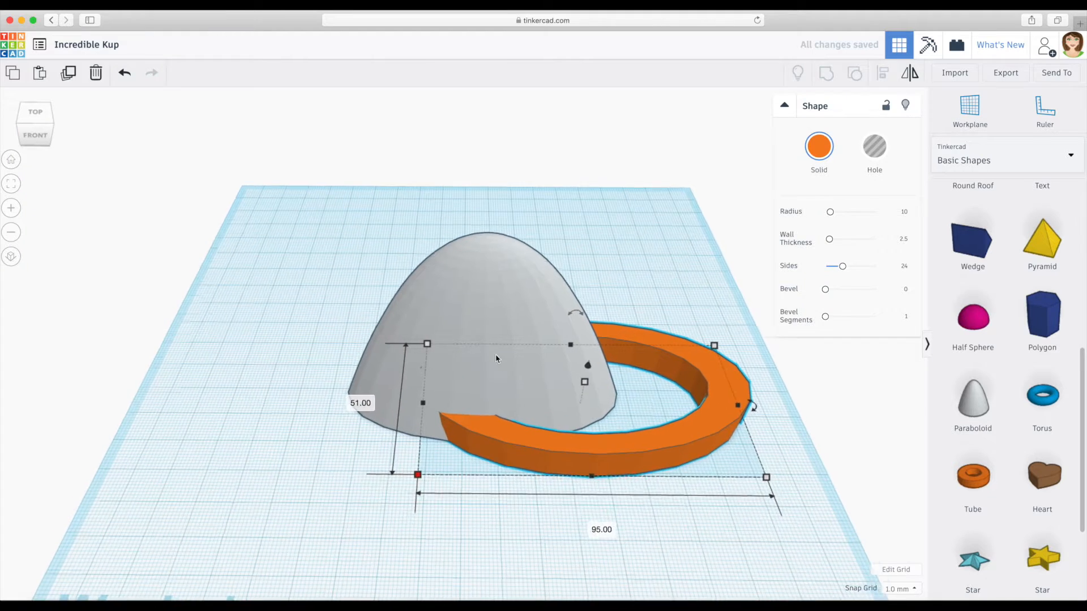
{"action": "left_click", "coordinate": [496, 359]}
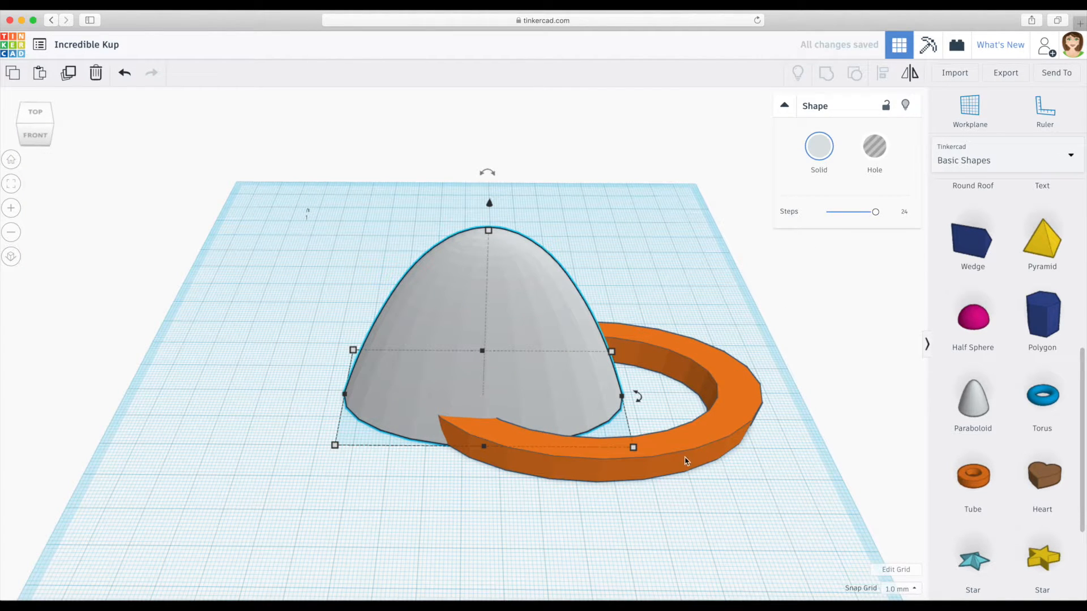
{"action": "left_click_drag", "start_coordinate": [623, 455], "coordinate": [573, 443]}
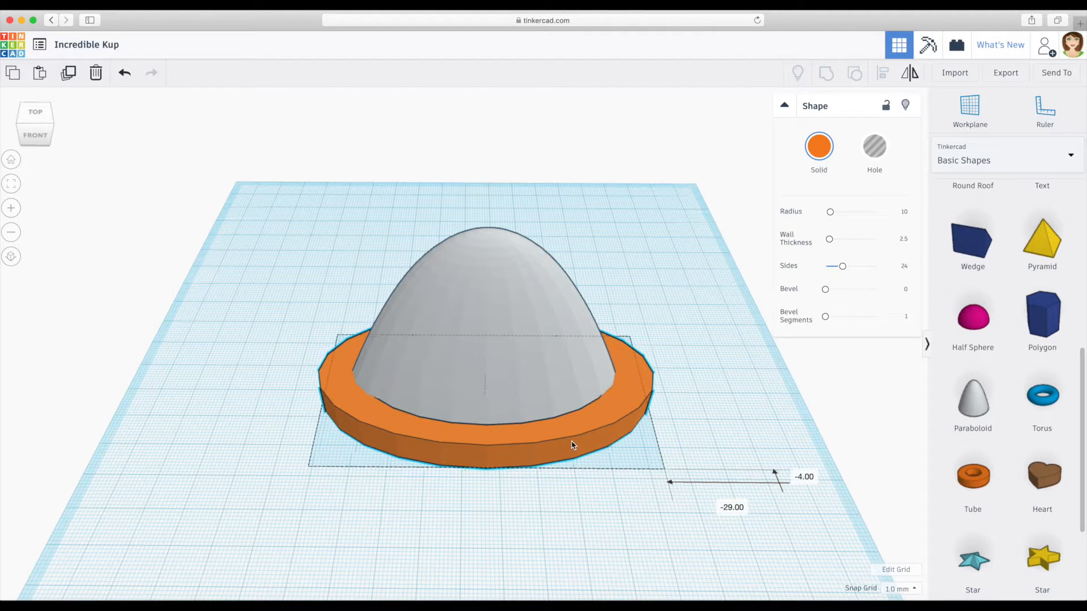
Shrink the tube's depth in top view to fit closer around the paraboloid.
{"action": "left_click", "coordinate": [40, 113]}
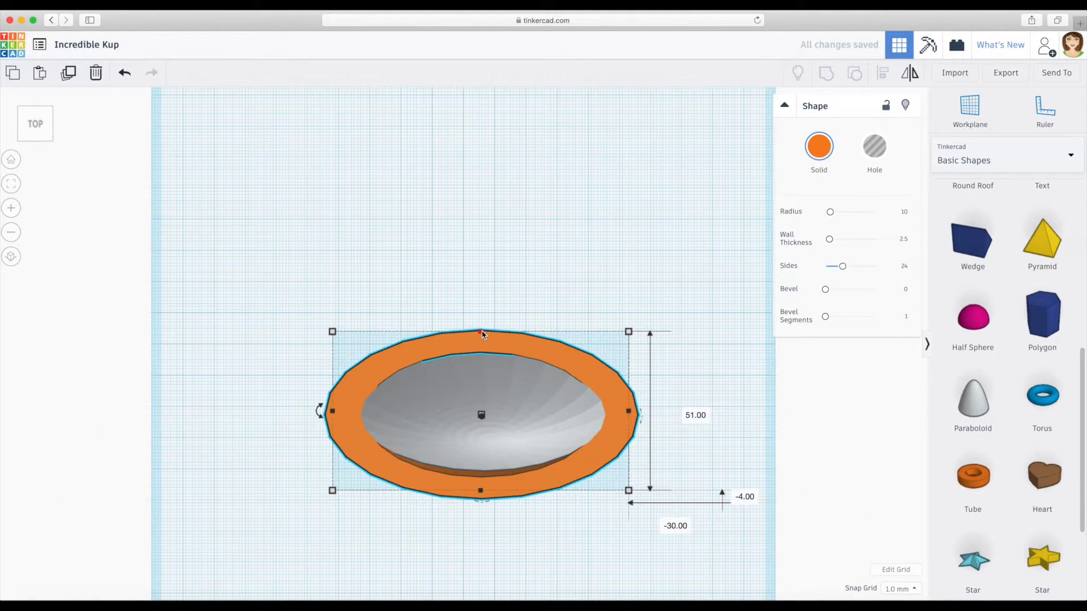
{"action": "left_click_drag", "start_coordinate": [481, 333], "coordinate": [482, 341]}
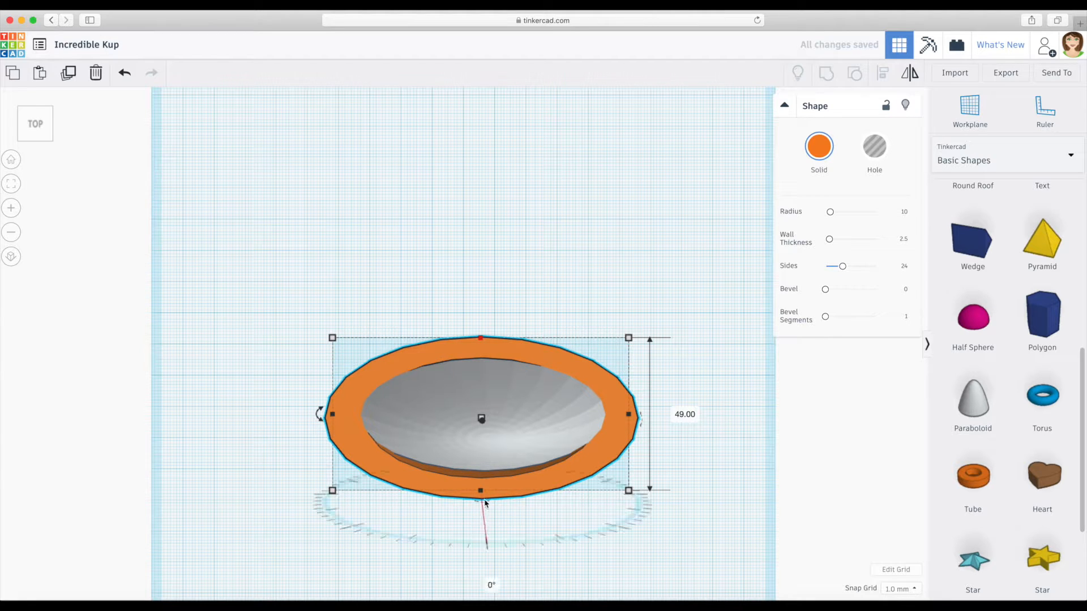
{"action": "left_click_drag", "start_coordinate": [481, 491], "coordinate": [481, 484]}
{"action": "right_click_drag", "start_coordinate": [481, 488], "coordinate": [267, 439]}
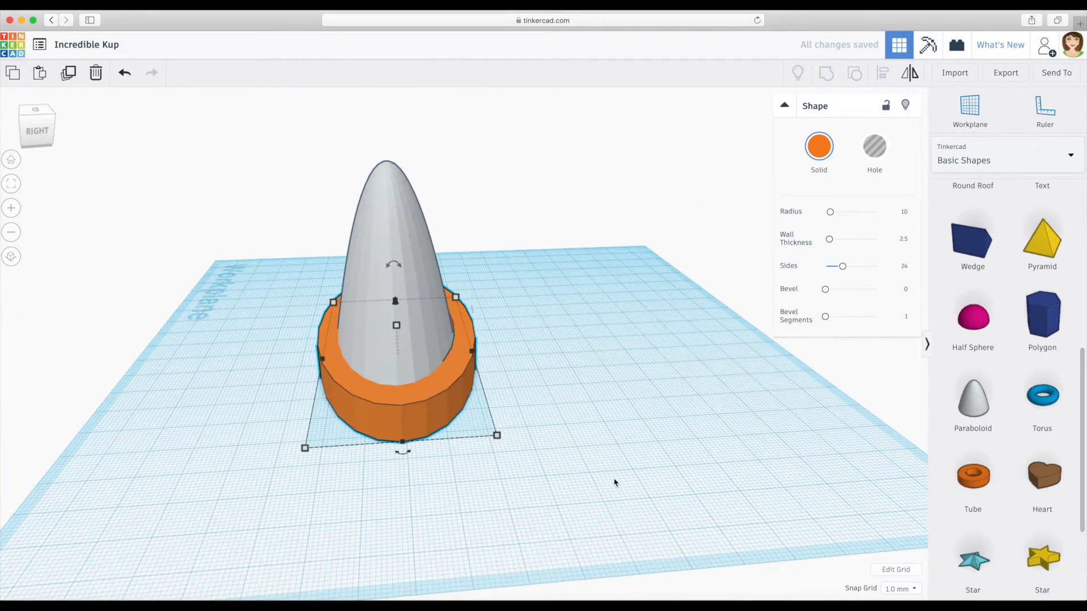
Narrow the tube's width to about 46 mm.
{"action": "mouse_move", "coordinate": [472, 355]}
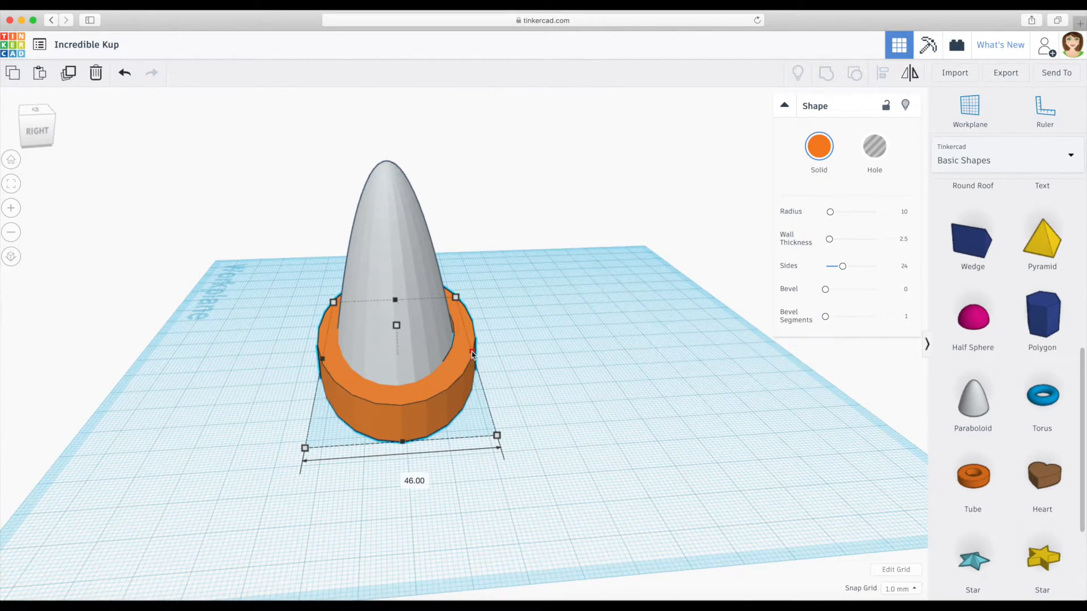
{"action": "left_click_drag", "start_coordinate": [469, 355], "coordinate": [466, 354]}
{"action": "right_click_drag", "start_coordinate": [501, 390], "coordinate": [416, 506]}
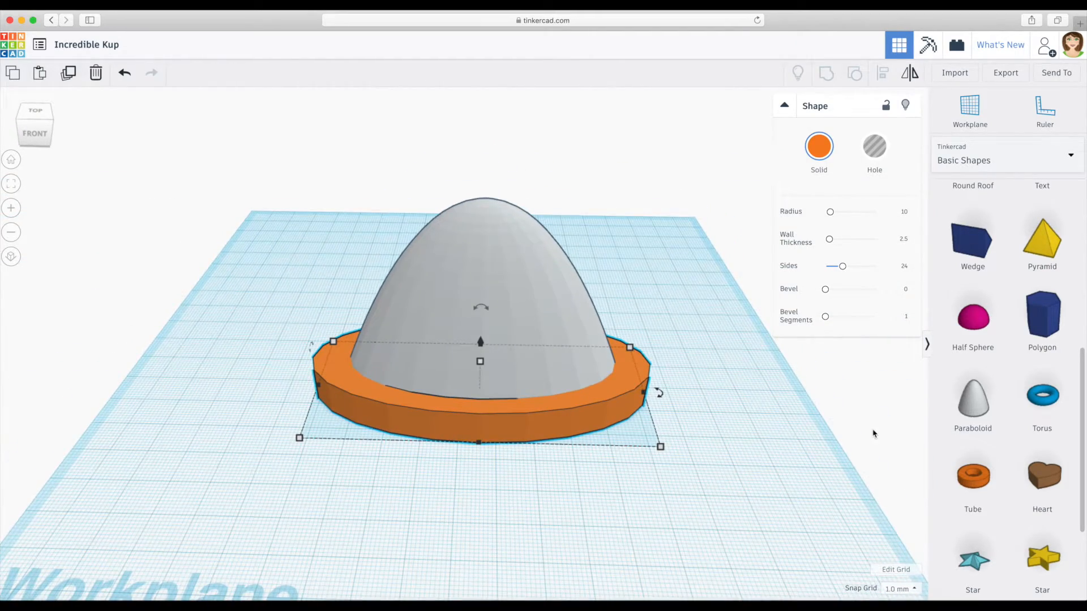
Set the tube's Sides to 64, Bevel to 1.12 and Bevel Segments to 10.
{"action": "left_click_drag", "start_coordinate": [843, 270], "coordinate": [891, 271]}
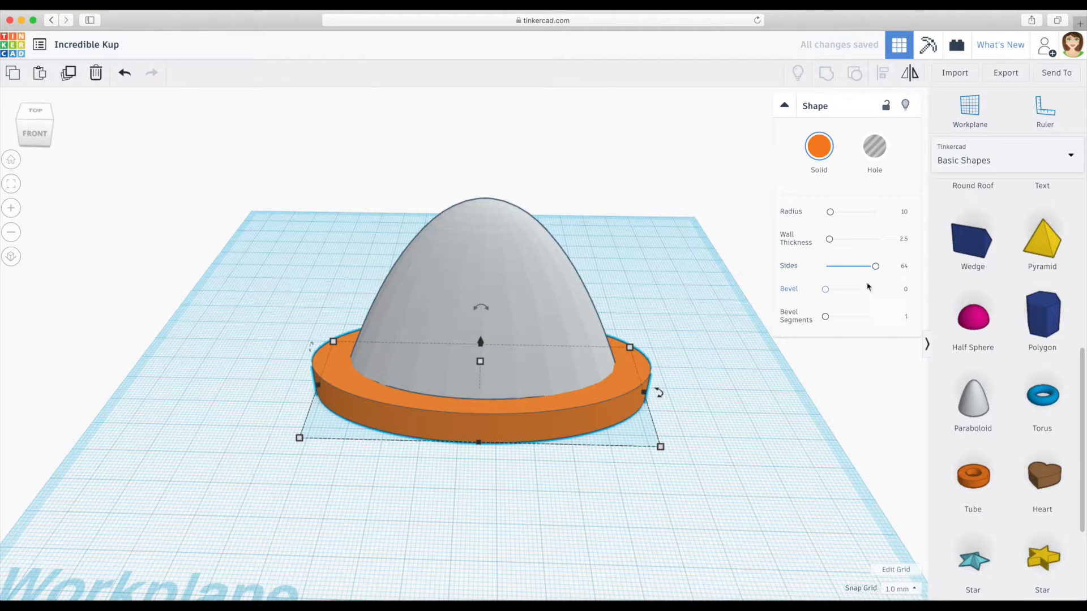
{"action": "left_click_drag", "start_coordinate": [827, 291], "coordinate": [836, 290]}
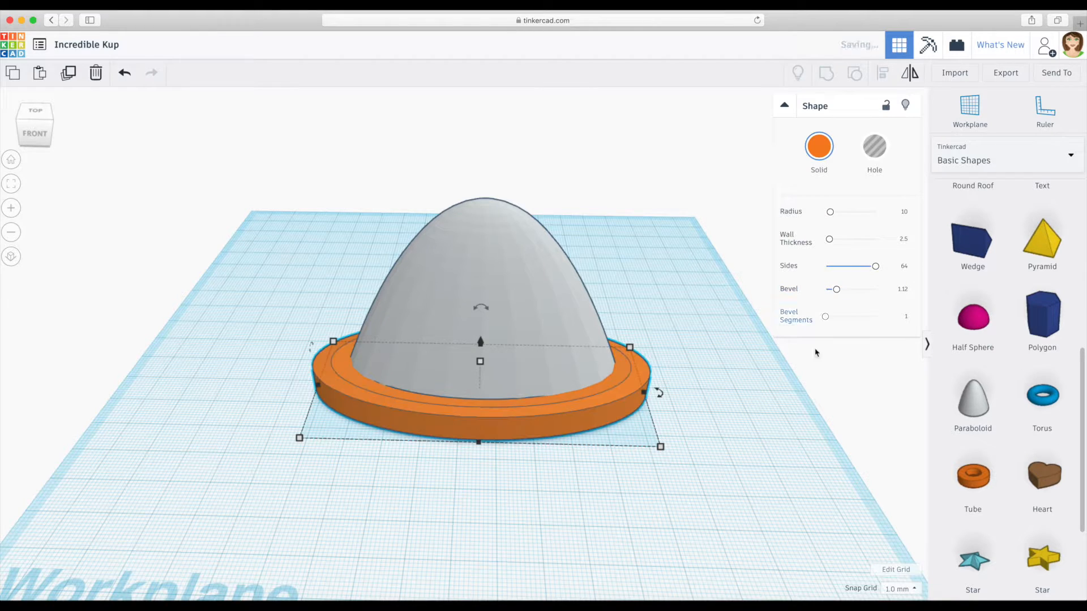
{"action": "right_click_drag", "start_coordinate": [716, 417], "coordinate": [572, 345]}
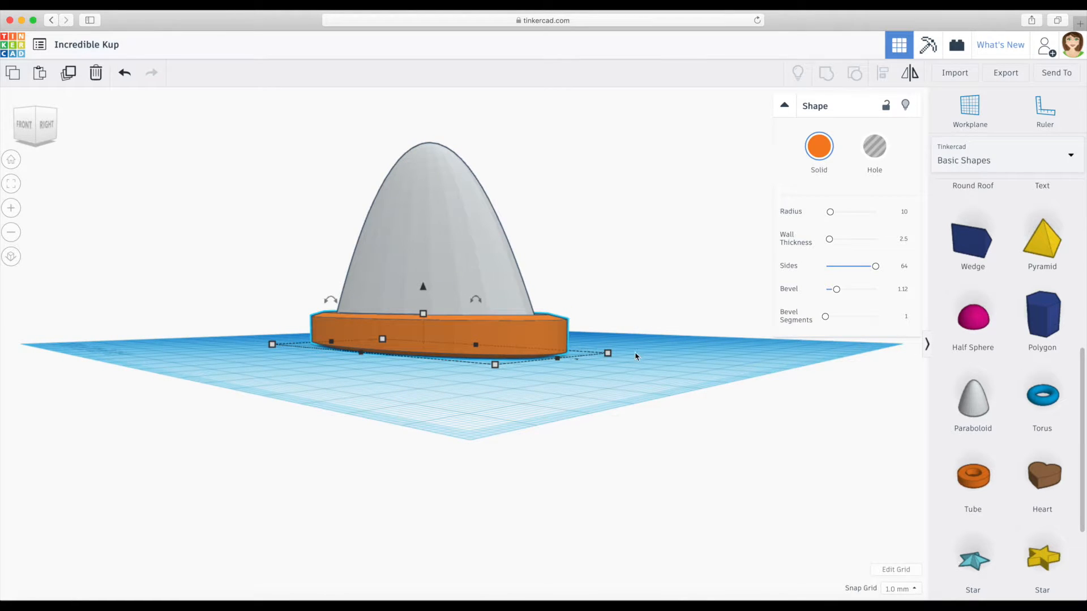
{"action": "right_click", "coordinate": [825, 316]}
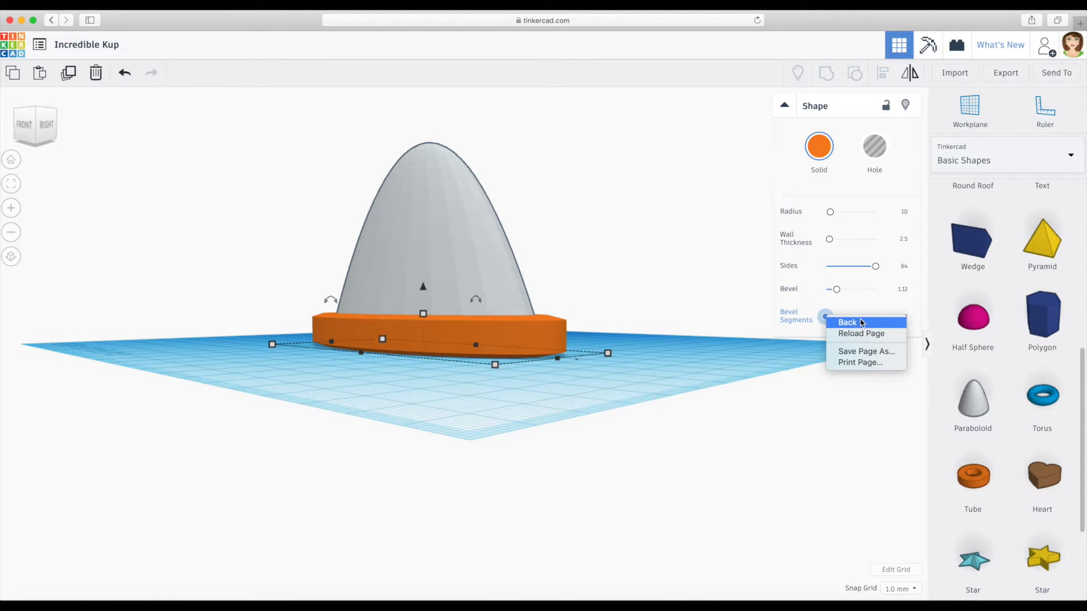
{"action": "left_click", "coordinate": [826, 316]}
{"action": "left_click_drag", "start_coordinate": [825, 316], "coordinate": [876, 320]}
{"action": "right_click_drag", "start_coordinate": [679, 362], "coordinate": [635, 441]}
{"action": "right_click_drag", "start_coordinate": [708, 321], "coordinate": [789, 344]}
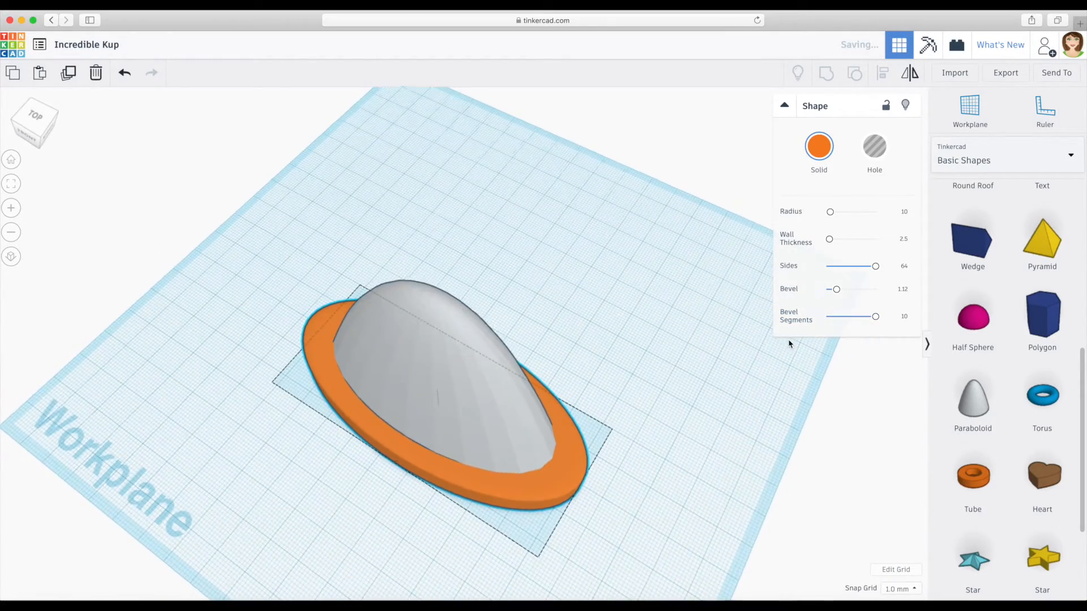
Place a Half Sphere beside the model and enlarge it into a wide oval.
{"action": "right_click_drag", "start_coordinate": [696, 279], "coordinate": [634, 216]}
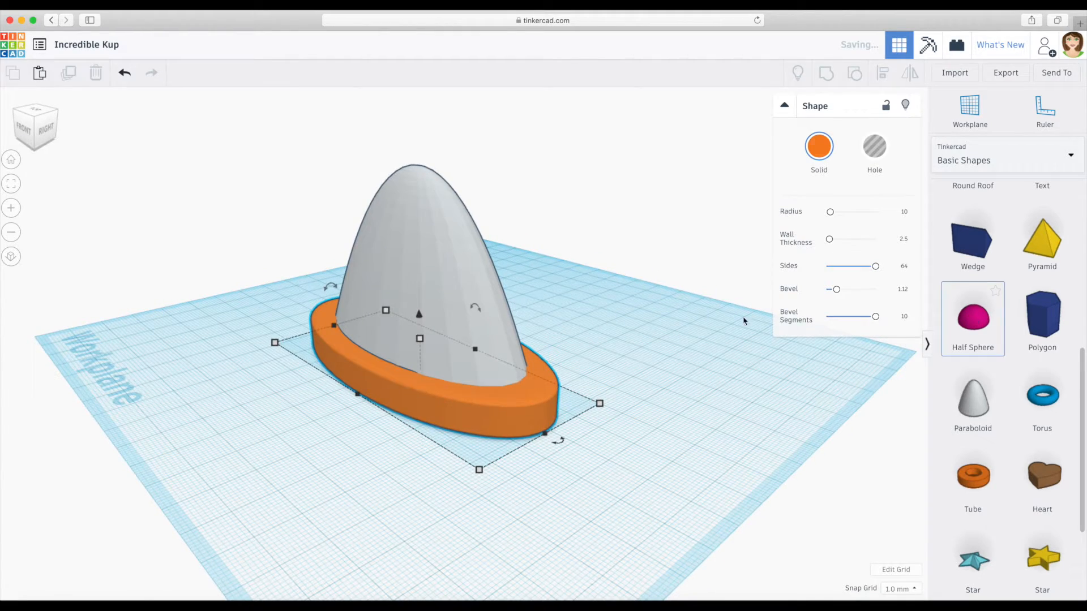
{"action": "left_click", "coordinate": [649, 331]}
{"action": "right_click_drag", "start_coordinate": [715, 347], "coordinate": [608, 421]}
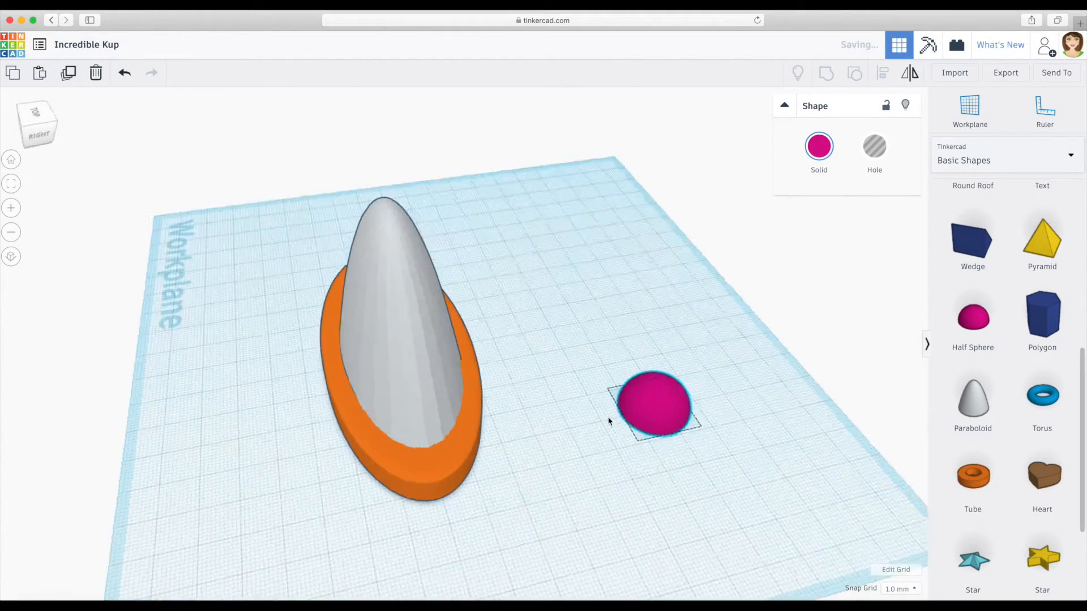
{"action": "left_click_drag", "start_coordinate": [583, 494], "coordinate": [476, 554]}
{"action": "right_click_drag", "start_coordinate": [674, 497], "coordinate": [718, 488]}
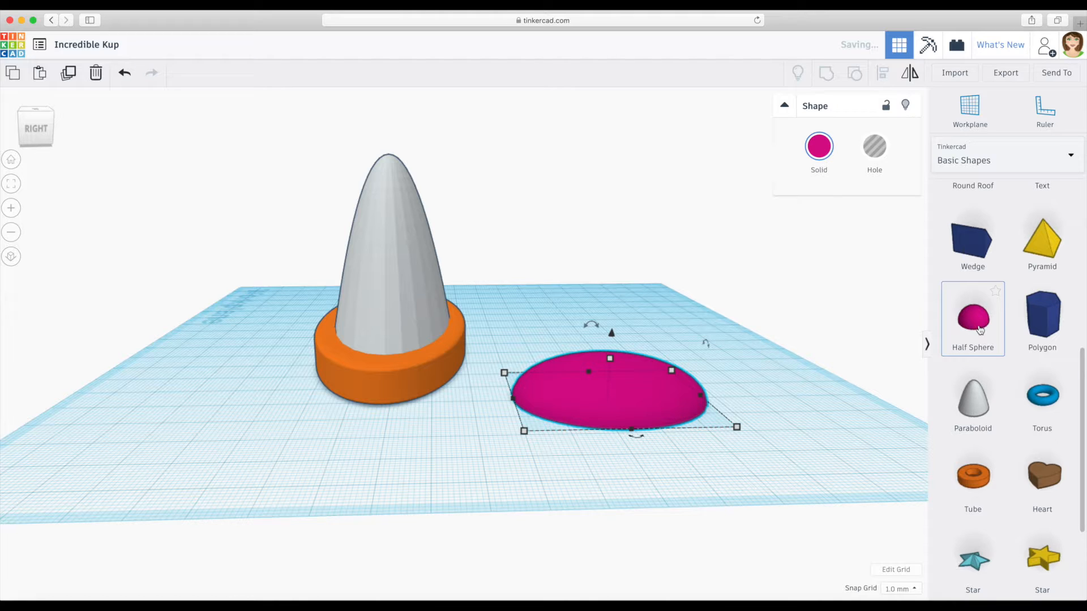
Drop a second, smaller Half Sphere onto the large one and check it in top view.
{"action": "left_click_drag", "start_coordinate": [979, 329], "coordinate": [610, 399]}
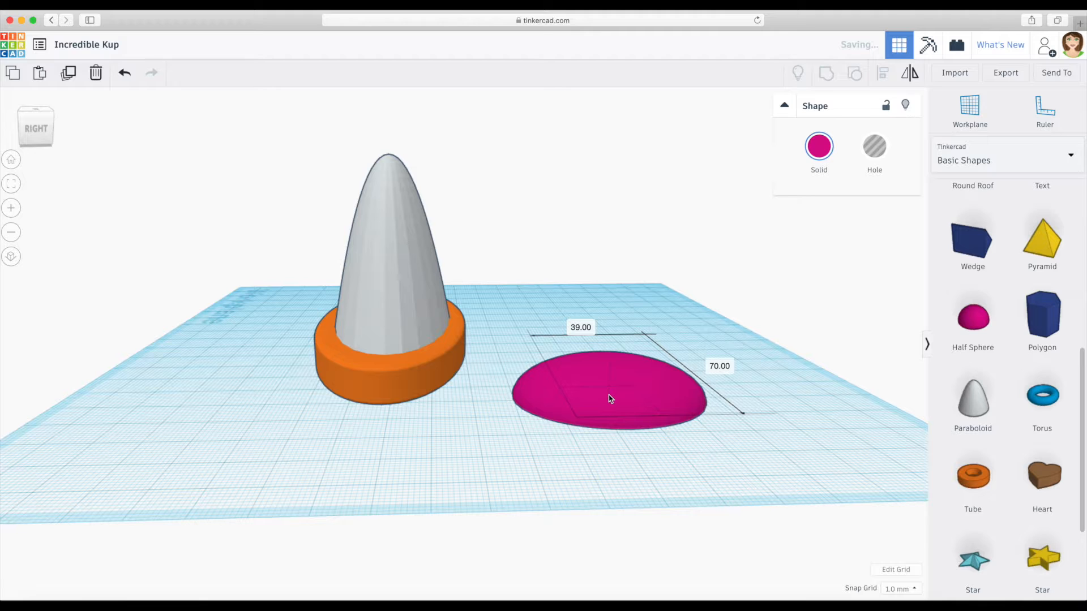
{"action": "left_click", "coordinate": [35, 114]}
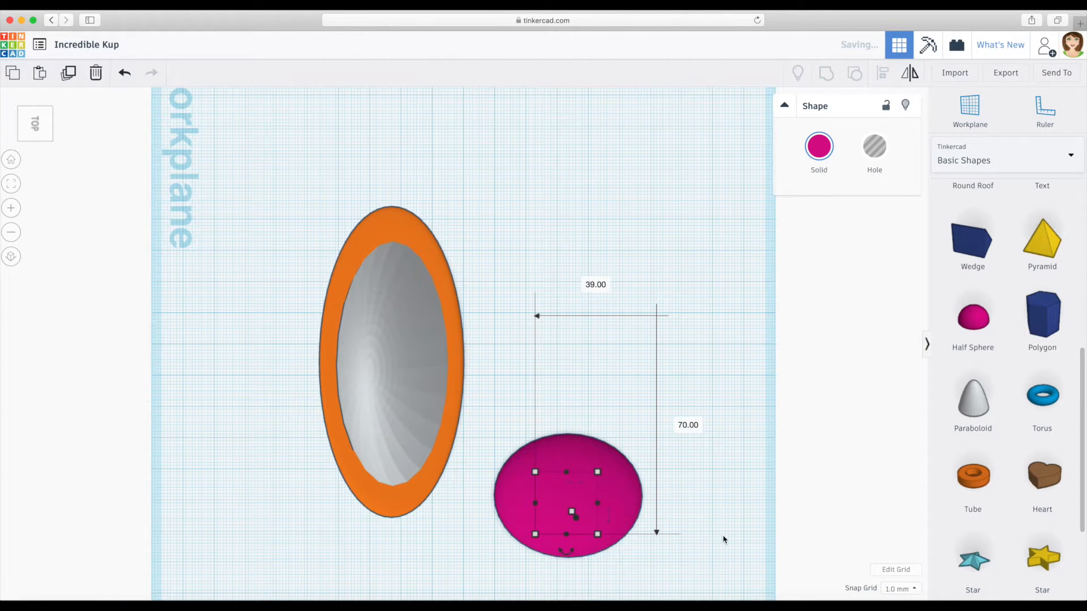
{"action": "left_click", "coordinate": [724, 539]}
Select both half spheres and center them on each other with the Align tool.
{"action": "left_click", "coordinate": [594, 545]}
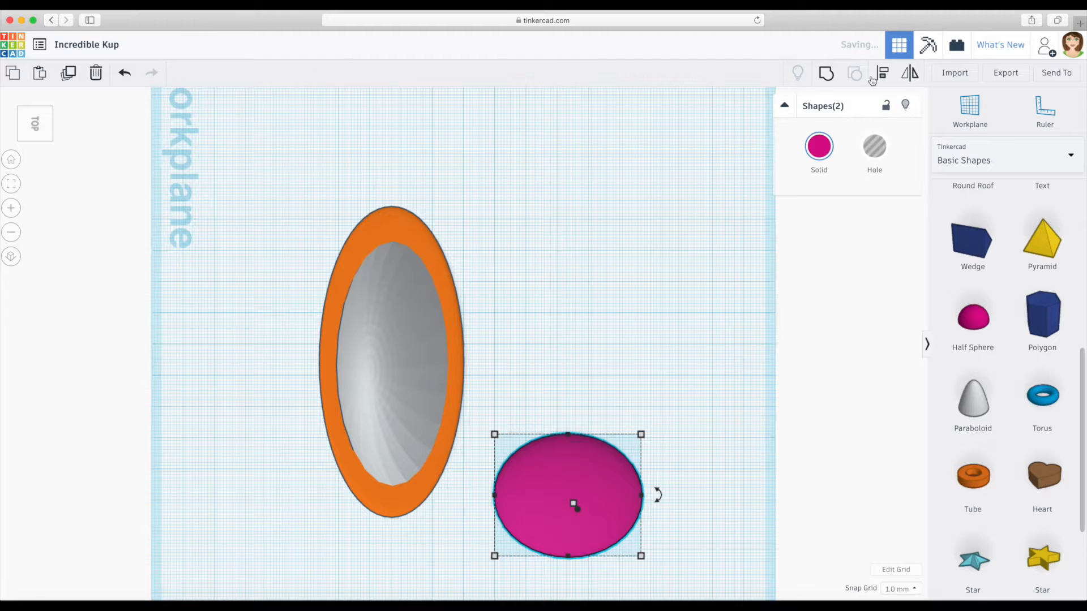
{"action": "left_click", "coordinate": [883, 75]}
{"action": "left_click", "coordinate": [567, 573]}
{"action": "left_click", "coordinate": [477, 498]}
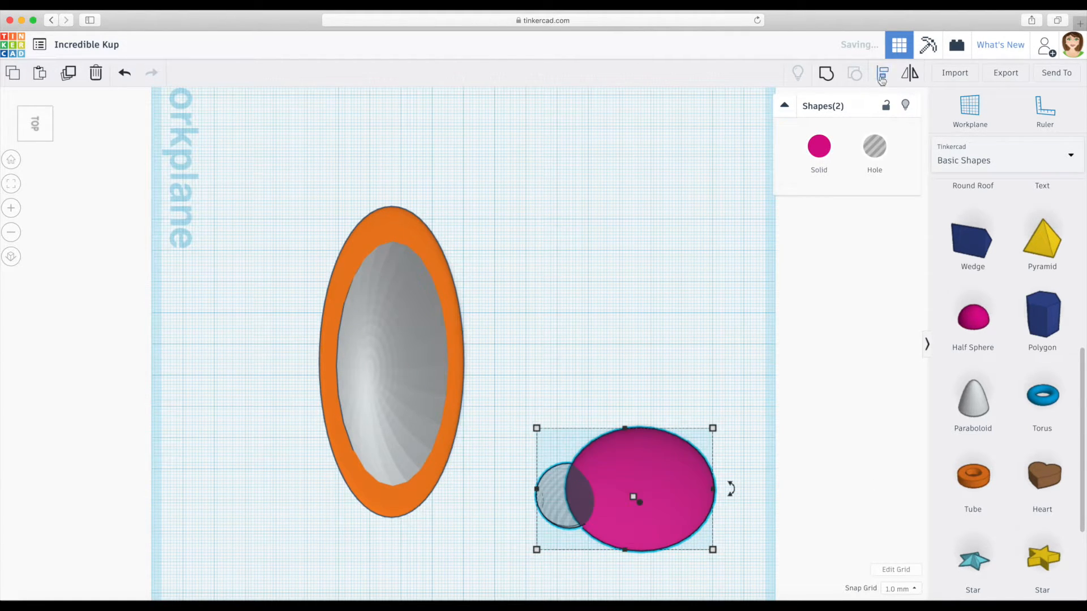
{"action": "left_click", "coordinate": [883, 75]}
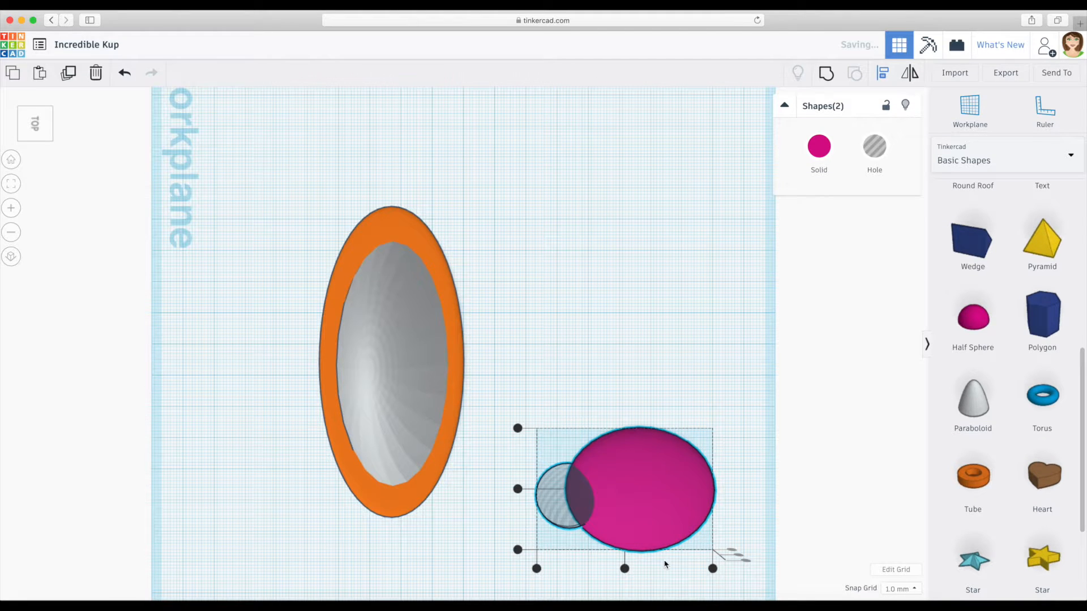
{"action": "left_click", "coordinate": [624, 569]}
{"action": "left_click", "coordinate": [532, 490]}
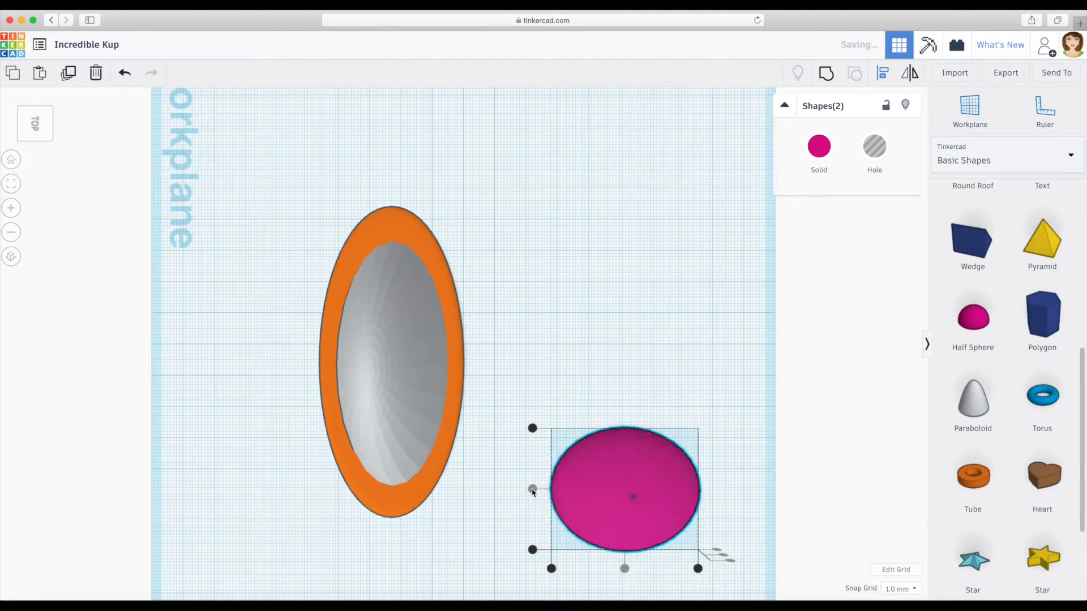
{"action": "left_click", "coordinate": [739, 477]}
Select the small half sphere, lower it into the large one and make it a hole.
{"action": "left_click", "coordinate": [706, 543]}
{"action": "right_click_drag", "start_coordinate": [705, 543], "coordinate": [798, 474]}
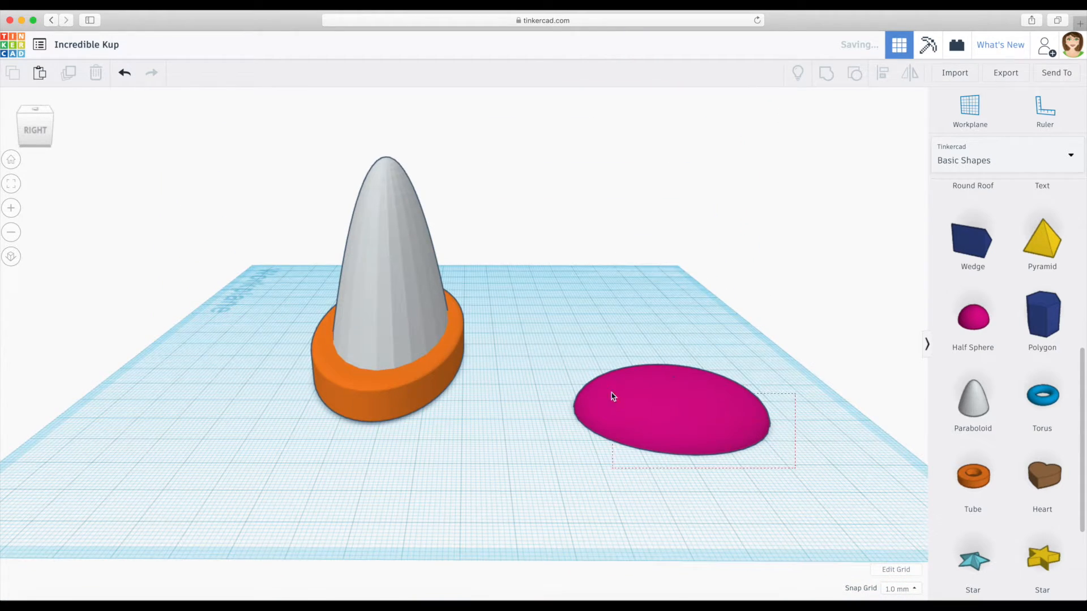
{"action": "left_click", "coordinate": [582, 407]}
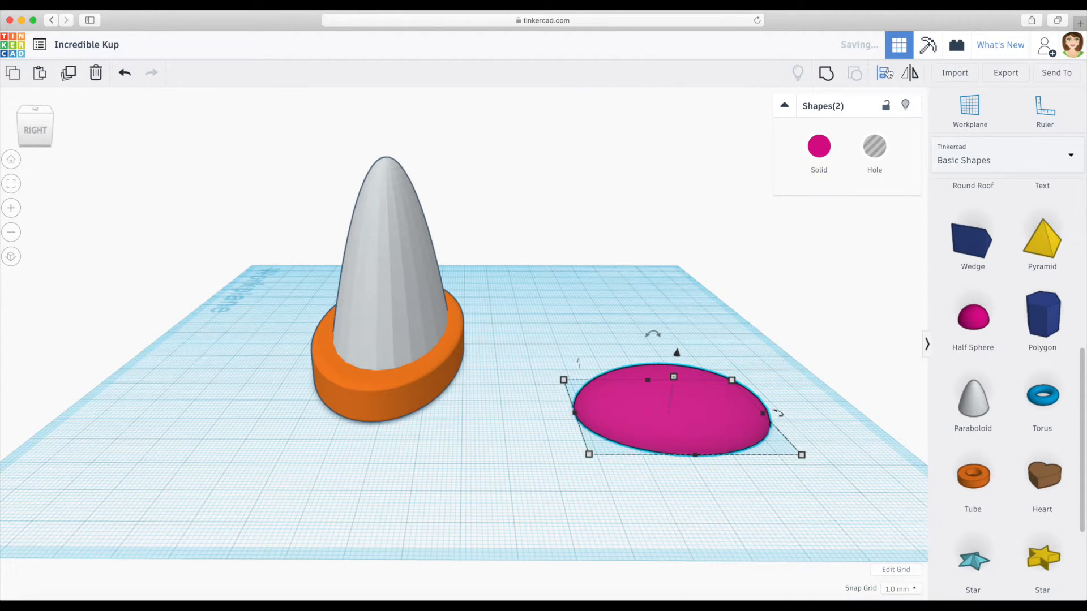
{"action": "left_click", "coordinate": [776, 427]}
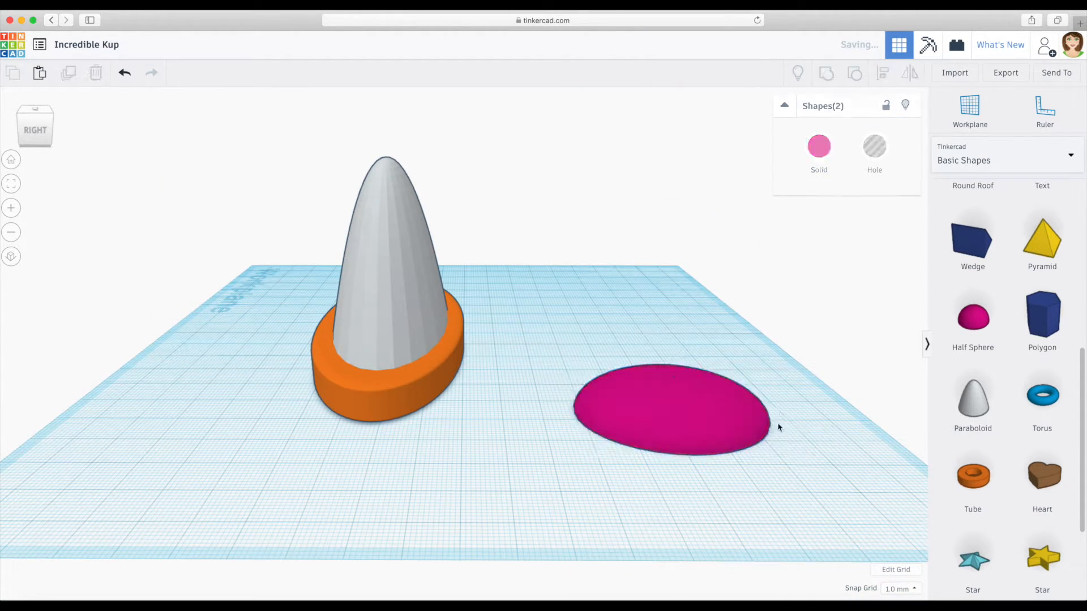
{"action": "left_click", "coordinate": [674, 382]}
{"action": "mouse_move", "coordinate": [674, 376]}
{"action": "left_mouse_down"}
{"action": "mouse_move", "coordinate": [677, 362]}
{"action": "mouse_move", "coordinate": [674, 393]}
{"action": "left_mouse_up"}
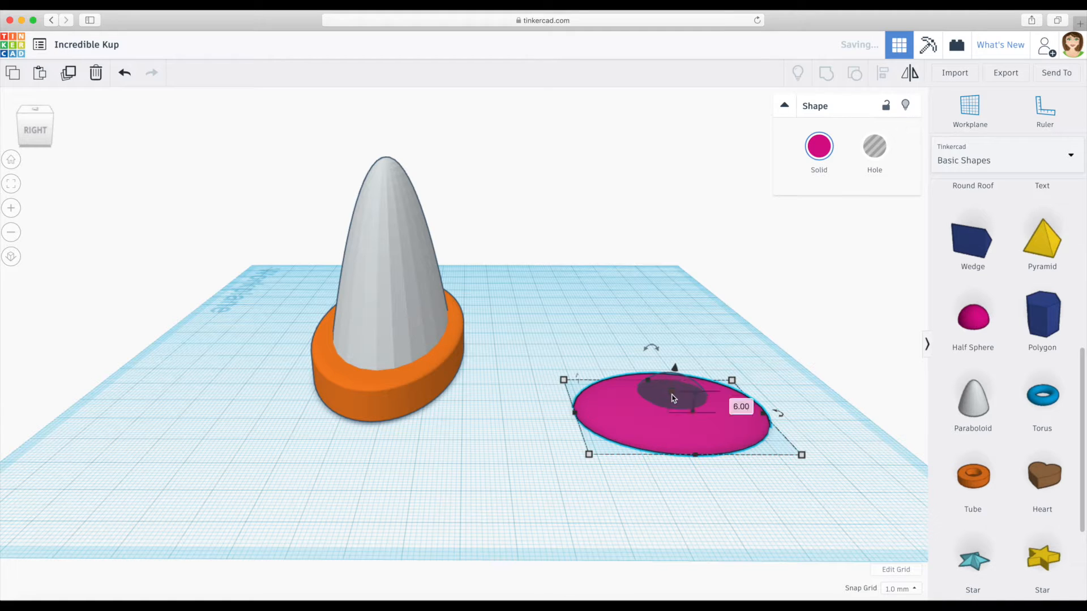
{"action": "left_click", "coordinate": [825, 439]}
Group the two half spheres and inspect the result from the side.
{"action": "left_click_drag", "start_coordinate": [819, 464], "coordinate": [525, 333]}
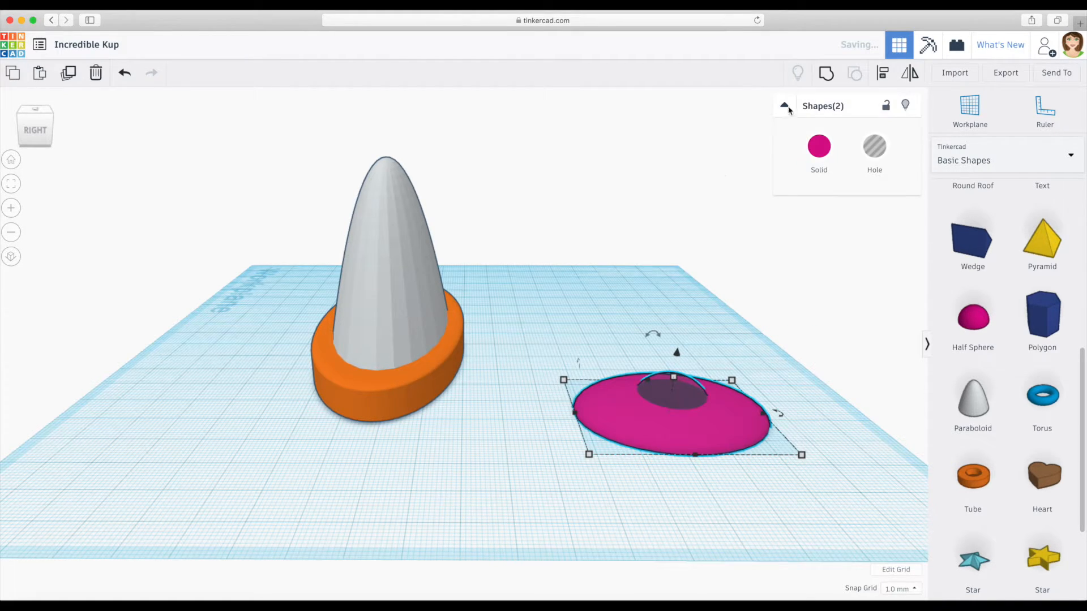
{"action": "left_click", "coordinate": [825, 74]}
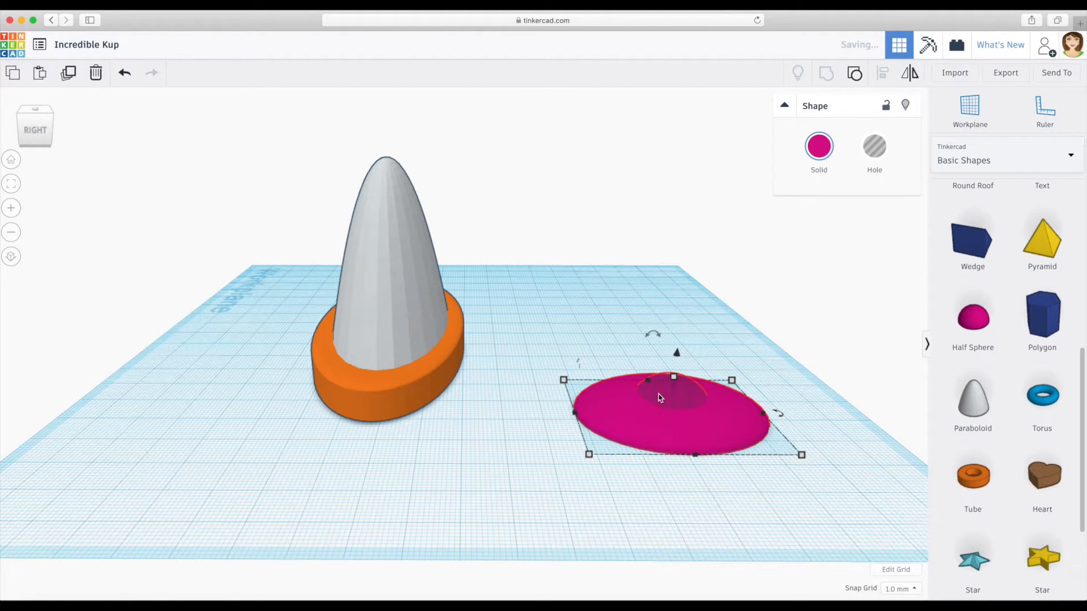
{"action": "left_click", "coordinate": [713, 352]}
{"action": "right_click_drag", "start_coordinate": [713, 353], "coordinate": [655, 393]}
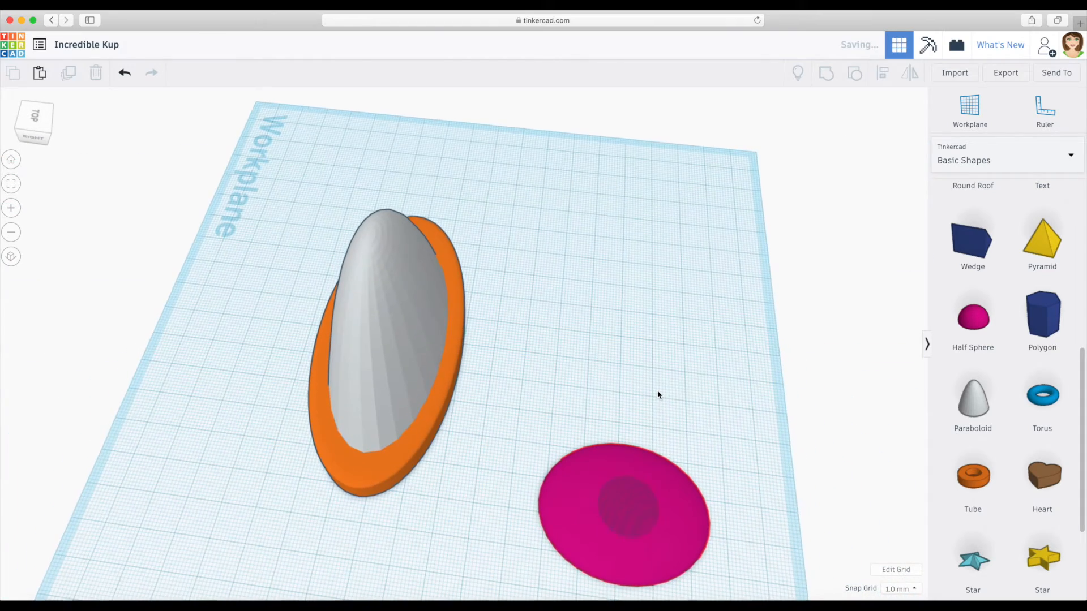
{"action": "right_click_drag", "start_coordinate": [685, 516], "coordinate": [679, 408]}
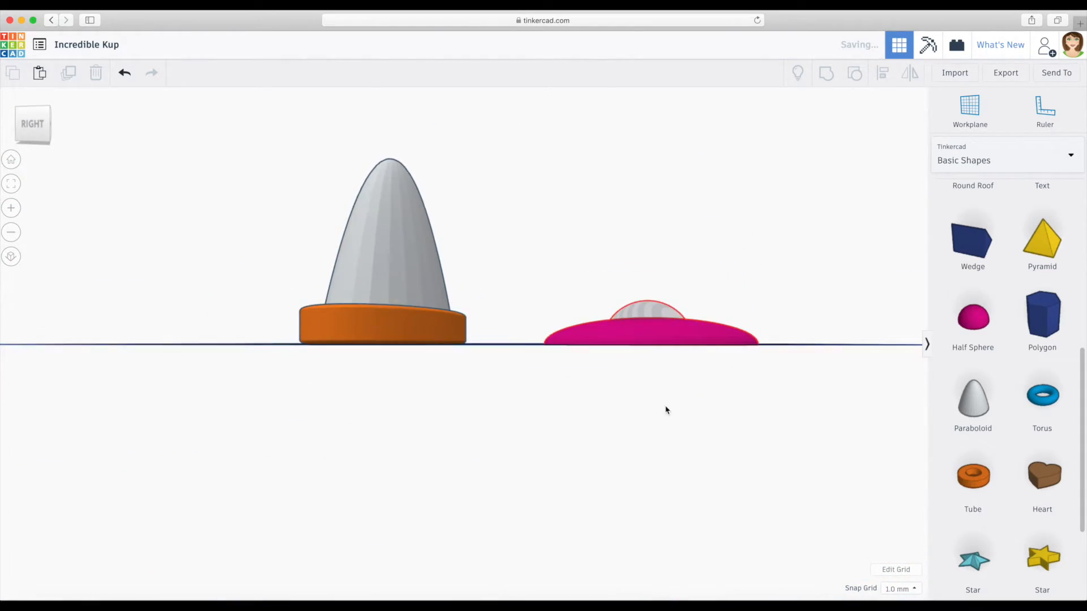
{"action": "right_click_drag", "start_coordinate": [803, 338], "coordinate": [799, 403]}
Tilt the small half-sphere hole about 17 degrees with its rotation handle.
{"action": "left_click", "coordinate": [651, 460]}
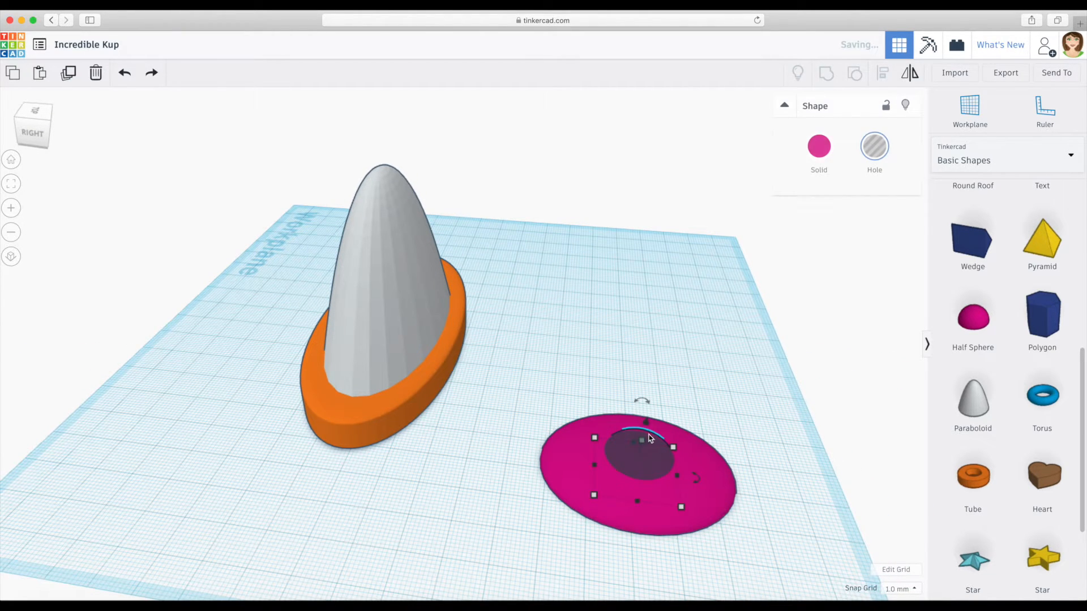
{"action": "left_click_drag", "start_coordinate": [643, 390], "coordinate": [628, 480]}
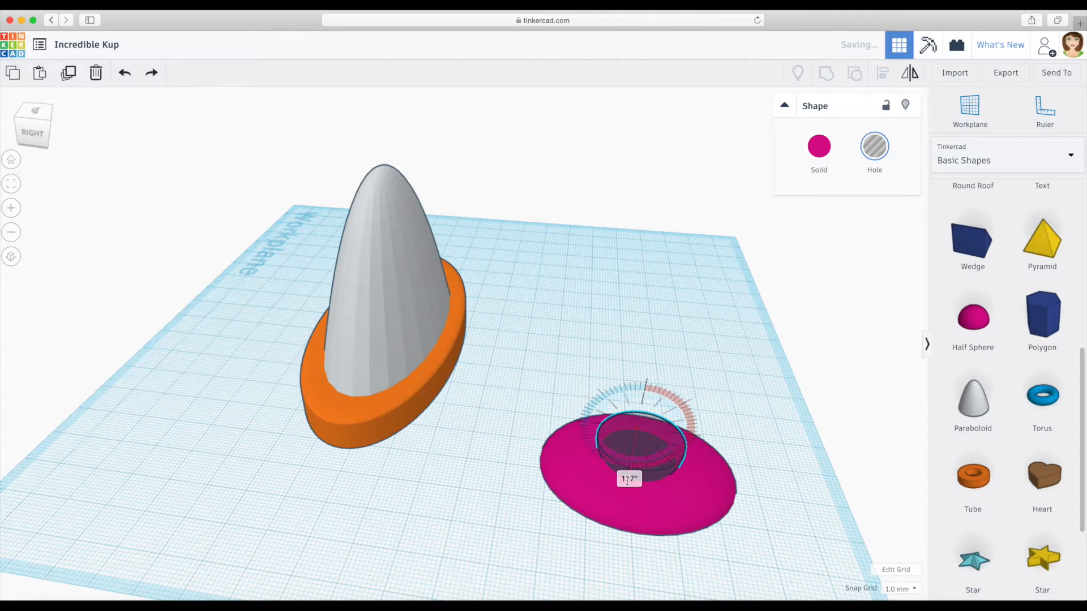
{"action": "left_click_drag", "start_coordinate": [628, 484], "coordinate": [627, 486]}
{"action": "left_click", "coordinate": [798, 547]}
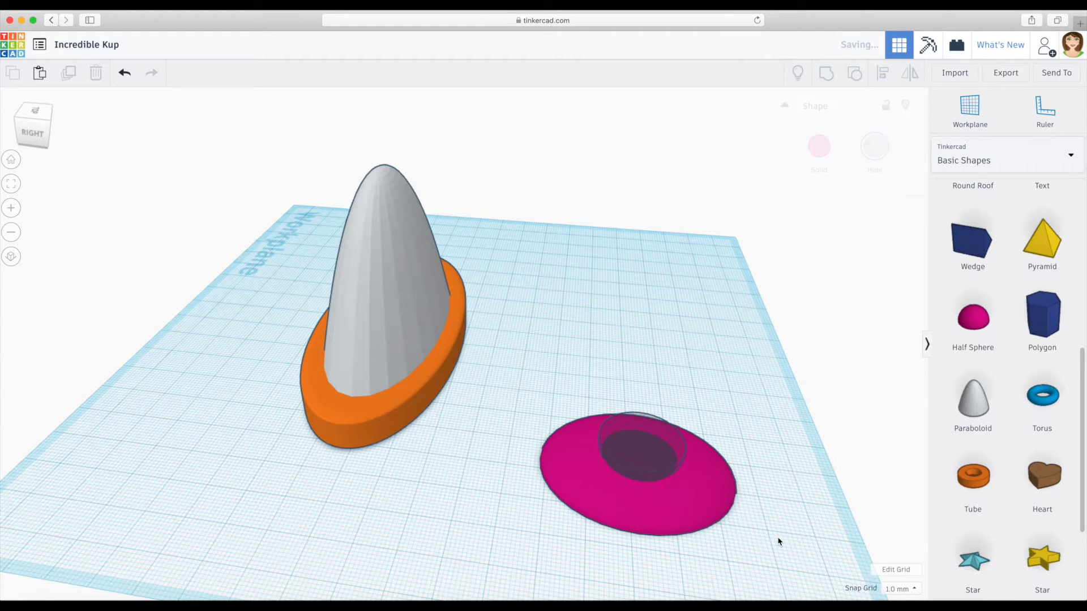
Orbit around the half-sphere model to inspect the hole from above and from below the workplane.
{"action": "left_click", "coordinate": [644, 446]}
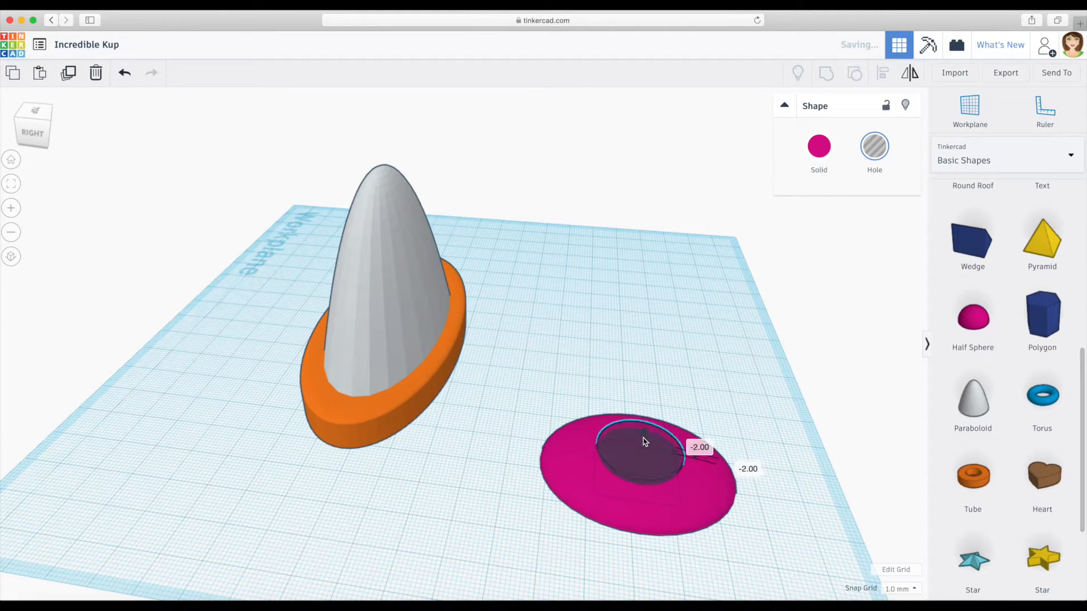
{"action": "left_click", "coordinate": [773, 573]}
{"action": "right_click_drag", "start_coordinate": [773, 573], "coordinate": [766, 487]}
{"action": "right_click_drag", "start_coordinate": [703, 306], "coordinate": [730, 403]}
{"action": "left_click", "coordinate": [759, 558]}
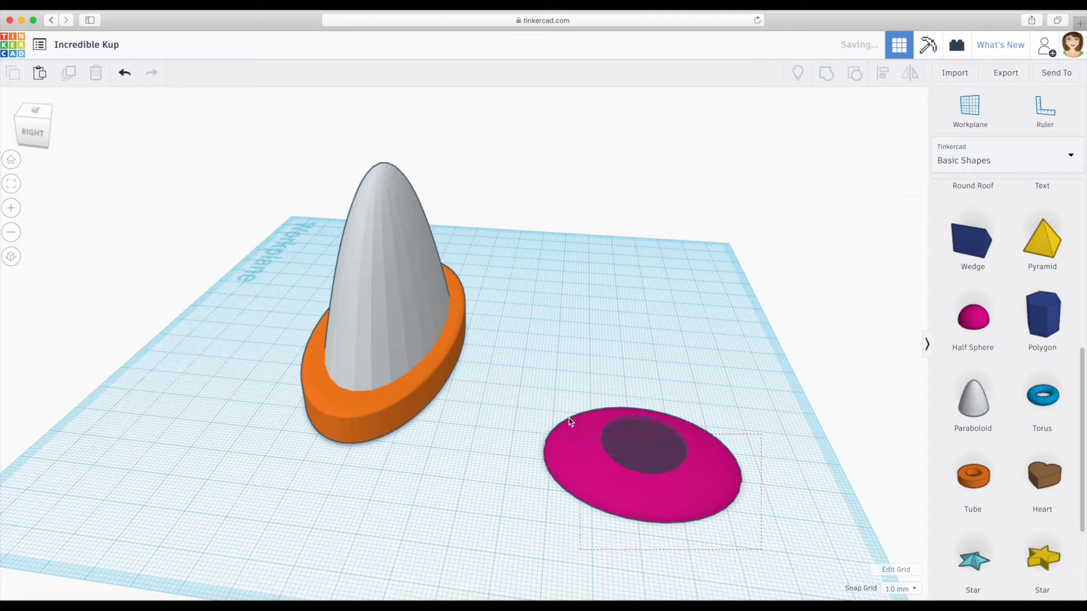
{"action": "left_click_drag", "start_coordinate": [586, 444], "coordinate": [583, 441]}
{"action": "left_click", "coordinate": [826, 74]}
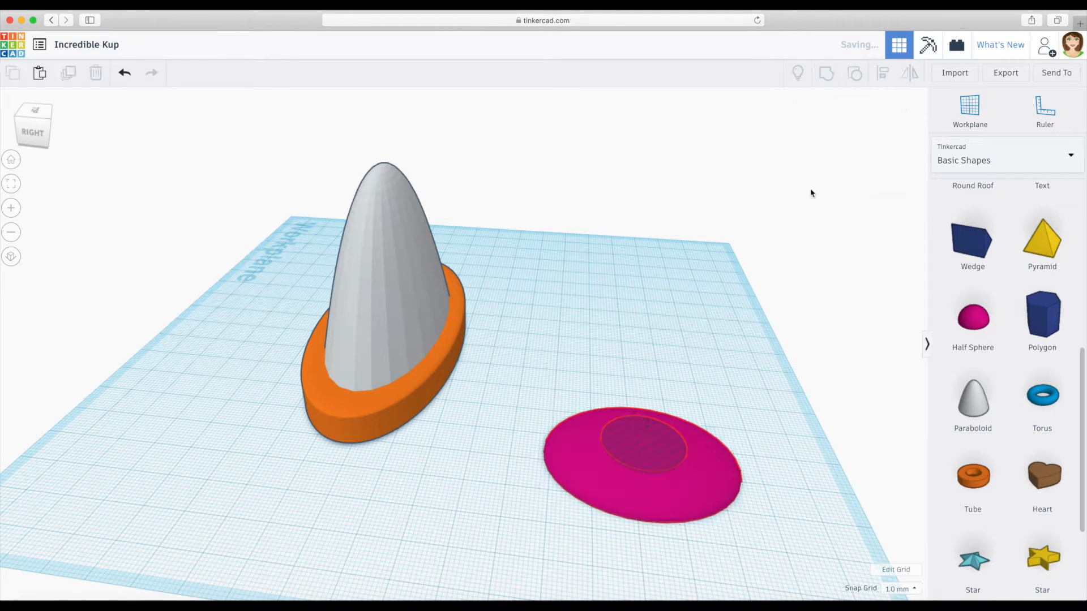
{"action": "left_click", "coordinate": [781, 448]}
{"action": "left_click_drag", "start_coordinate": [47, 115], "coordinate": [57, 116]}
{"action": "right_click_drag", "start_coordinate": [725, 398], "coordinate": [627, 492]}
{"action": "right_click_drag", "start_coordinate": [699, 519], "coordinate": [637, 222]}
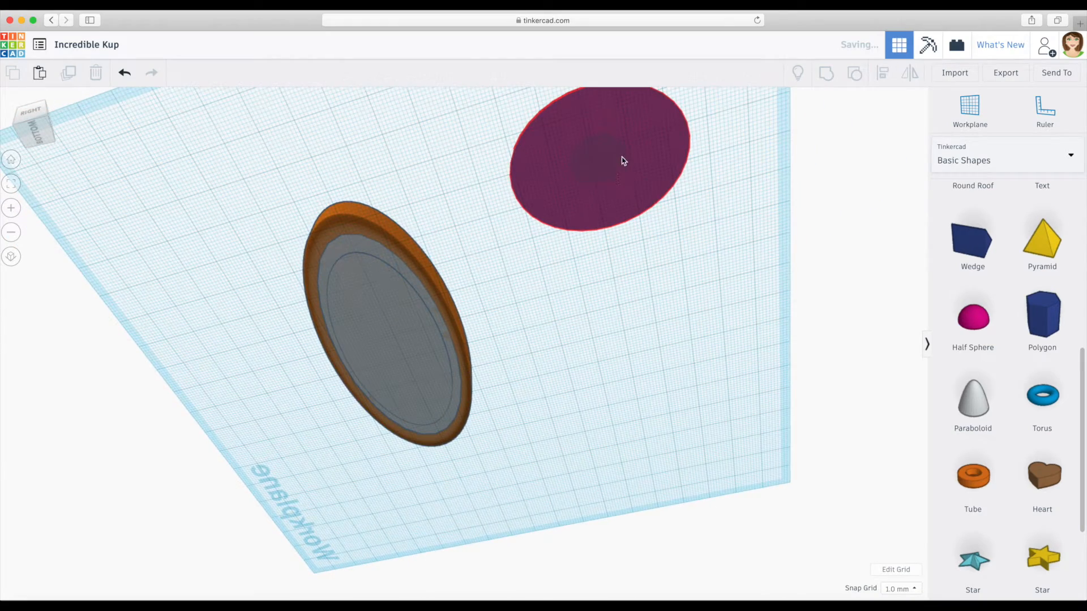
{"action": "right_click_drag", "start_coordinate": [688, 301], "coordinate": [605, 474]}
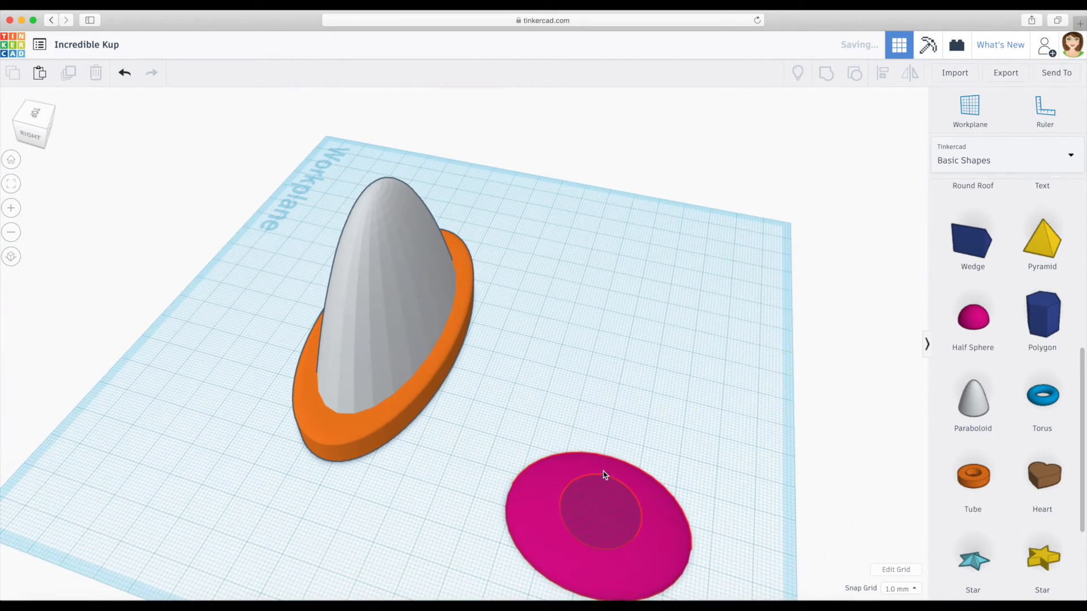
{"action": "right_click_drag", "start_coordinate": [702, 481], "coordinate": [657, 481]}
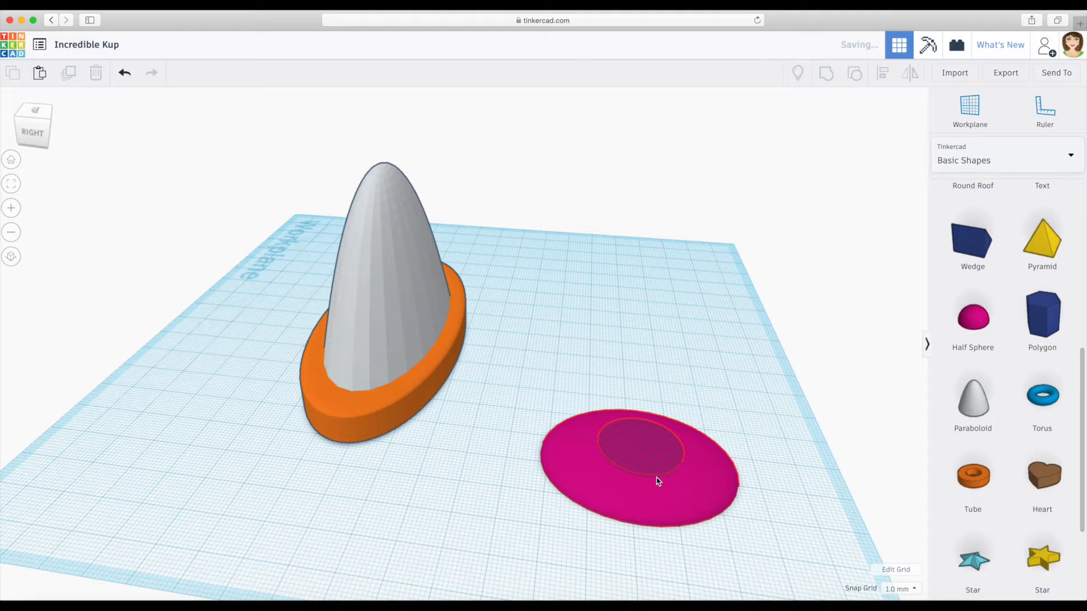
Place a Polygon shape on the workplane beside the half spheres.
{"action": "left_click", "coordinate": [900, 590]}
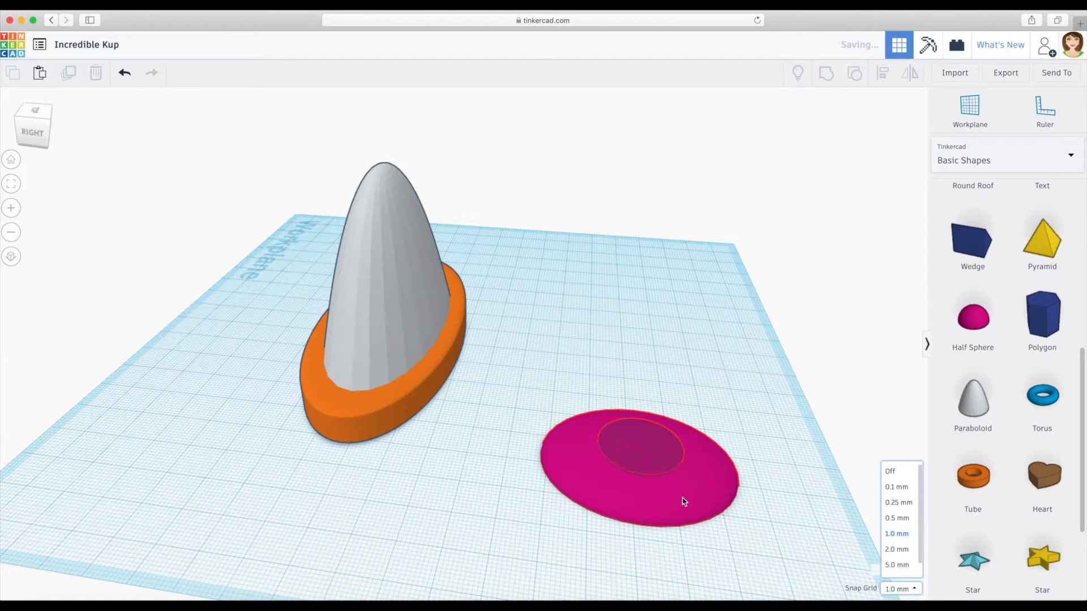
{"action": "left_click", "coordinate": [754, 477]}
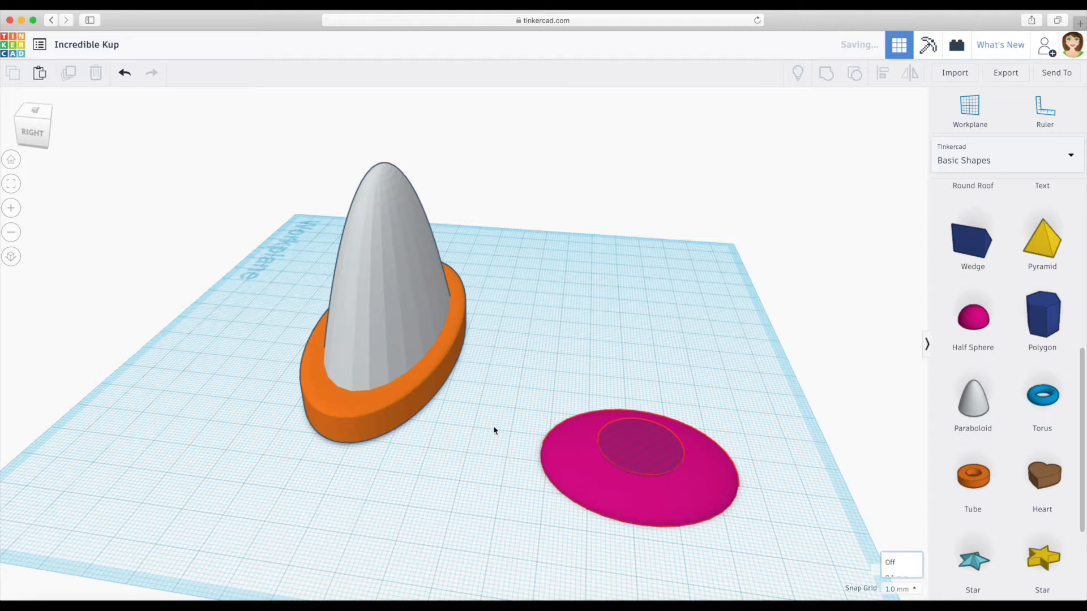
{"action": "left_click_drag", "start_coordinate": [1041, 314], "coordinate": [627, 323]}
Set the snap grid to 0.25 mm.
{"action": "left_click", "coordinate": [899, 589]}
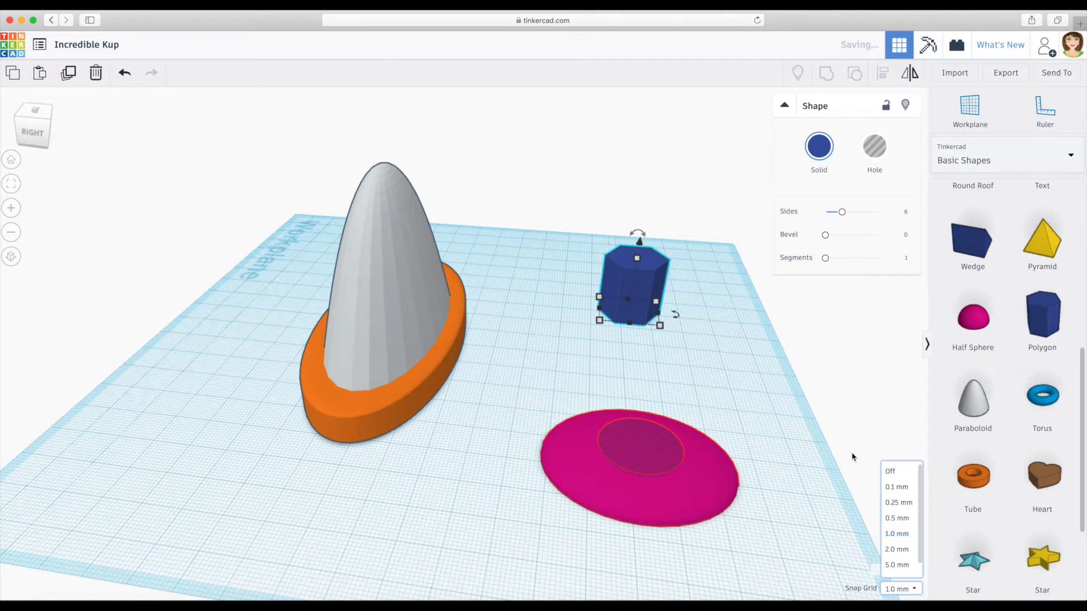
{"action": "left_click", "coordinate": [896, 504]}
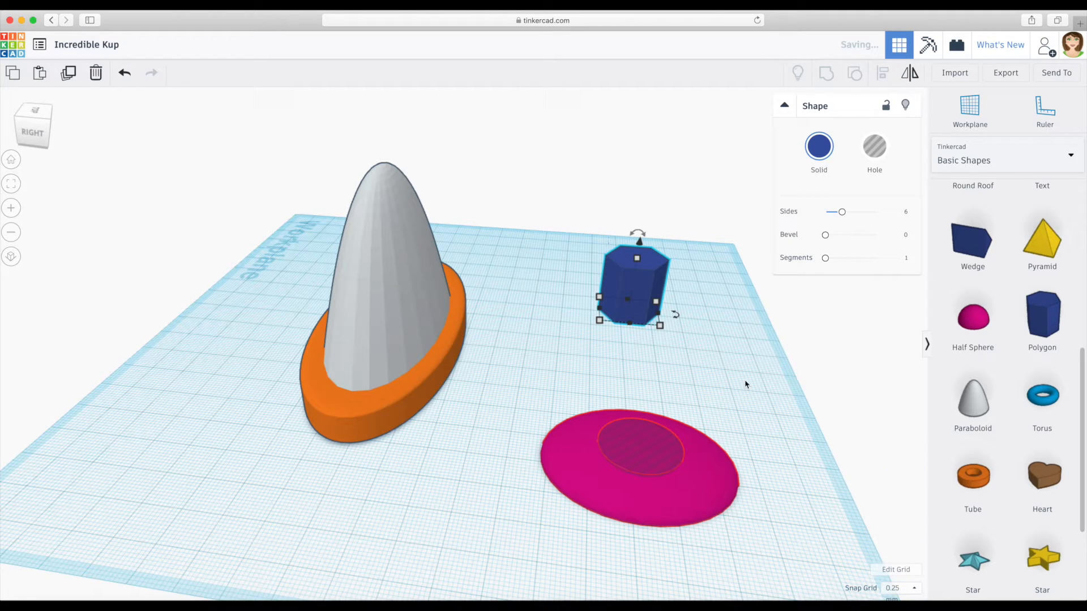
{"action": "scroll", "coordinate": [652, 334], "scroll_direction": "down", "scroll_amount": 3}
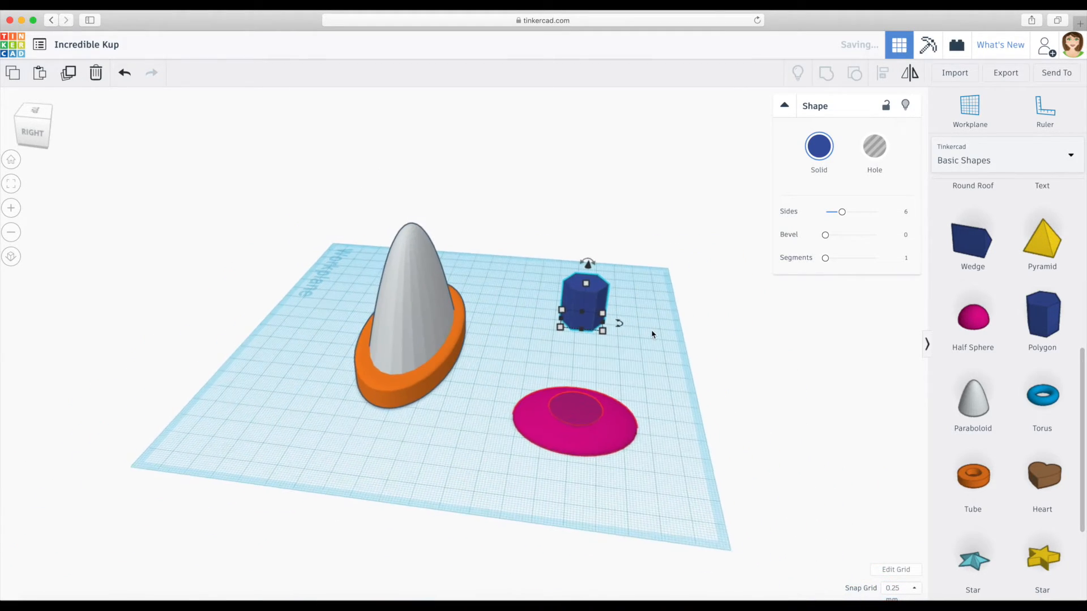
{"action": "scroll", "coordinate": [651, 332], "scroll_direction": "up", "scroll_amount": 6}
{"action": "left_click_drag", "start_coordinate": [706, 364], "coordinate": [645, 387]}
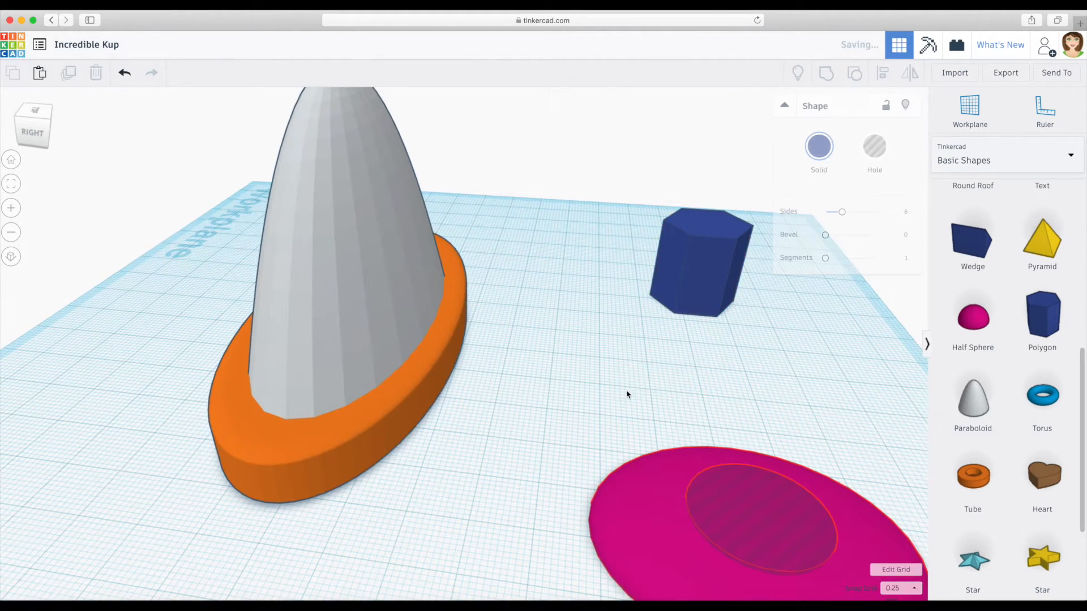
{"action": "right_click_drag", "start_coordinate": [691, 398], "coordinate": [669, 466]}
{"action": "mouse_move", "coordinate": [722, 444]}
{"action": "left_mouse_down"}
{"action": "mouse_move", "coordinate": [711, 447]}
{"action": "mouse_move", "coordinate": [722, 444]}
{"action": "left_mouse_up"}
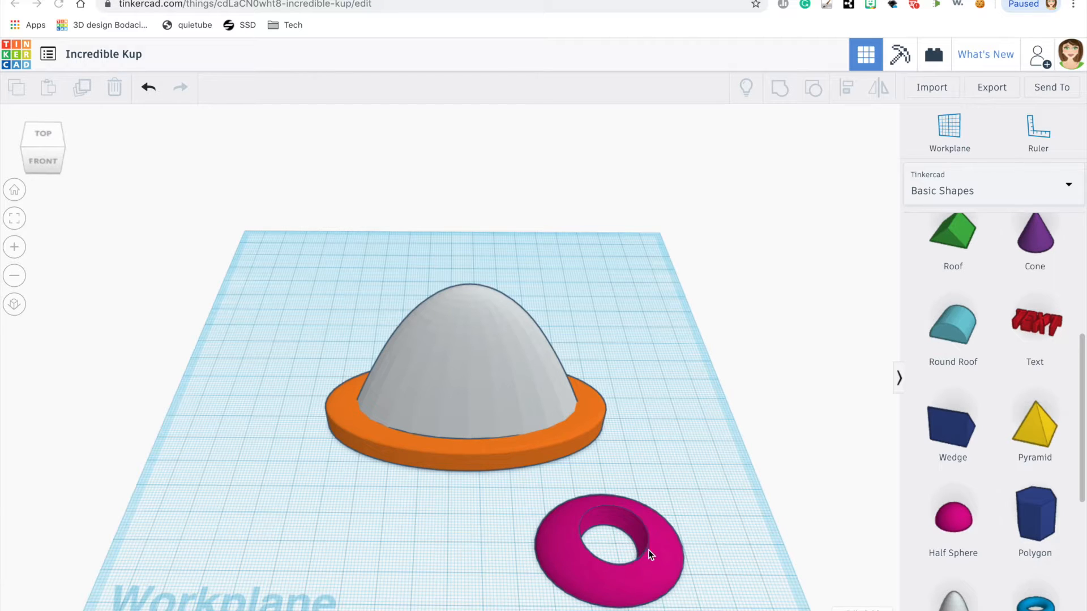
Set the snap grid to 5.0 mm and move the pink ring to the left on the workplane.
{"action": "left_click", "coordinate": [871, 610]}
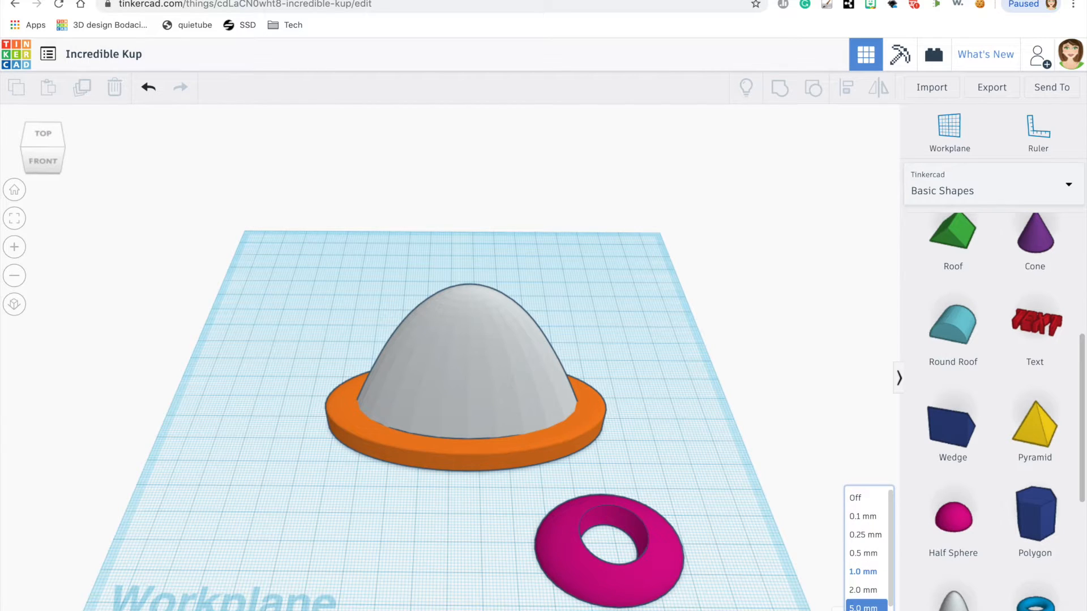
{"action": "left_click", "coordinate": [864, 607]}
{"action": "left_click_drag", "start_coordinate": [672, 569], "coordinate": [531, 560]}
Switch the grid units to Inches and back to Millimeters, then update the grid.
{"action": "left_click", "coordinate": [861, 608]}
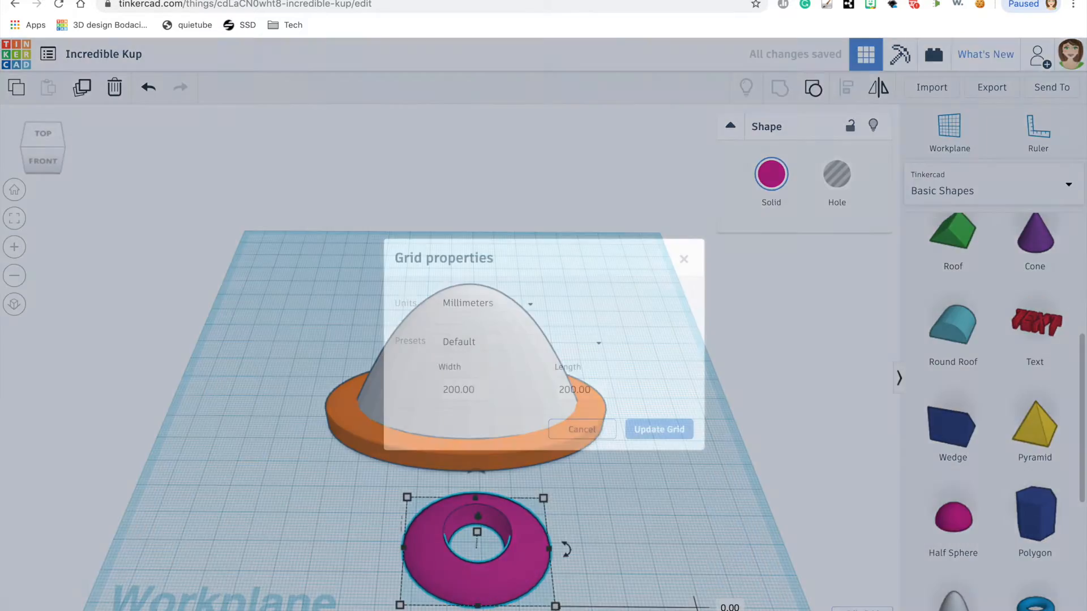
{"action": "left_click", "coordinate": [490, 304]}
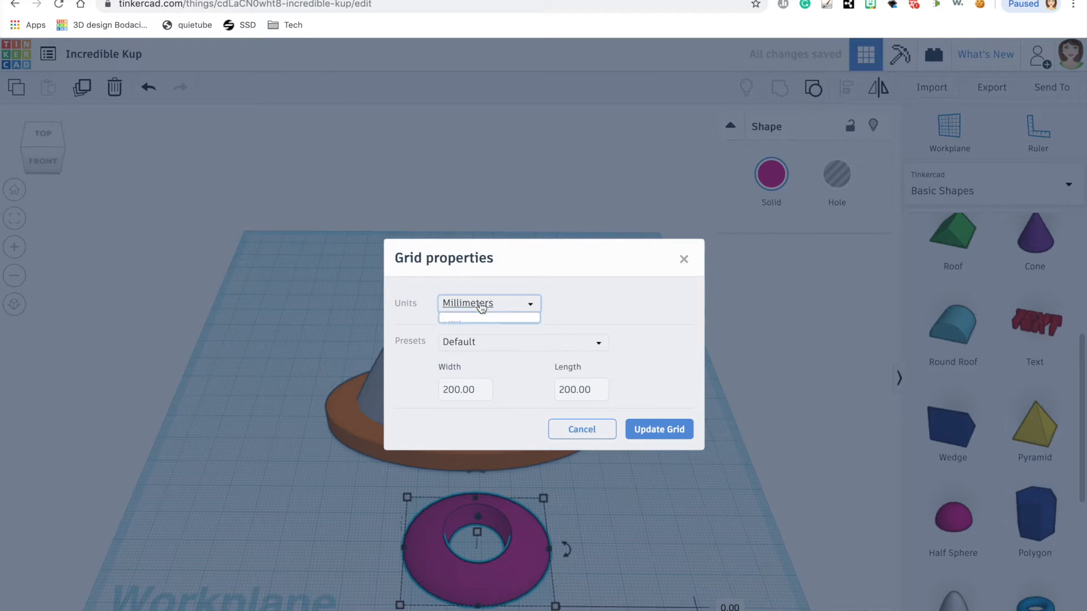
{"action": "left_click", "coordinate": [458, 348]}
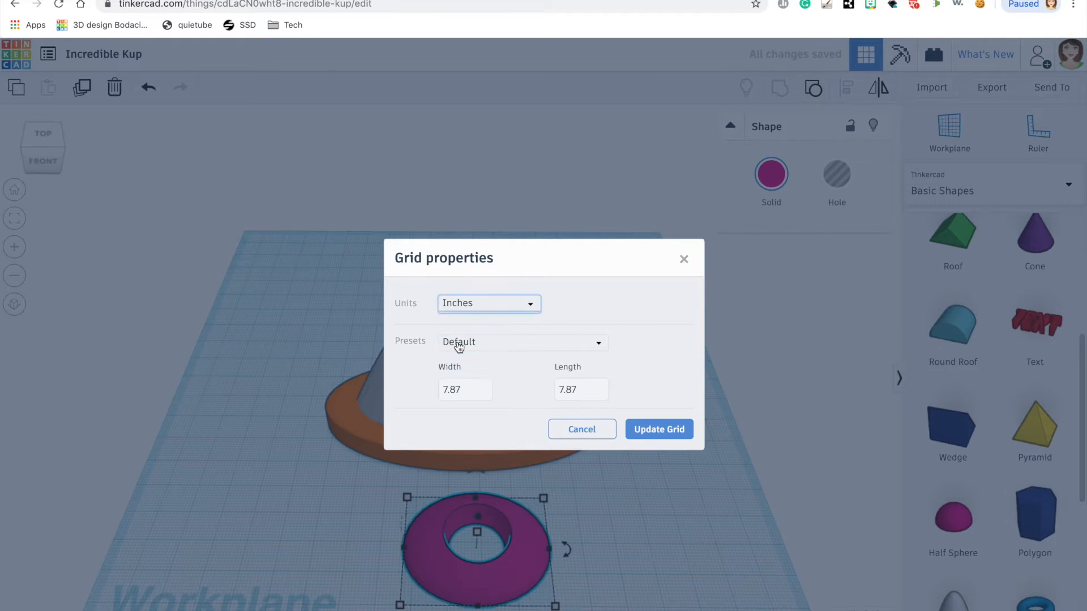
{"action": "left_click", "coordinate": [476, 305]}
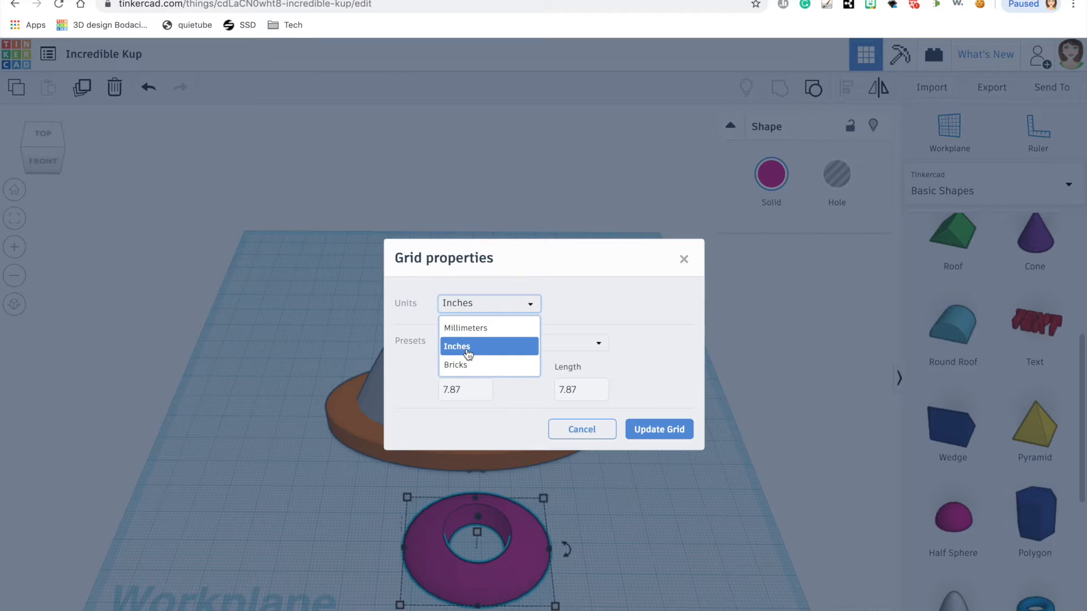
{"action": "left_click", "coordinate": [469, 329]}
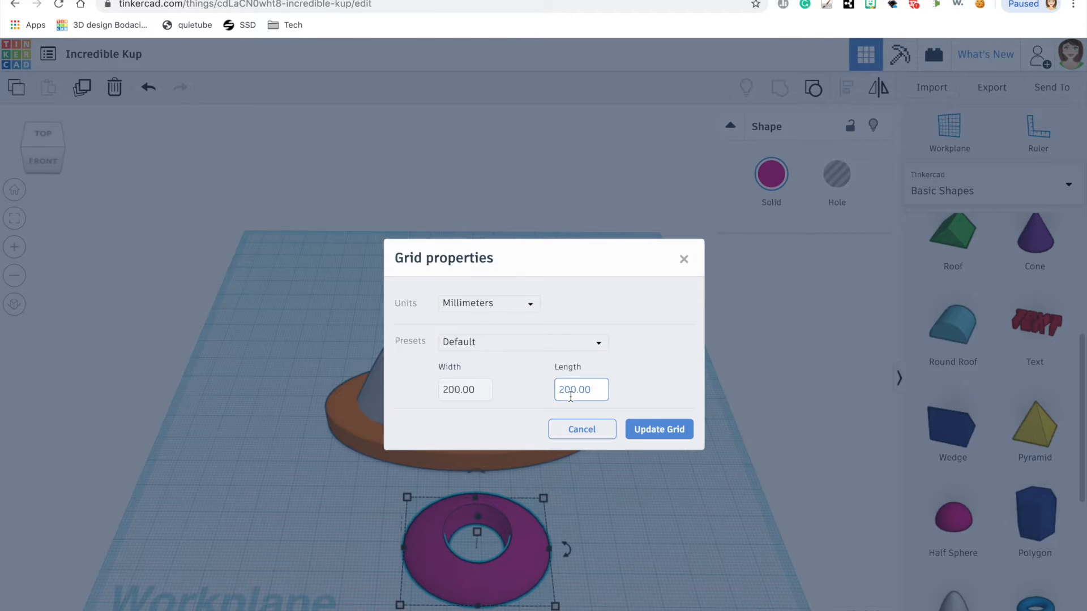
{"action": "left_click", "coordinate": [655, 432]}
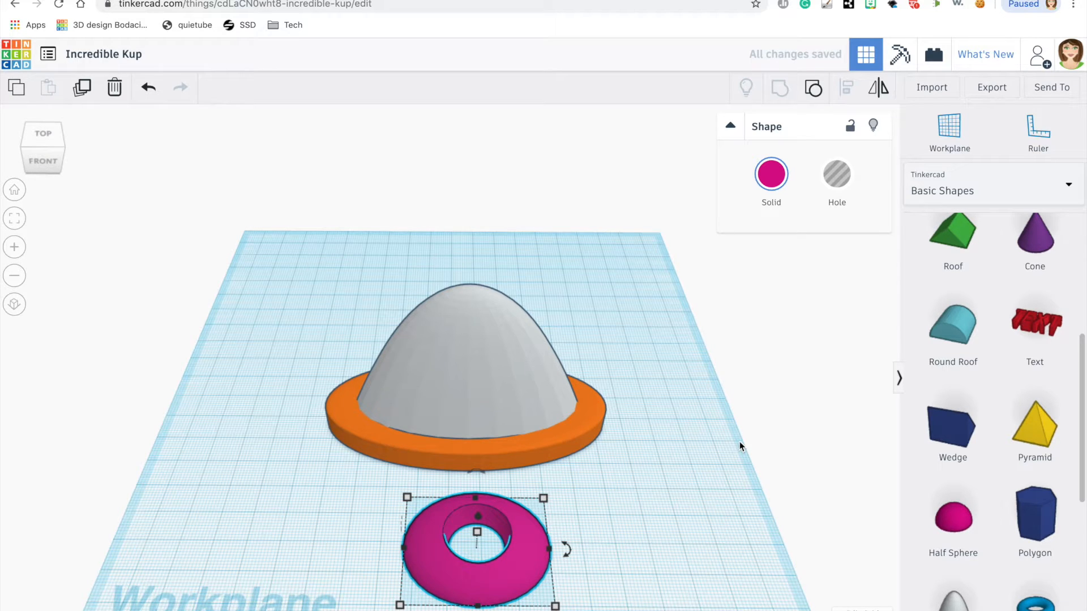
Browse the Text and numbers and Characters shape libraries.
{"action": "left_click", "coordinate": [971, 195]}
{"action": "left_click", "coordinate": [969, 263]}
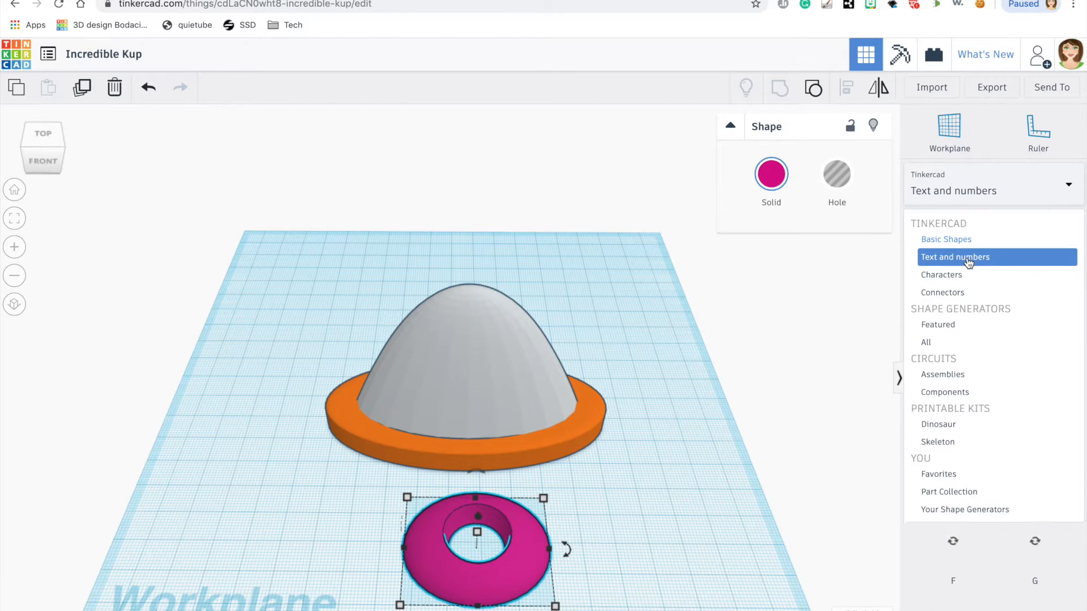
{"action": "left_click", "coordinate": [954, 200]}
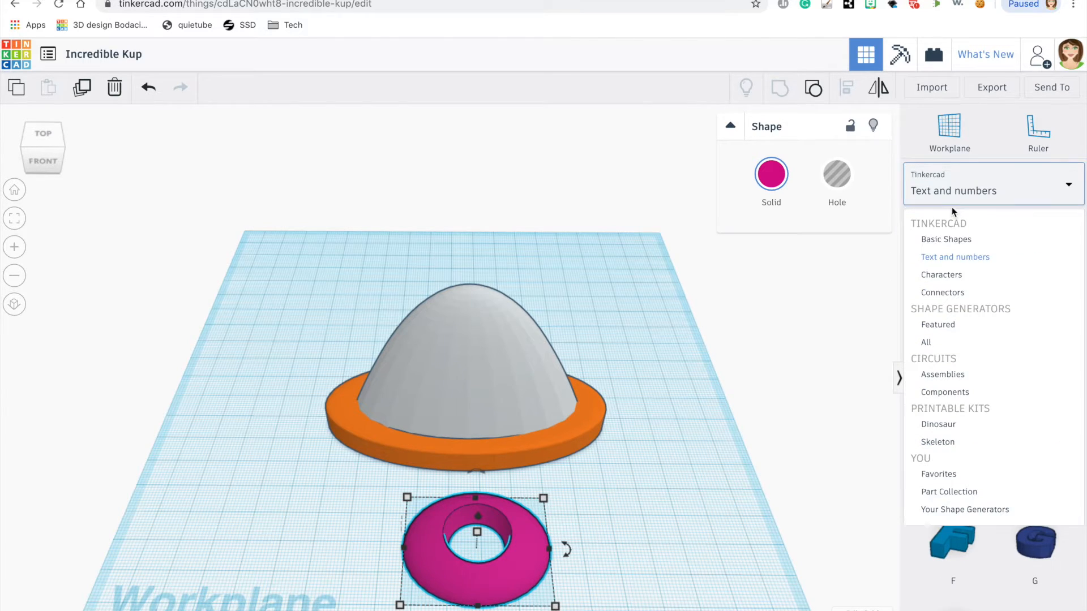
{"action": "left_click", "coordinate": [952, 283]}
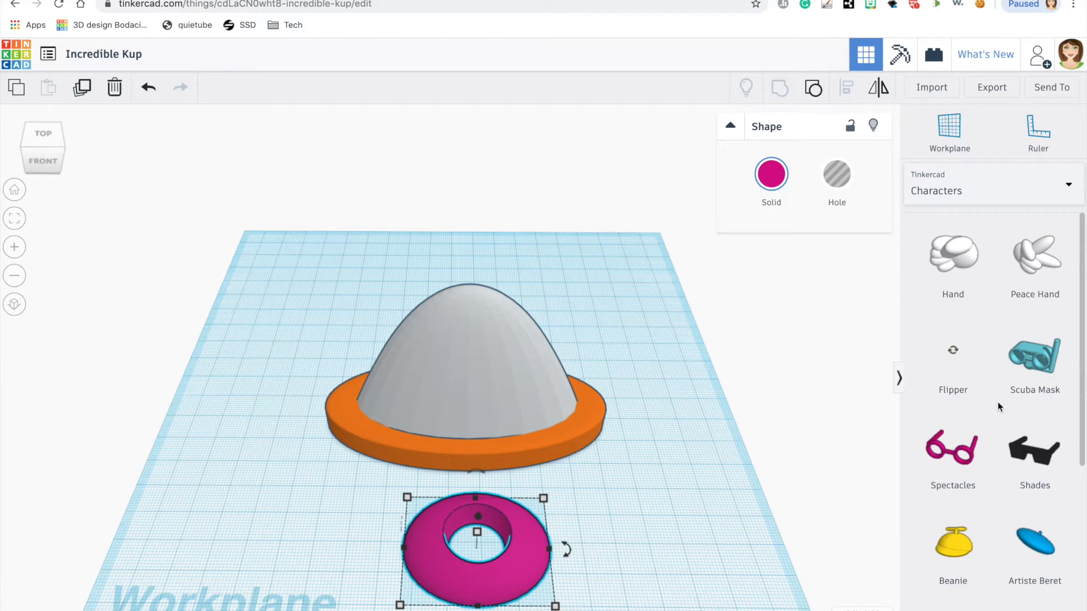
{"action": "scroll", "coordinate": [1001, 494], "scroll_direction": "down", "scroll_amount": 5}
{"action": "scroll", "coordinate": [1000, 494], "scroll_direction": "down", "scroll_amount": 1}
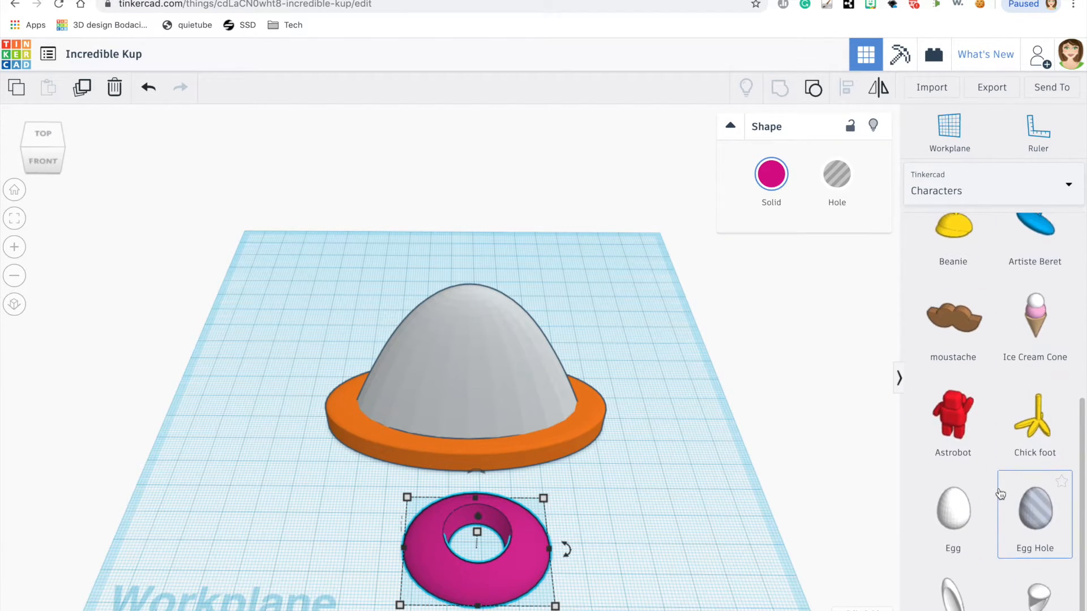
{"action": "scroll", "coordinate": [1001, 494], "scroll_direction": "up", "scroll_amount": 6}
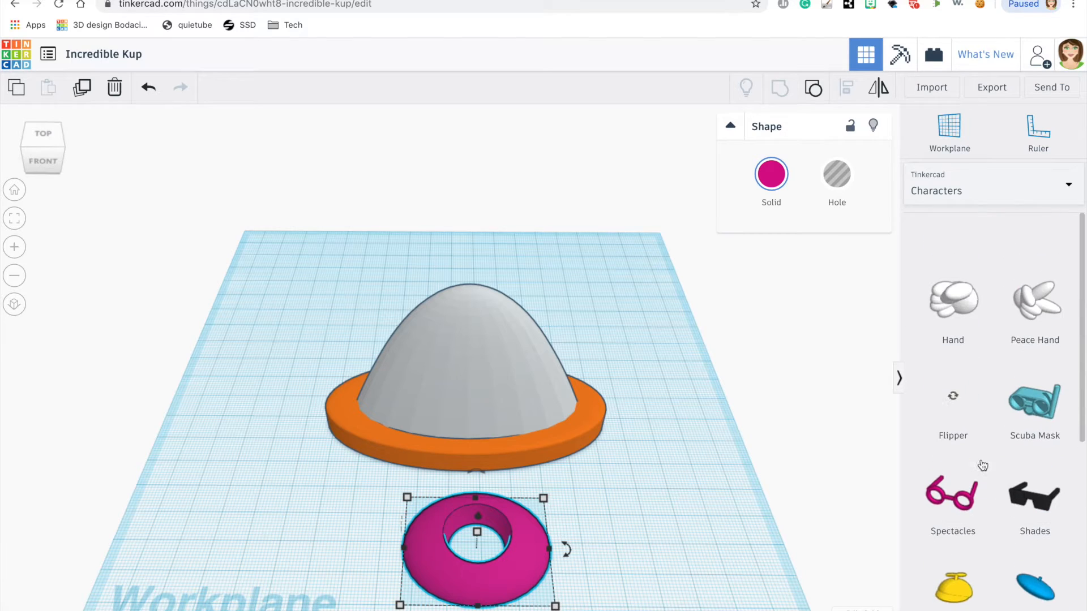
Browse the Connectors and Circuits Assemblies shape libraries.
{"action": "left_click", "coordinate": [945, 194]}
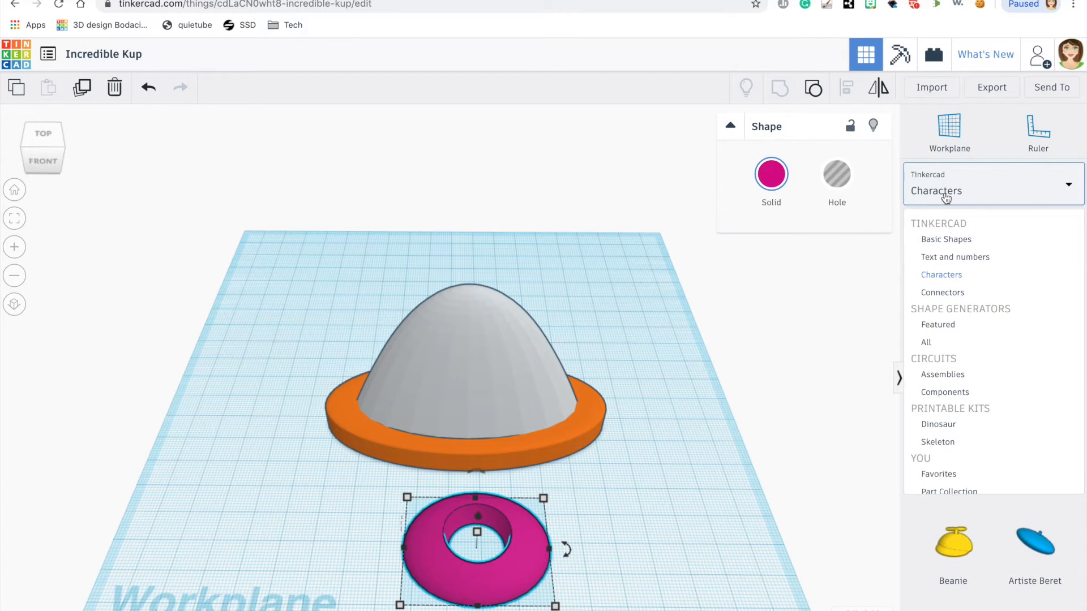
{"action": "left_click", "coordinate": [950, 293]}
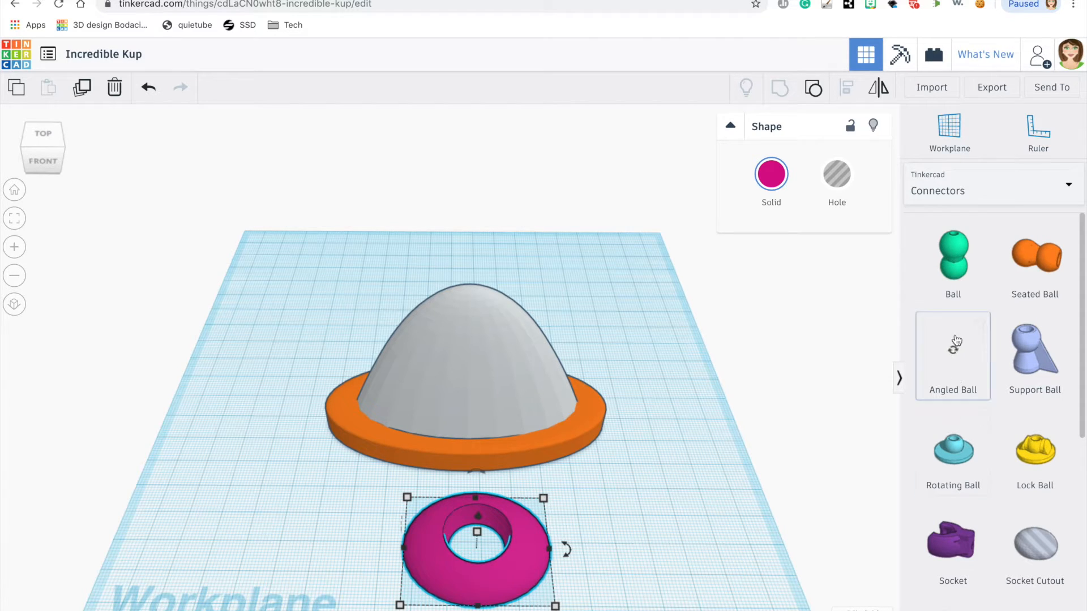
{"action": "scroll", "coordinate": [954, 444], "scroll_direction": "down", "scroll_amount": 7}
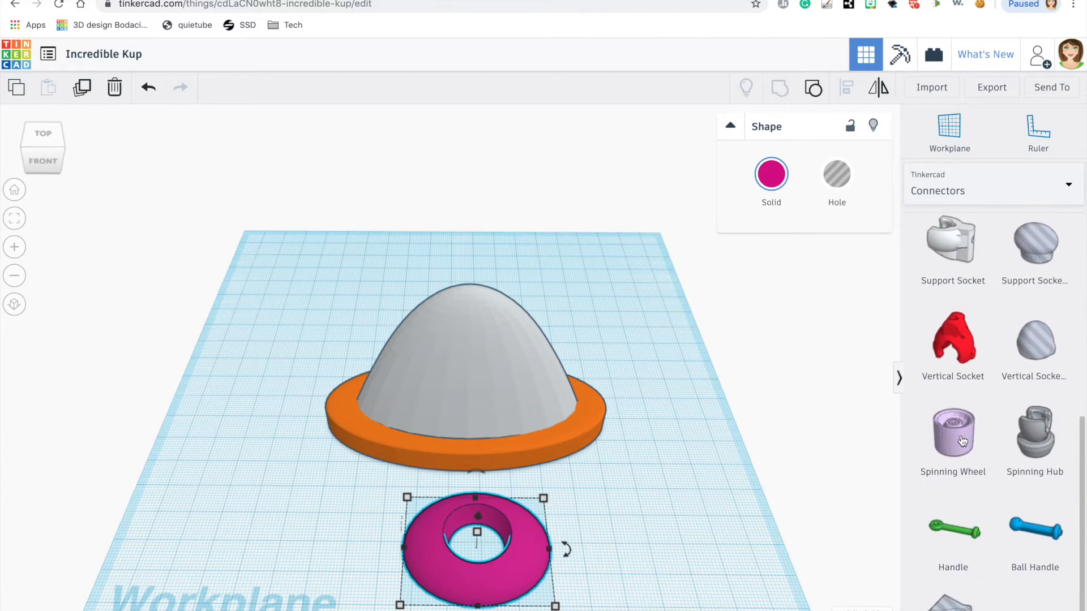
{"action": "scroll", "coordinate": [962, 441], "scroll_direction": "up", "scroll_amount": 7}
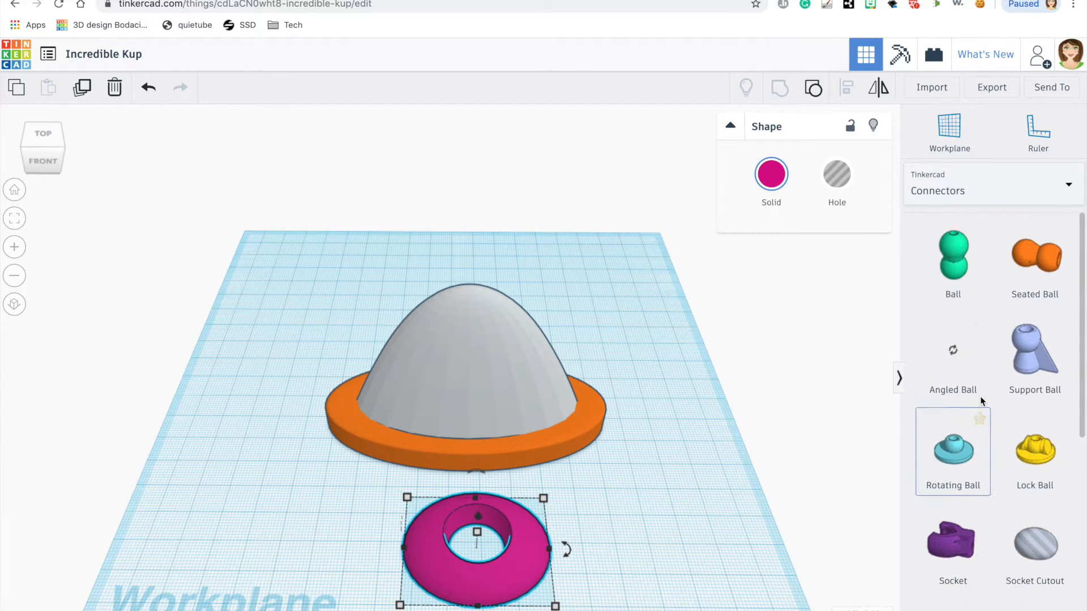
{"action": "left_click", "coordinate": [937, 195]}
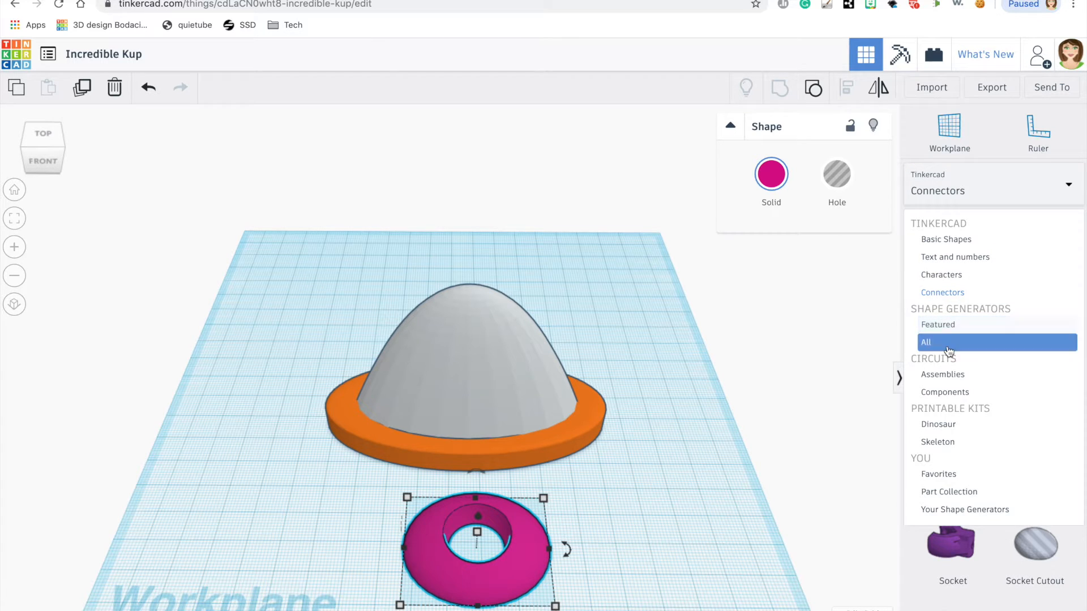
{"action": "left_click", "coordinate": [948, 375]}
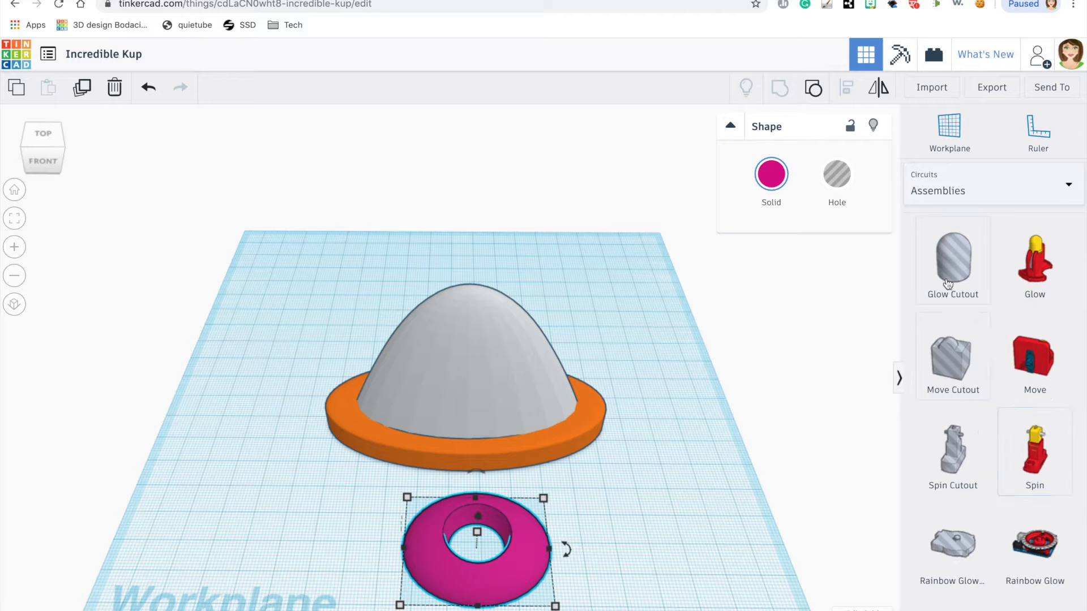
{"action": "left_click", "coordinate": [943, 197]}
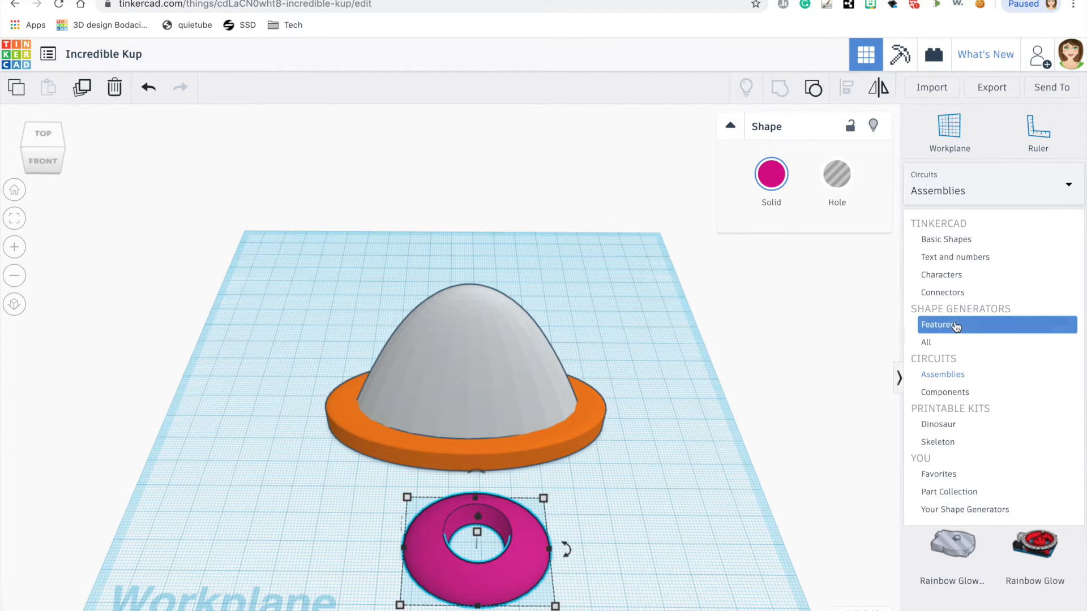
{"action": "left_click", "coordinate": [969, 194]}
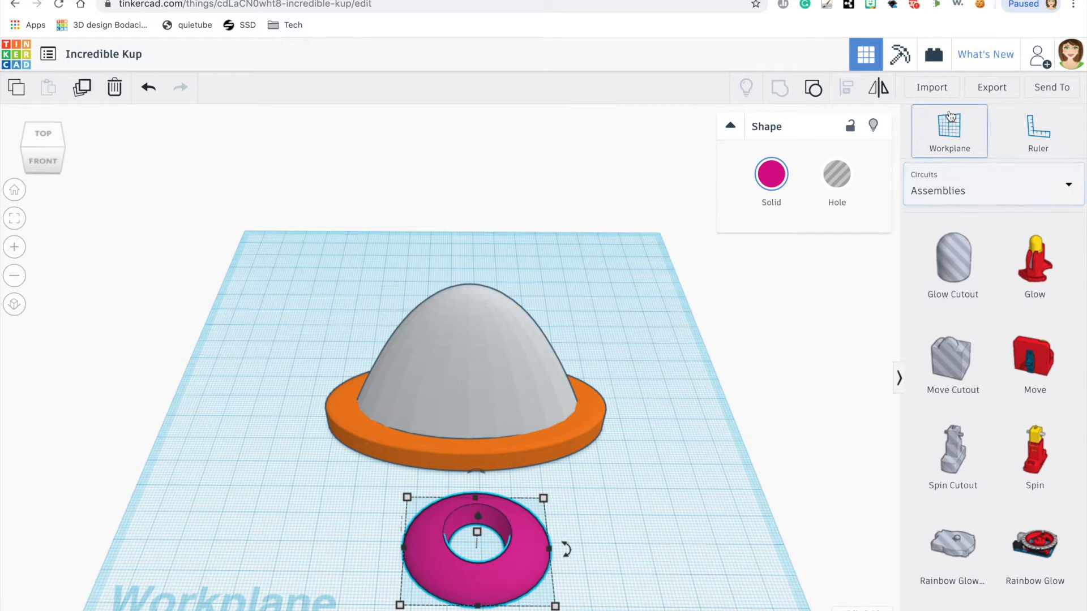
Export the selected ring as an .STL file, saving it to the Desktop.
{"action": "left_click", "coordinate": [987, 94]}
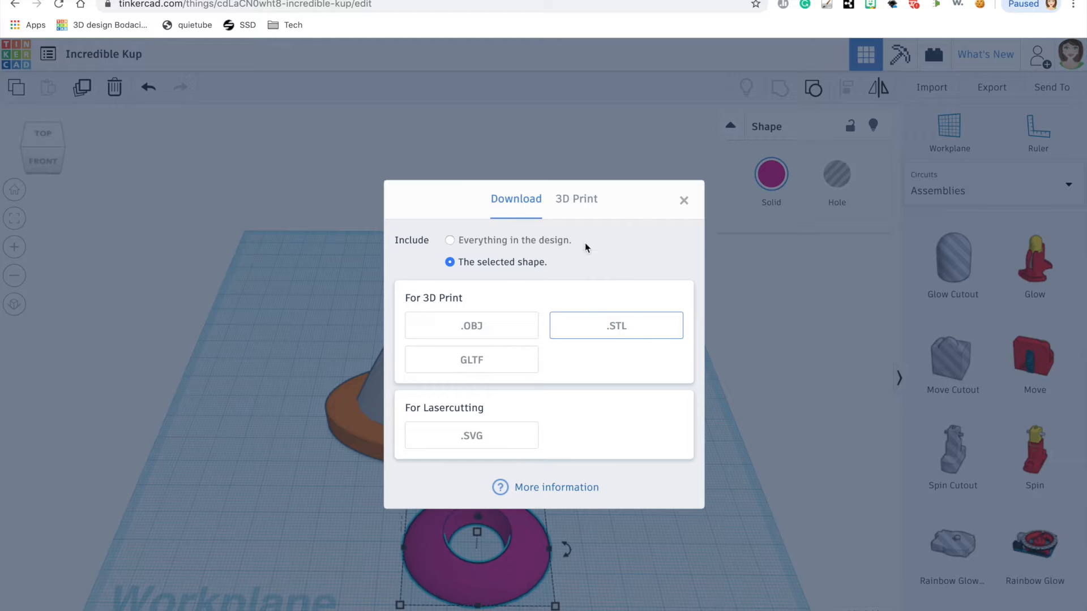
{"action": "left_click", "coordinate": [575, 201]}
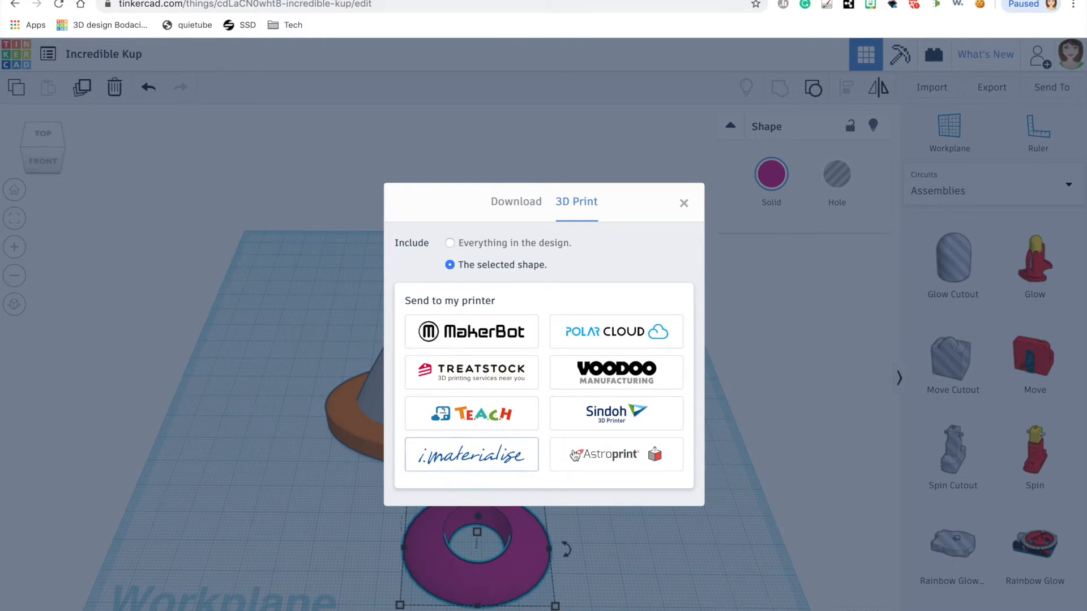
{"action": "left_click", "coordinate": [515, 209]}
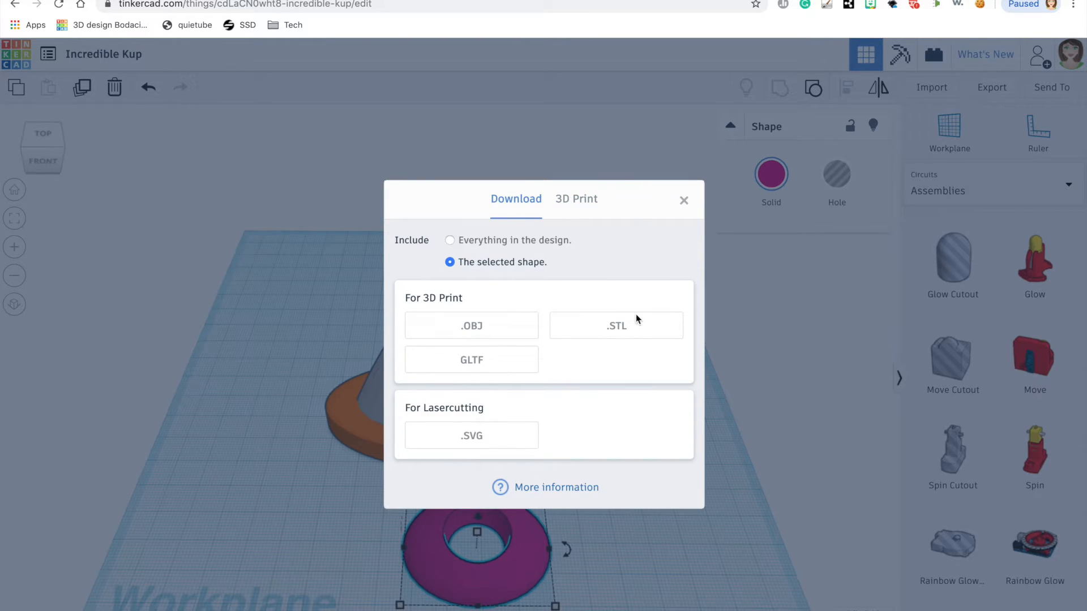
{"action": "left_click", "coordinate": [624, 327]}
{"action": "left_click", "coordinate": [618, 327]}
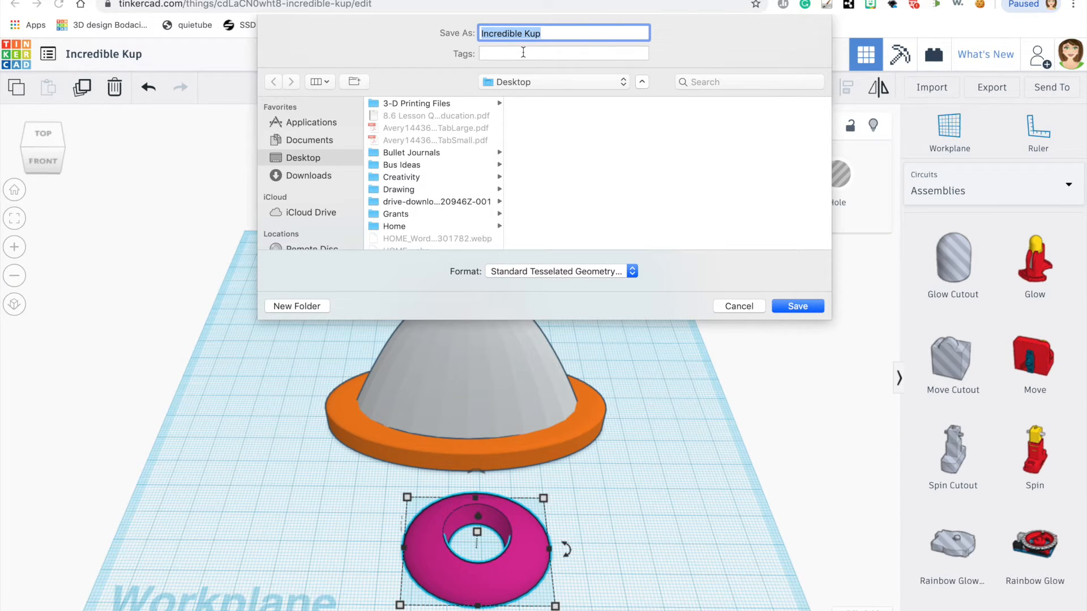
{"action": "type", "text": "Demo File"}
{"action": "left_click", "coordinate": [793, 305]}
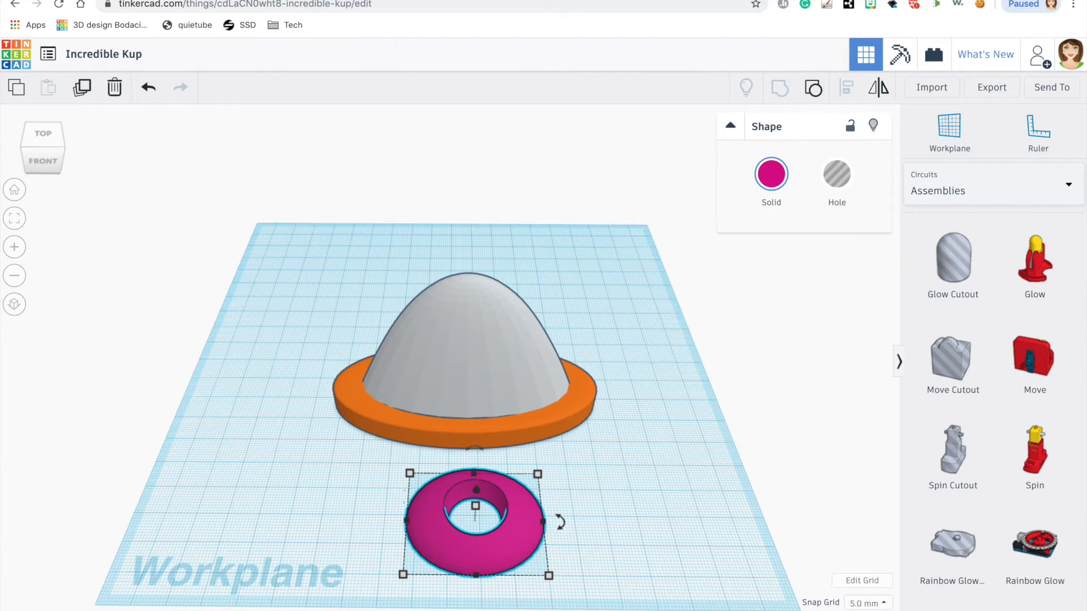